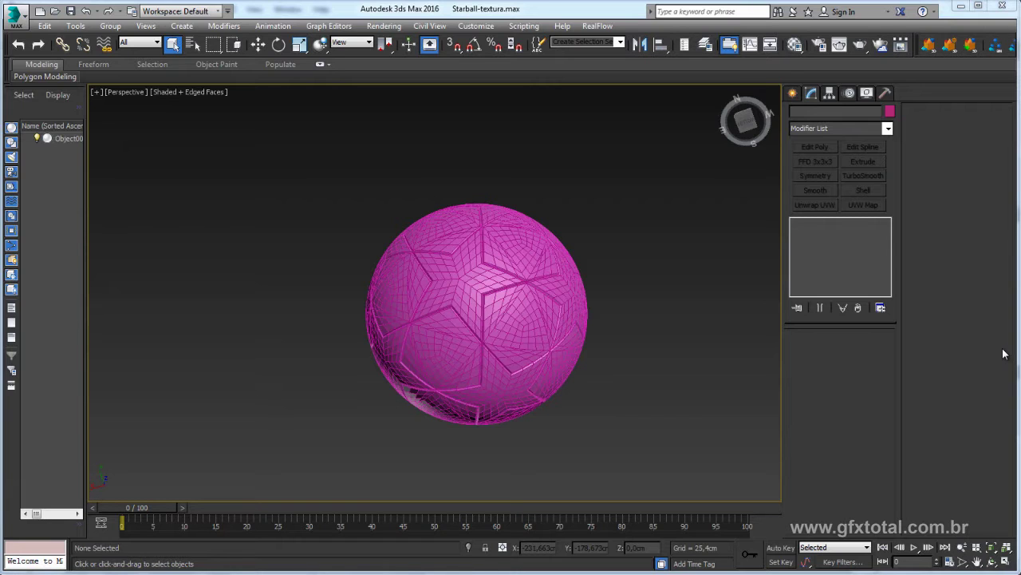
- Select the star-patterned ball Object001 and orbit around it to inspect its pentagon layout
middle_click_drag(734, 285, 666, 206, "alt")
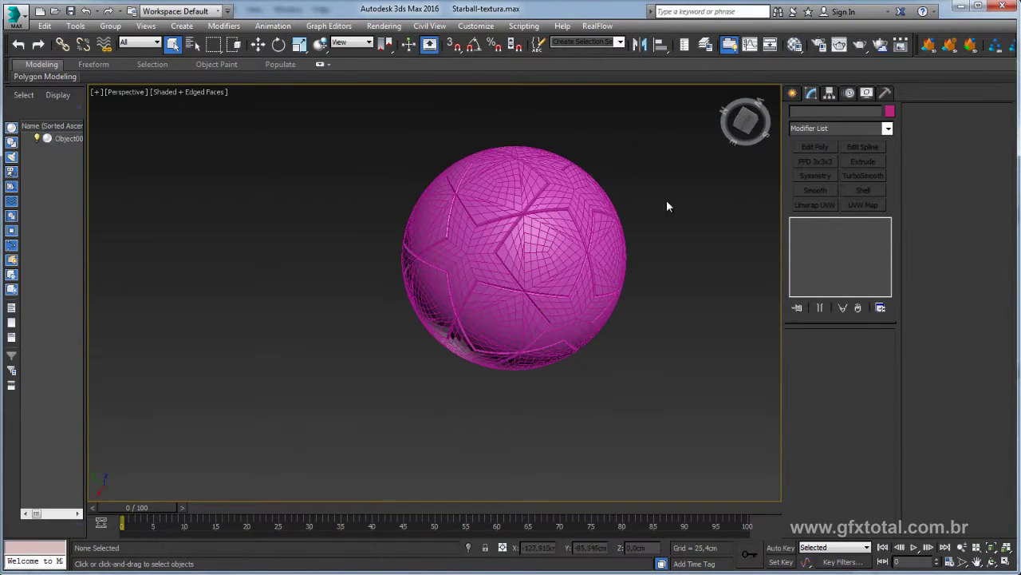
left_click(604, 247)
middle_click_drag(603, 248, 418, 315, "alt")
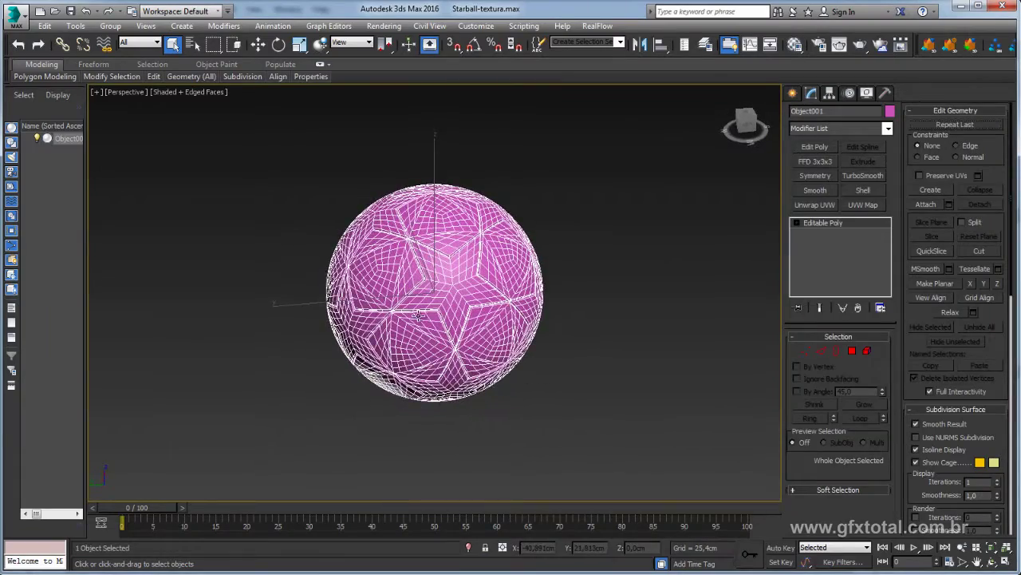
scroll(418, 315, "up", 5)
scroll(484, 324, "down", 3)
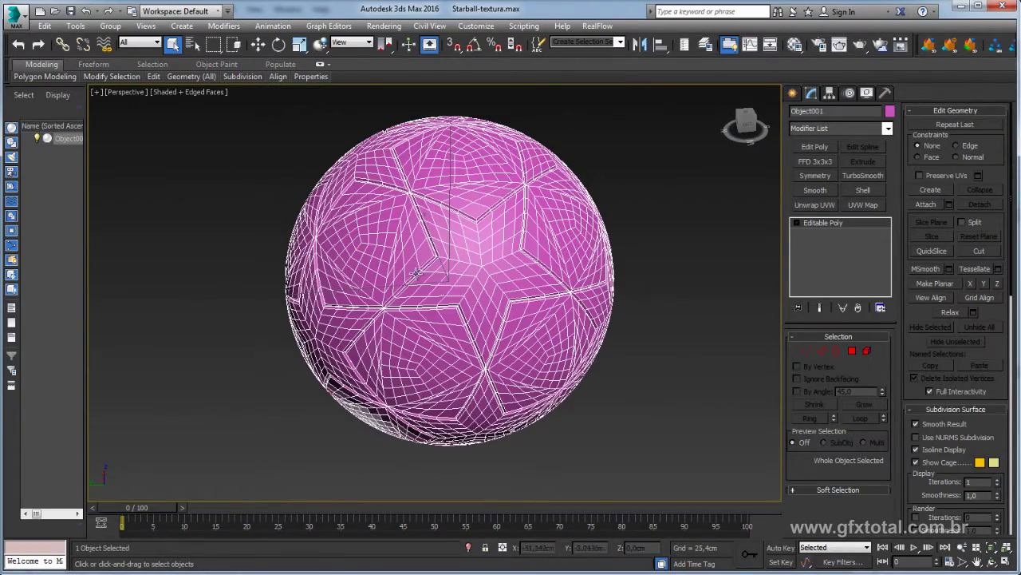
mouse_move(604, 119)
middle_mouse_down("alt")
mouse_move(636, 178)
mouse_move(641, 251)
mouse_move(595, 277)
middle_mouse_up("alt")
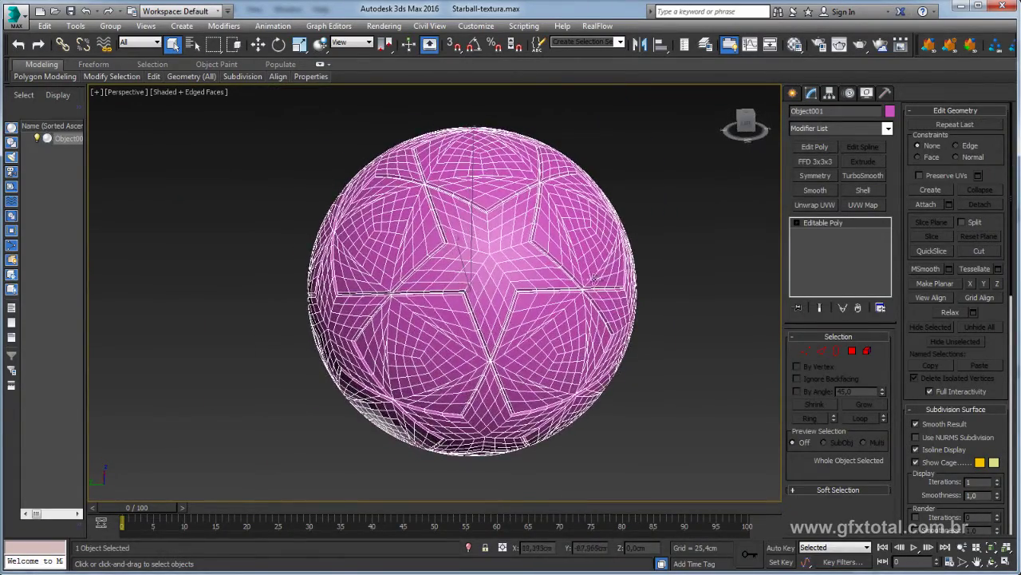
scroll(594, 277, "up", 3)
scroll(592, 275, "down", 2)
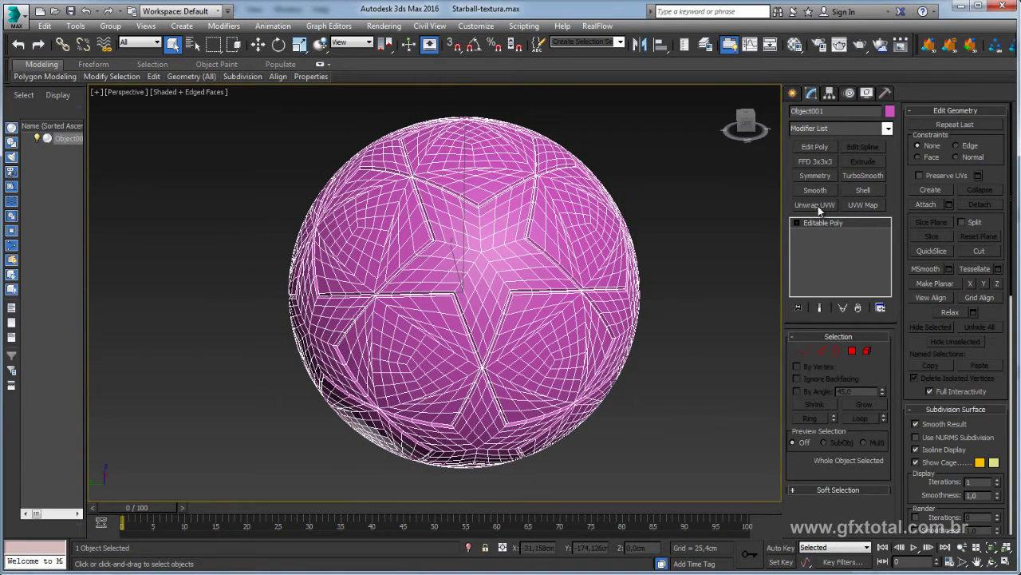
left_click(815, 124)
left_click(815, 123)
- Add an Unwrap UVW modifier and open the UV editor with the checker background hidden
left_click(817, 205)
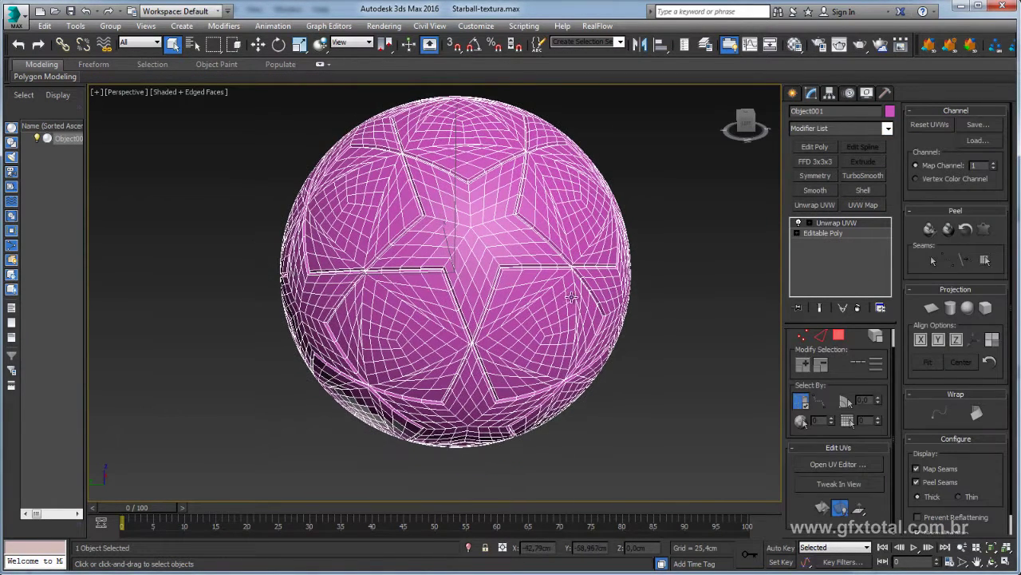
left_click(837, 463)
scroll(267, 285, "down", 2)
scroll(268, 286, "down", 3)
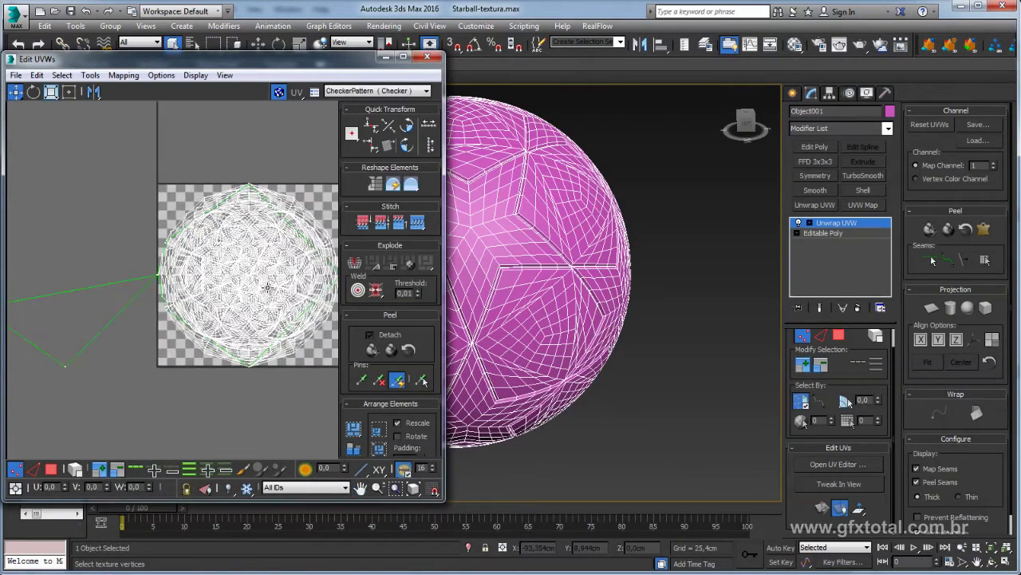
middle_click_drag(267, 286, 220, 288)
left_click(279, 92)
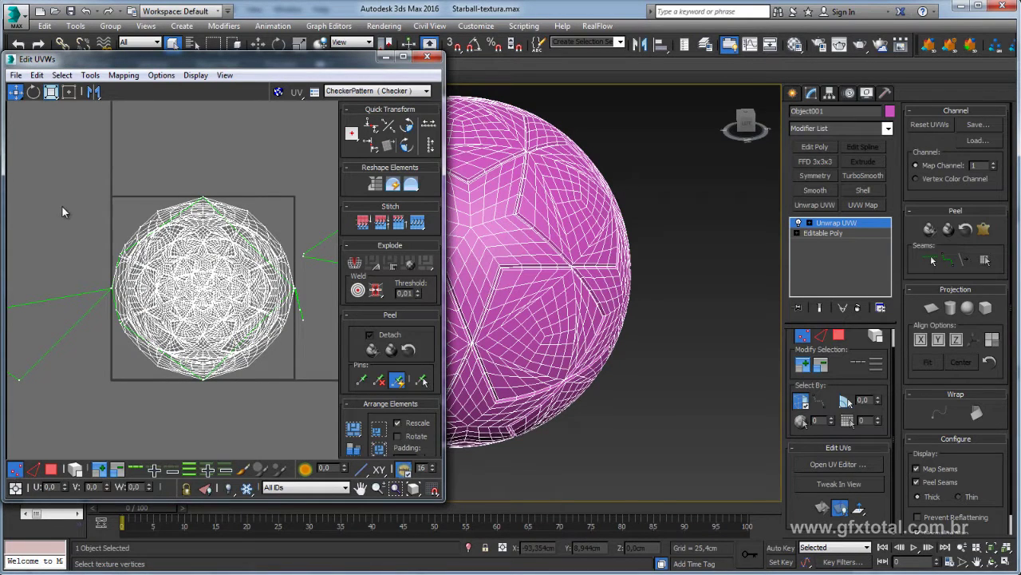
- Pull several groups of overlapping UV vertices apart in the UV editor
mouse_move(119, 209)
left_mouse_down()
mouse_move(183, 276)
mouse_move(135, 152)
left_mouse_up()
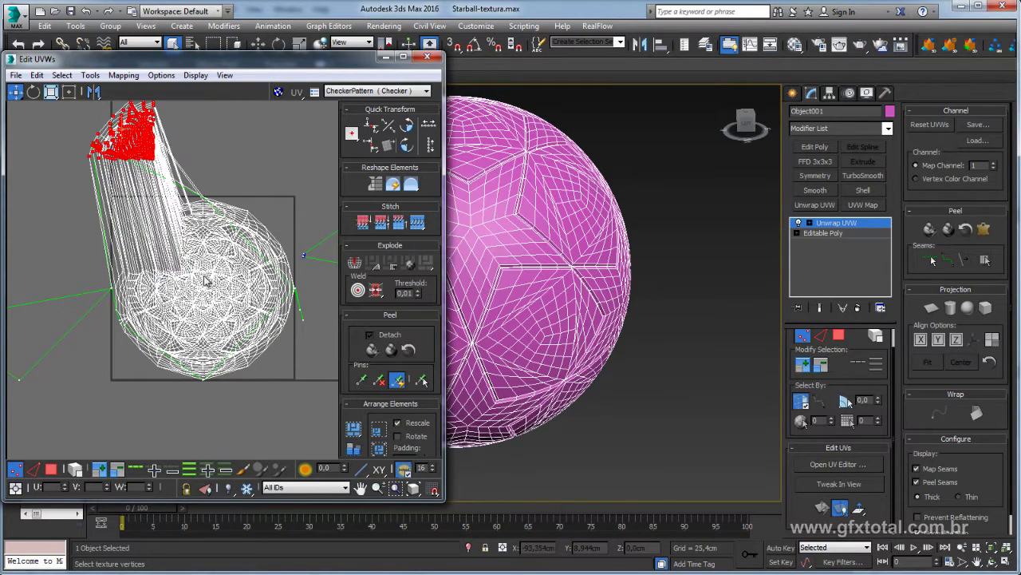
left_click_drag(206, 279, 223, 389)
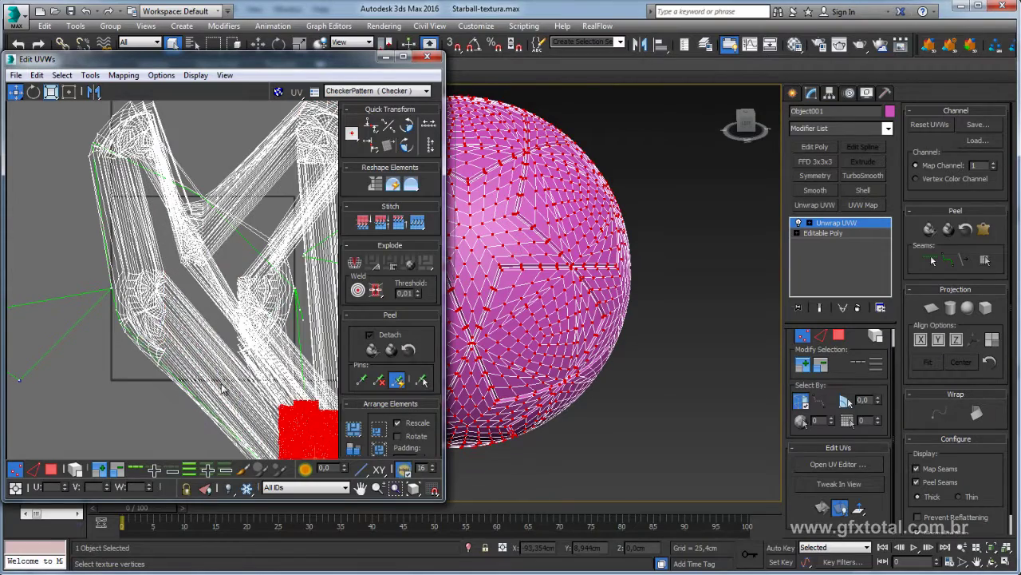
mouse_move(132, 272)
left_mouse_down()
mouse_move(144, 332)
mouse_move(108, 431)
left_mouse_up()
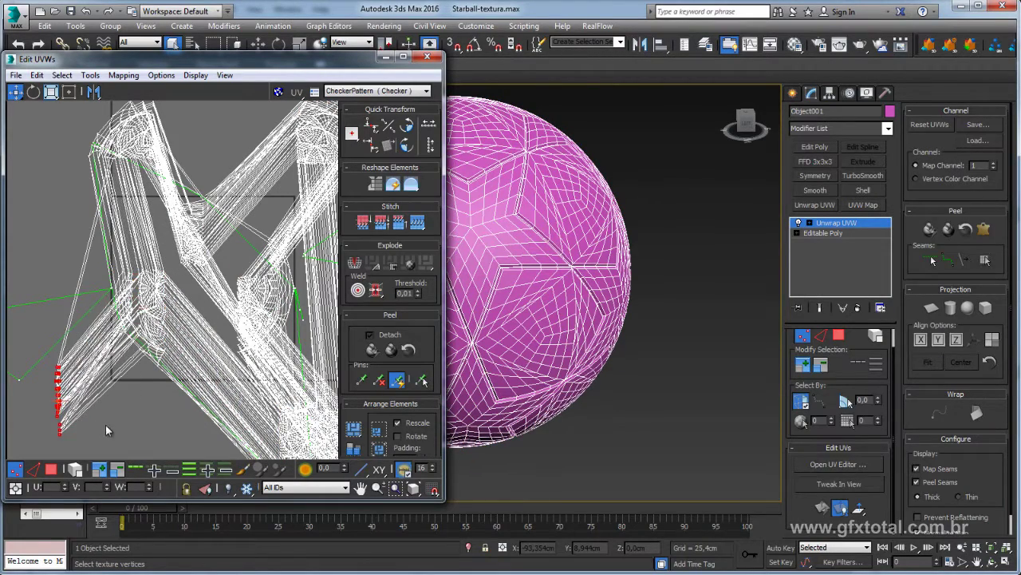
left_click_drag(170, 264, 120, 367)
left_click_drag(151, 310, 73, 241)
mouse_move(213, 270)
left_mouse_down()
mouse_move(181, 236)
mouse_move(157, 403)
left_mouse_up()
scroll(151, 411, "down", 3)
mouse_move(125, 278)
middle_mouse_down()
mouse_move(51, 258)
mouse_move(128, 231)
mouse_move(195, 167)
middle_mouse_up()
scroll(180, 185, "down", 1)
- Move the whole UV mesh into place, frame the UV cluster, and leave face editing mode
key("ctrl+a")
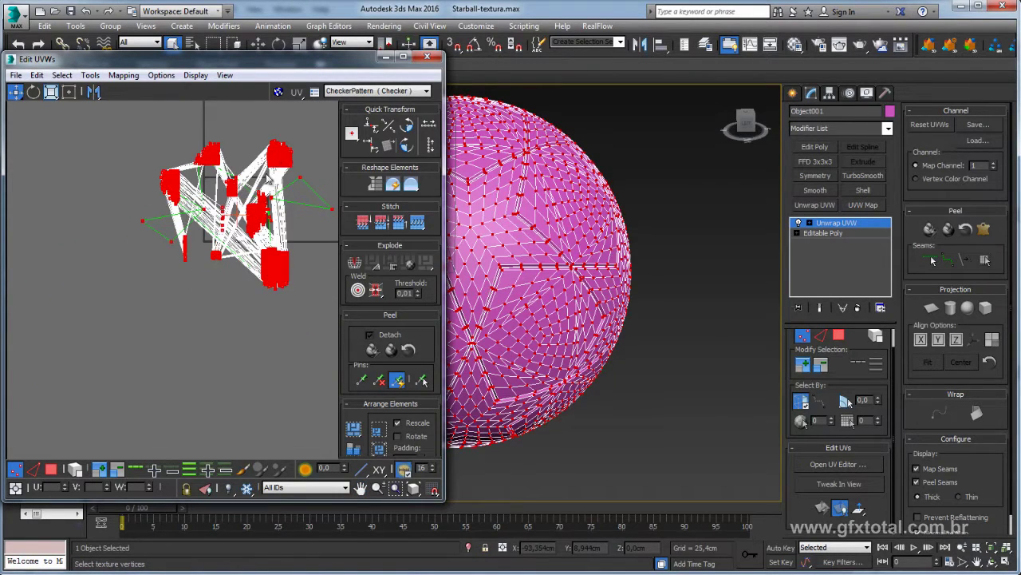
left_click_drag(276, 164, 132, 184)
scroll(228, 207, "up", 3)
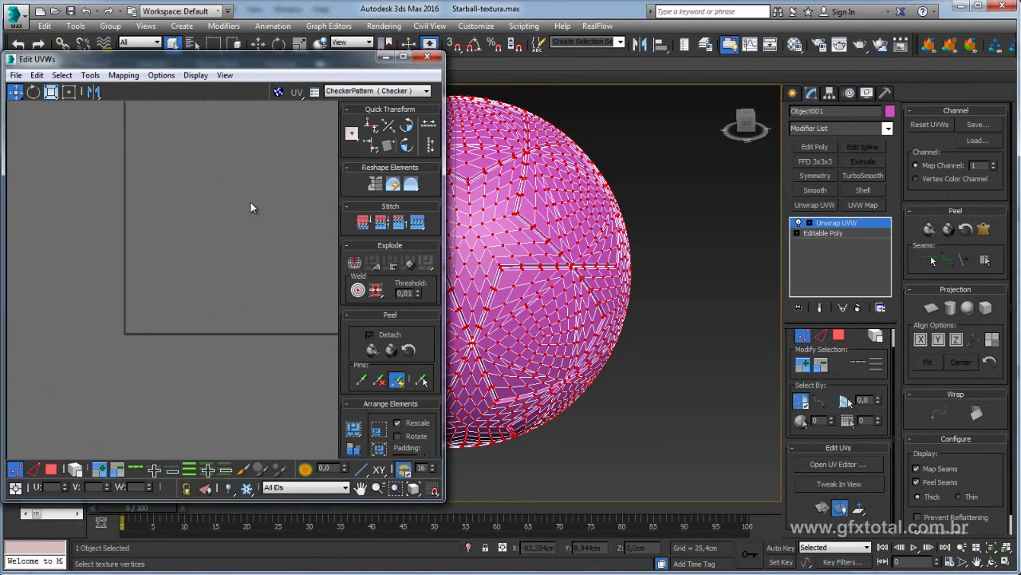
scroll(239, 207, "down", 2)
middle_click_drag(178, 268, 139, 332)
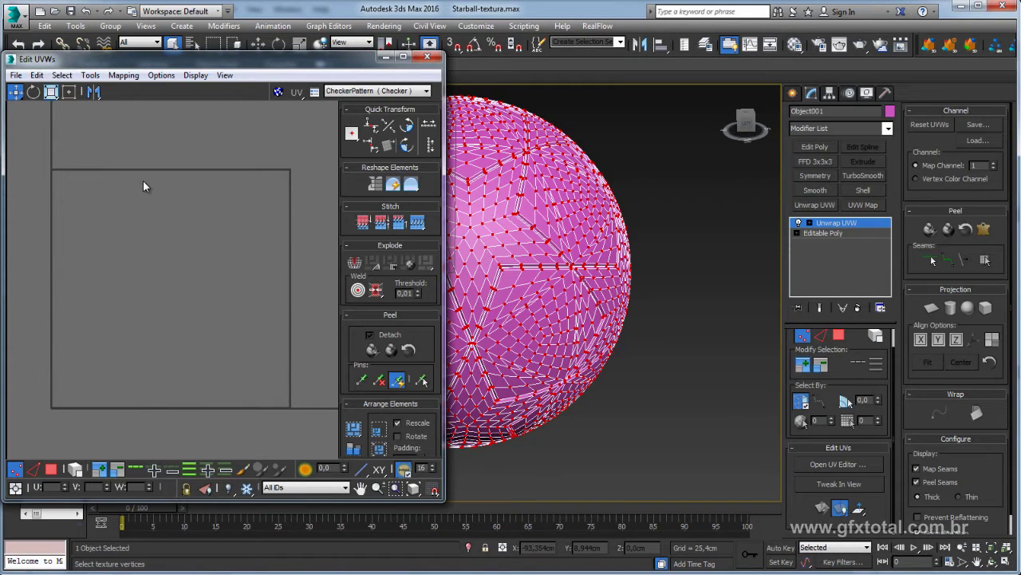
middle_click_drag(143, 186, 141, 338)
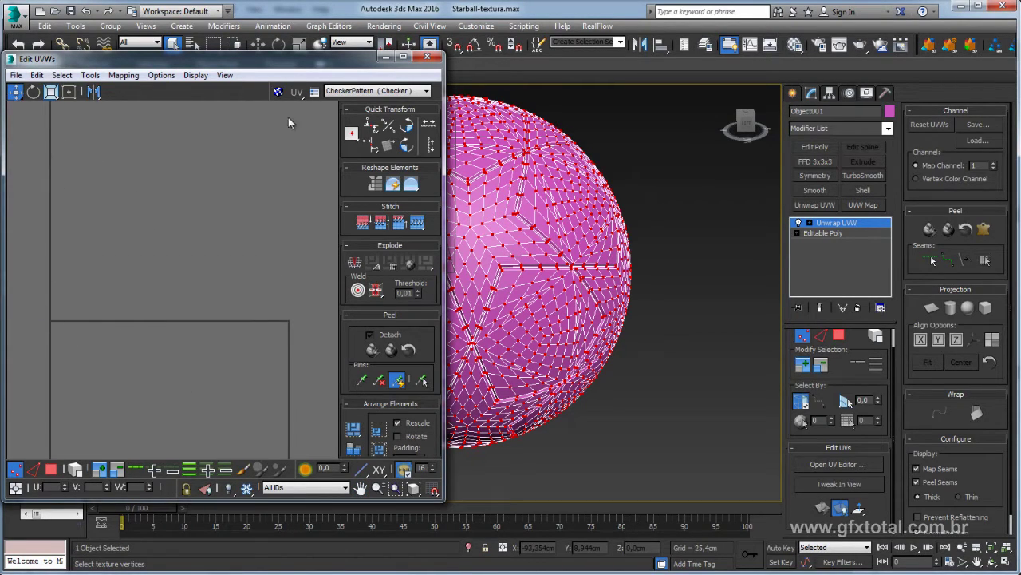
scroll(286, 325, "down", 3)
middle_click_drag(286, 325, 158, 265)
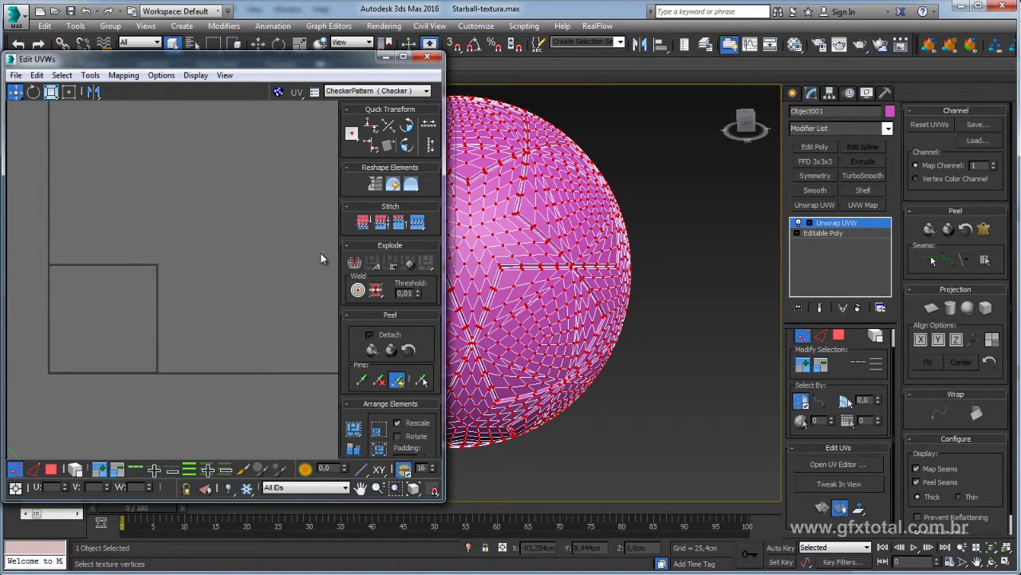
middle_click_drag(120, 269, 175, 234)
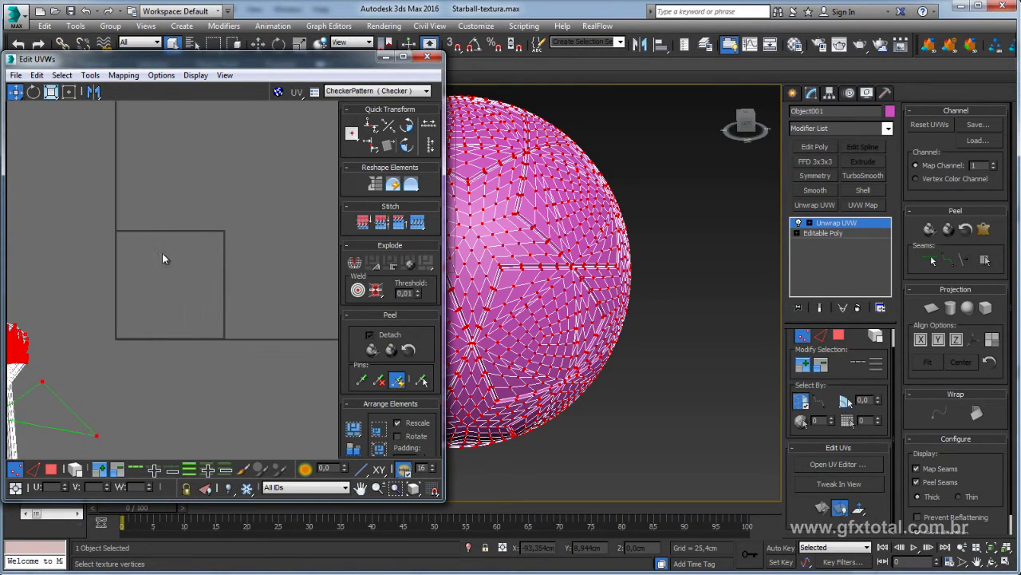
key("z")
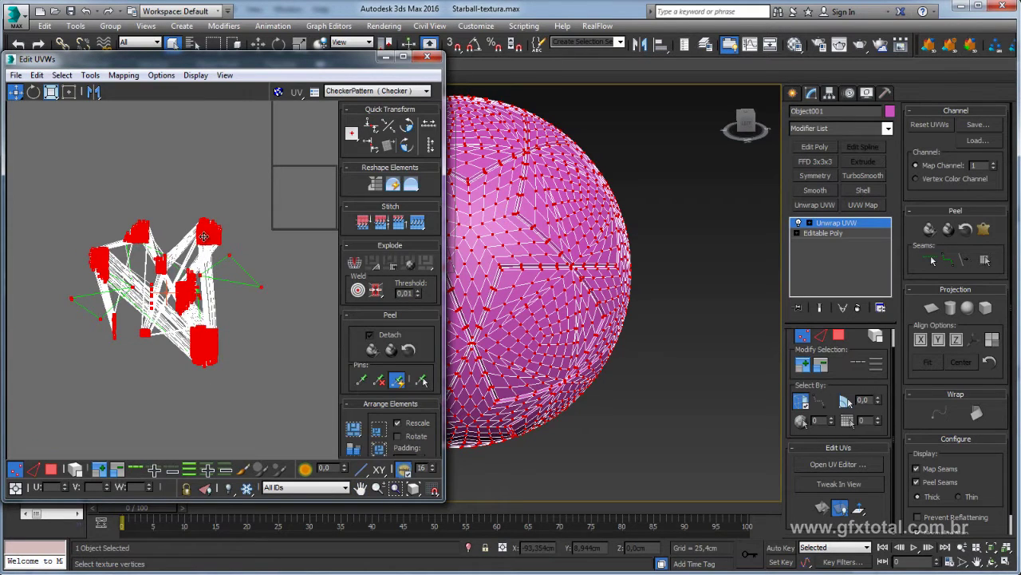
scroll(204, 236, "up", 2)
mouse_move(204, 231)
middle_mouse_down()
mouse_move(207, 197)
mouse_move(242, 184)
middle_mouse_up()
left_click(836, 225)
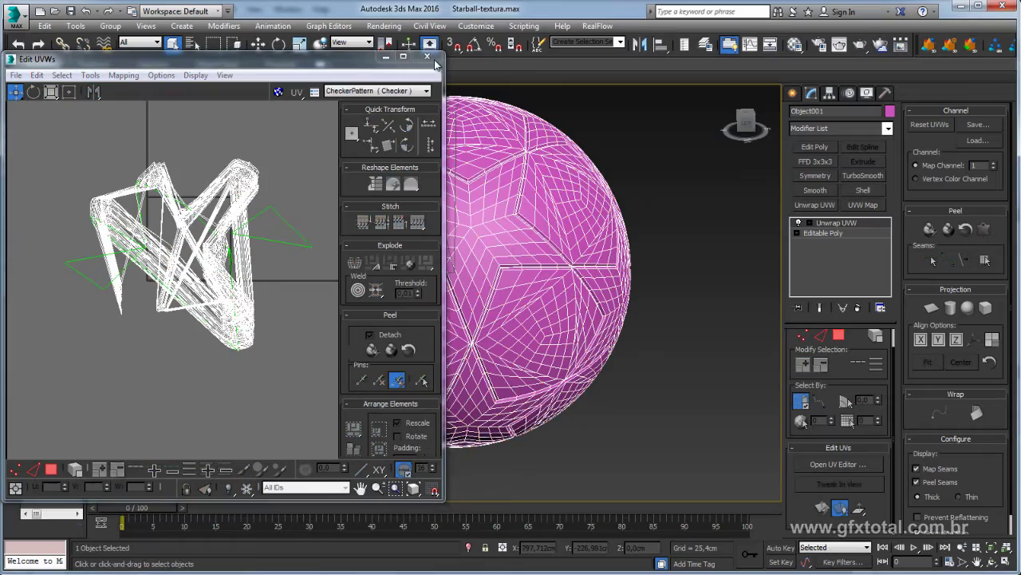
- Assign a Checker map to the material's Diffuse colour with U and V tiling of 10
left_click(386, 57)
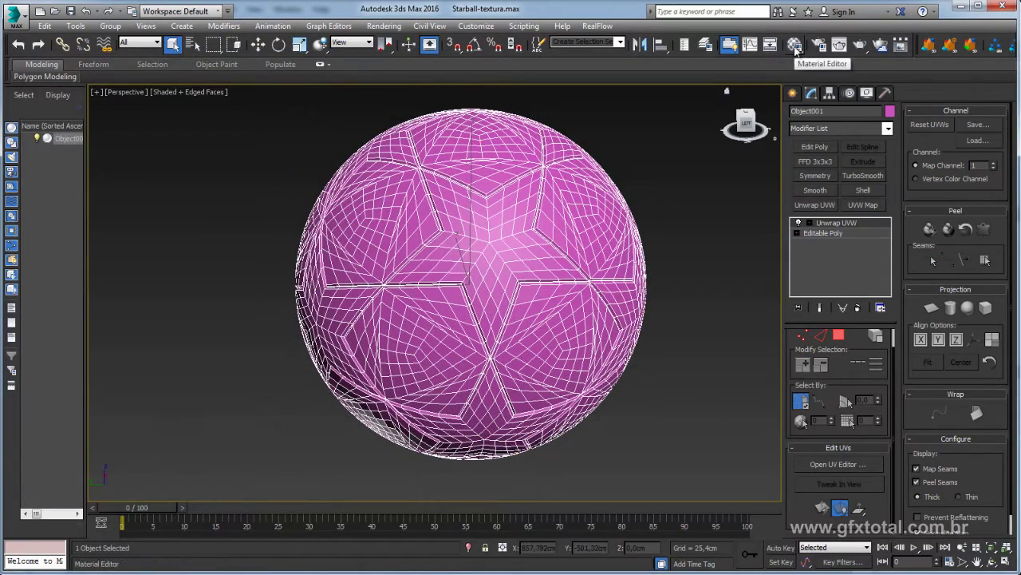
left_click(796, 50)
middle_click_drag(705, 170, 620, 184, "alt")
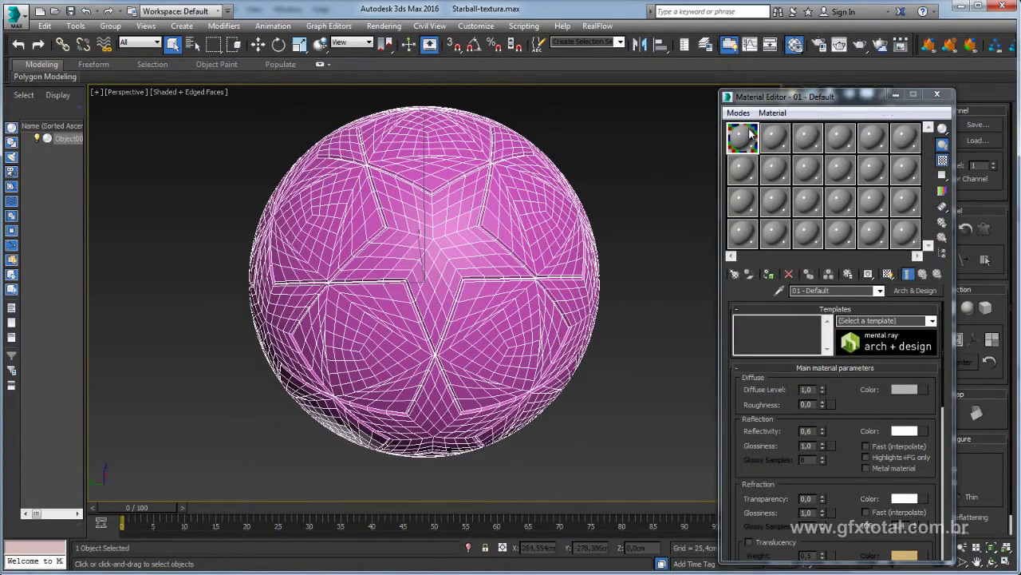
left_click(923, 389)
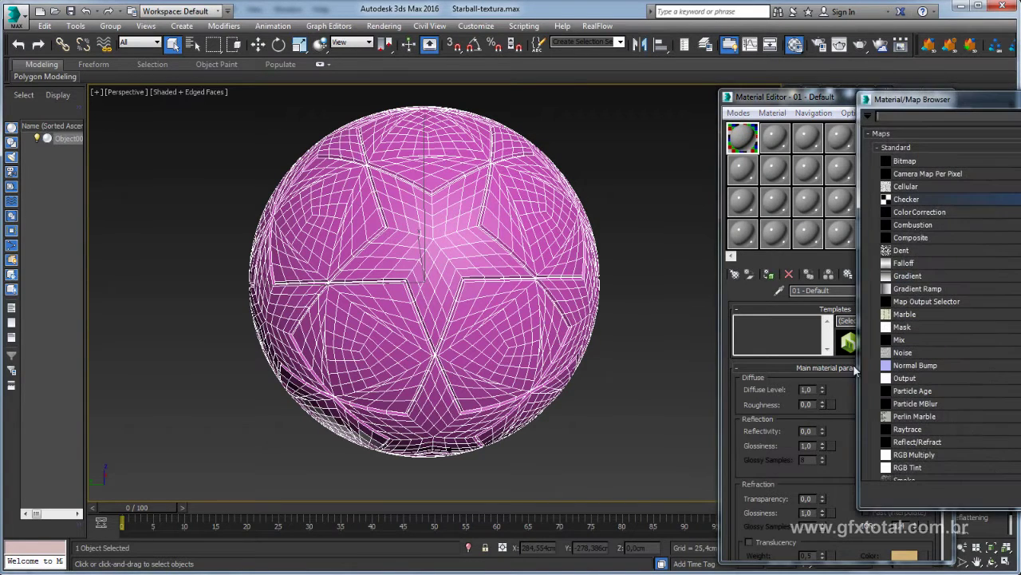
double_click(922, 201)
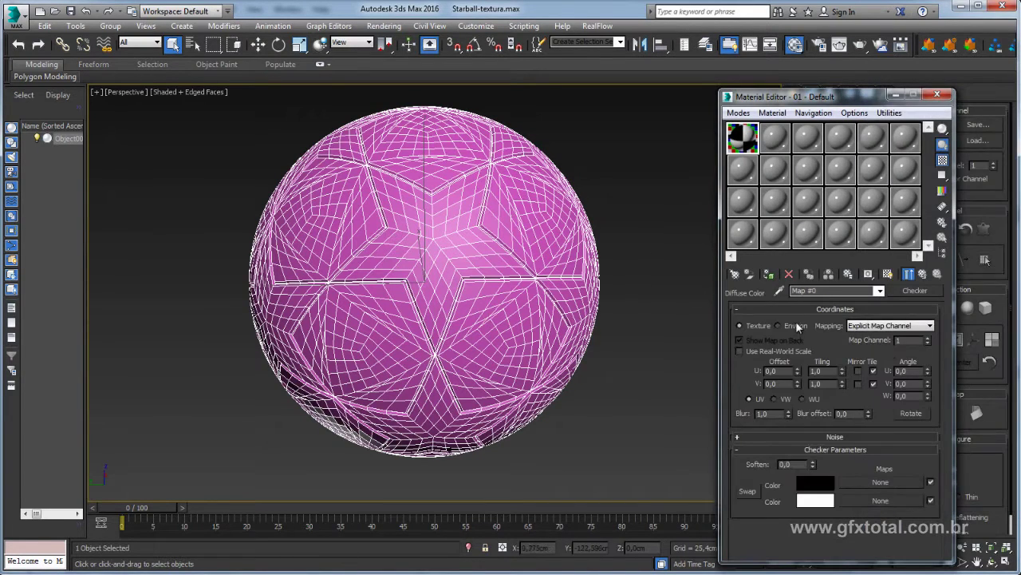
double_click(820, 384)
type("10")
key("Return")
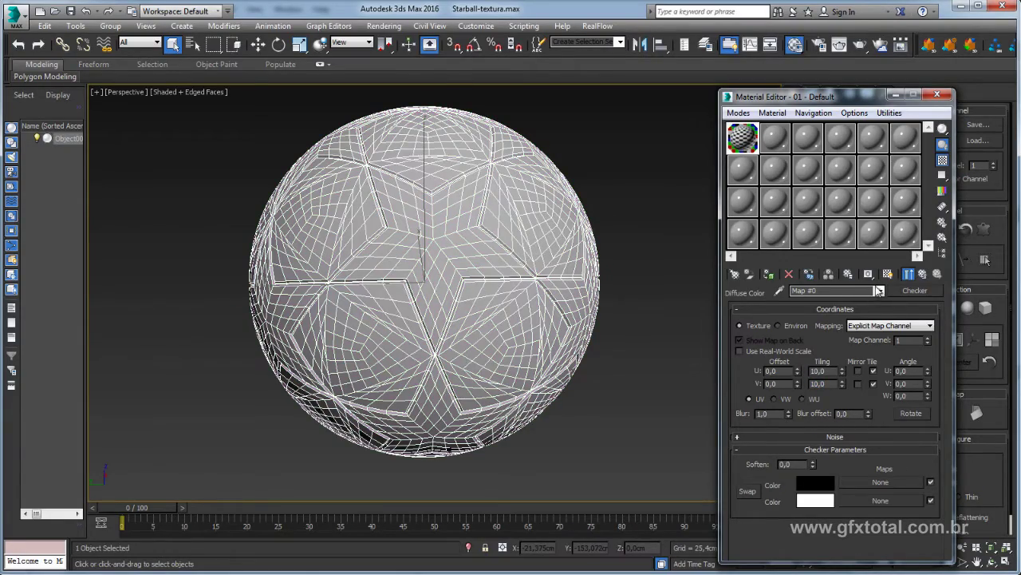
- Apply the checker material to the ball and show it in the viewport
left_click(887, 274)
left_click(661, 274)
mouse_move(661, 275)
middle_mouse_down("alt")
mouse_move(589, 424)
mouse_move(589, 447)
middle_mouse_up("alt")
- Close the Material Editor and orbit the shaded ball to inspect the distorted checker pattern
left_click(938, 95)
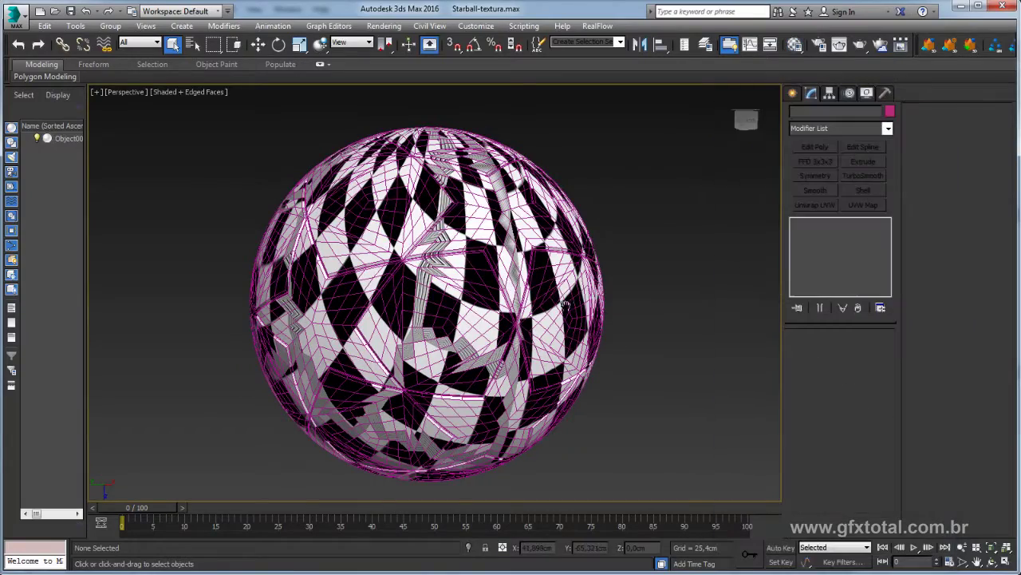
key("F4")
mouse_move(550, 335)
middle_mouse_down("alt")
mouse_move(537, 310)
mouse_move(545, 411)
mouse_move(434, 276)
middle_mouse_up("alt")
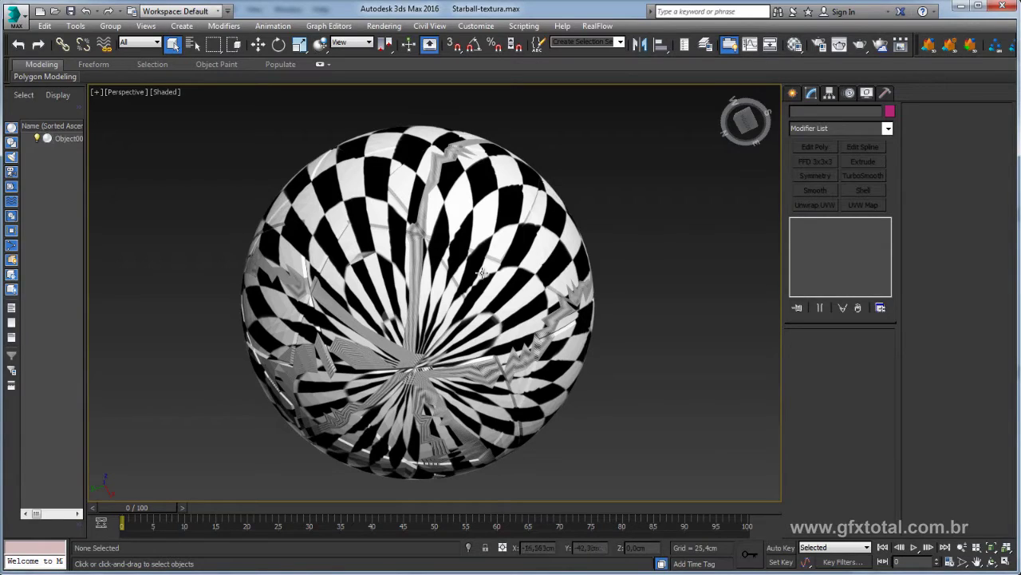
middle_click_drag(481, 273, 460, 273, "alt")
scroll(461, 274, "up", 3)
scroll(461, 274, "up", 5)
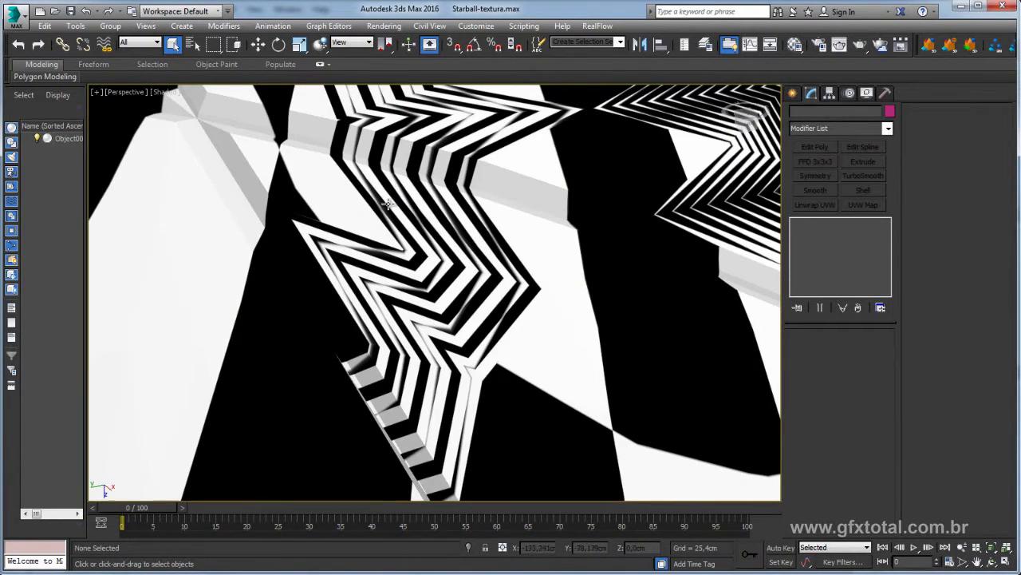
scroll(399, 325, "down", 5)
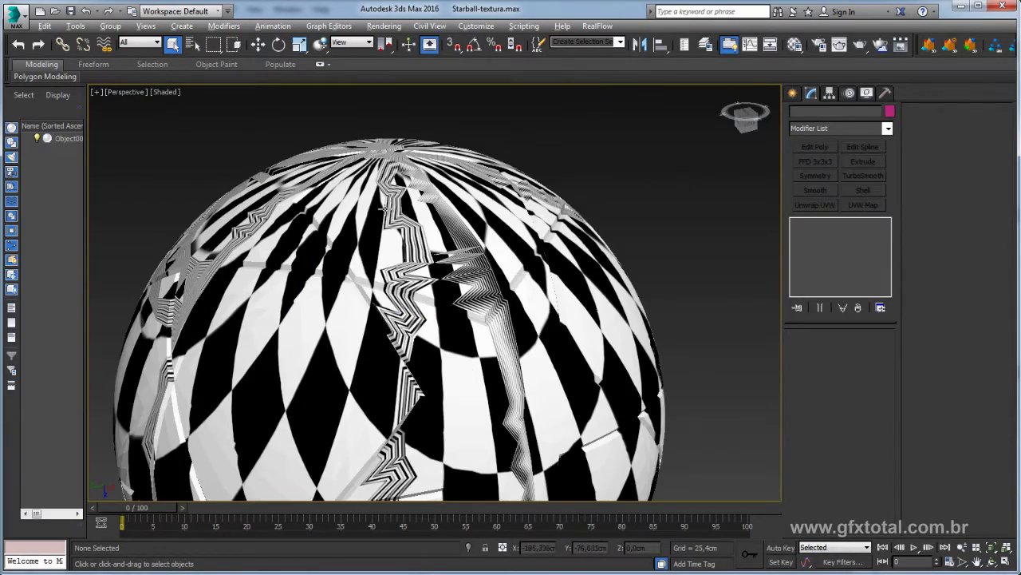
mouse_move(388, 211)
middle_mouse_down("alt")
mouse_move(389, 291)
mouse_move(583, 318)
middle_mouse_up("alt")
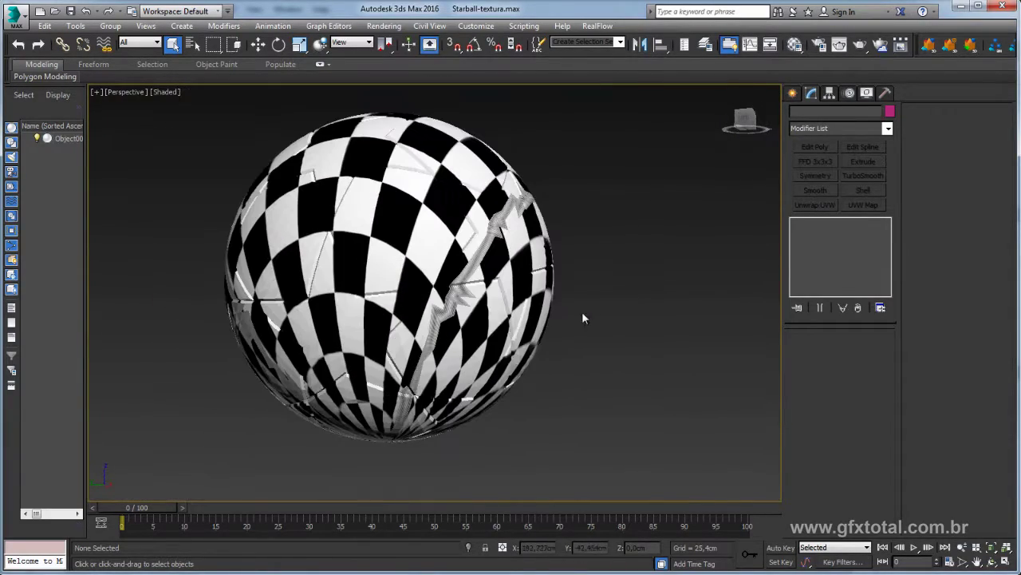
- Select and zoom to the star ball, then turn on edged-faces display
left_click_drag(623, 130, 457, 401)
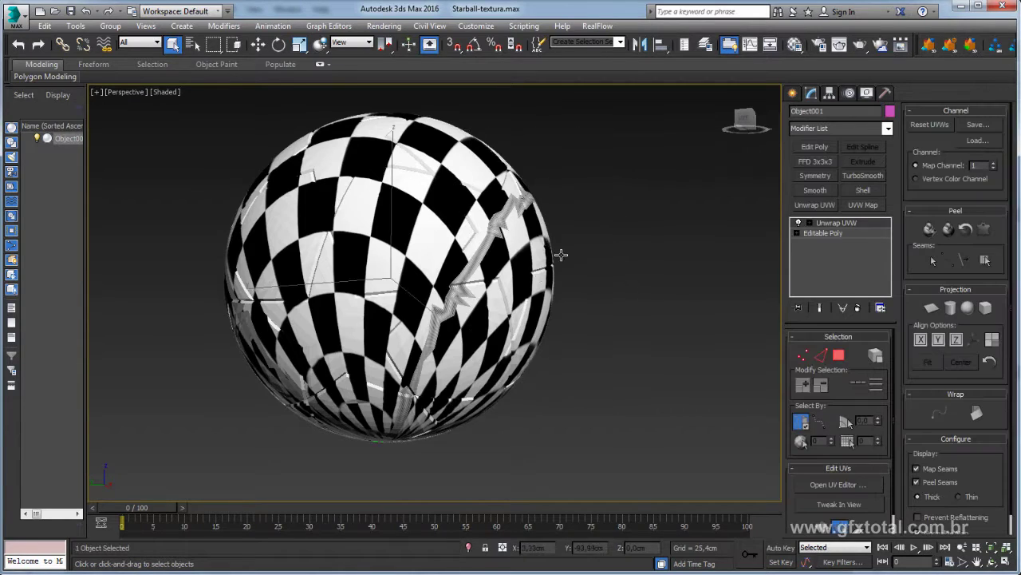
key("z")
left_click(795, 45)
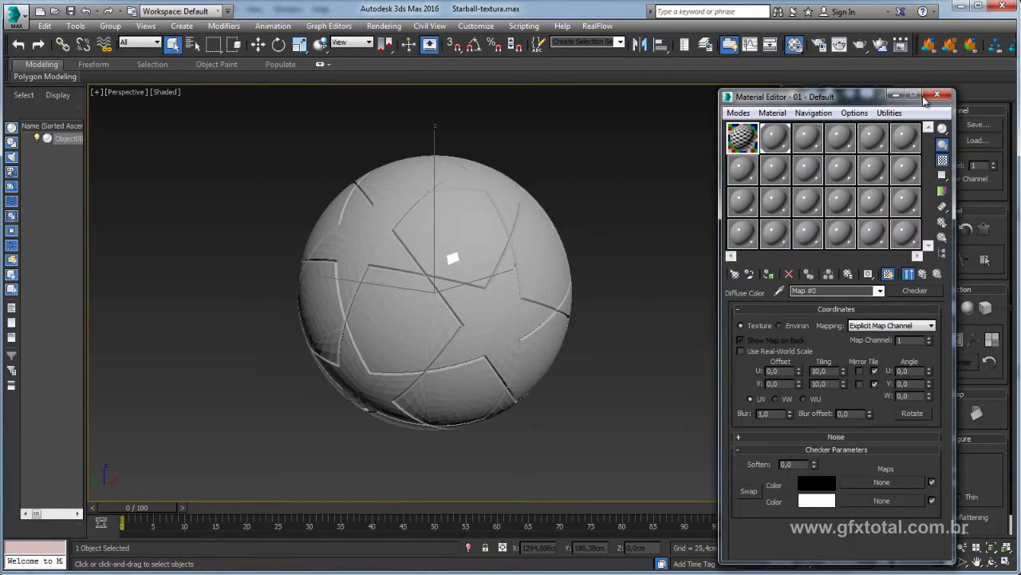
left_click(937, 95)
scroll(566, 267, "up", 3)
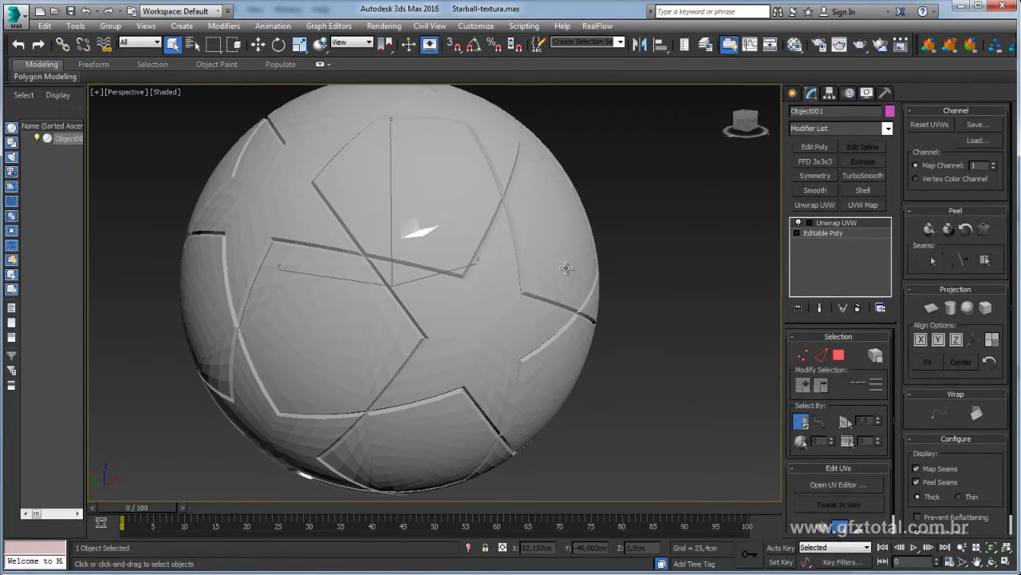
key("F4")
scroll(566, 267, "down", 3)
middle_click_drag(566, 267, 591, 263, "alt")
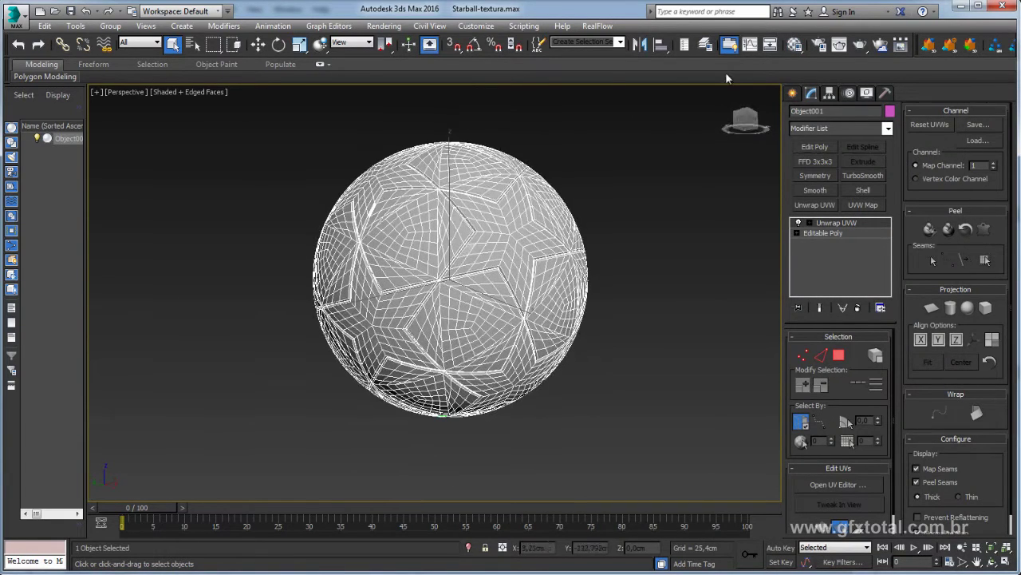
- Pick material slot 02 - Default in the Material Editor and recentre the sphere
left_click(795, 45)
left_click(774, 139)
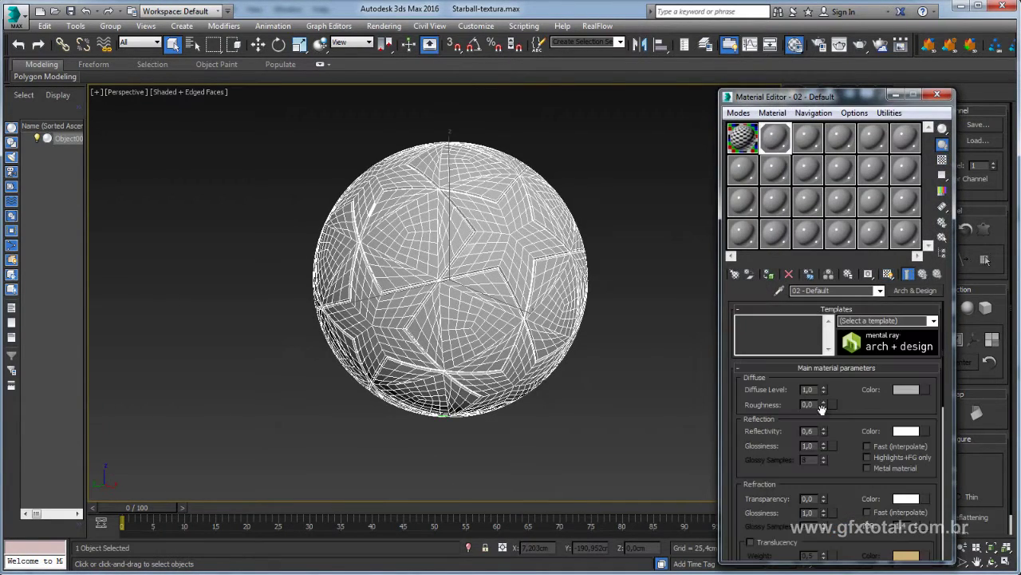
left_click(937, 95)
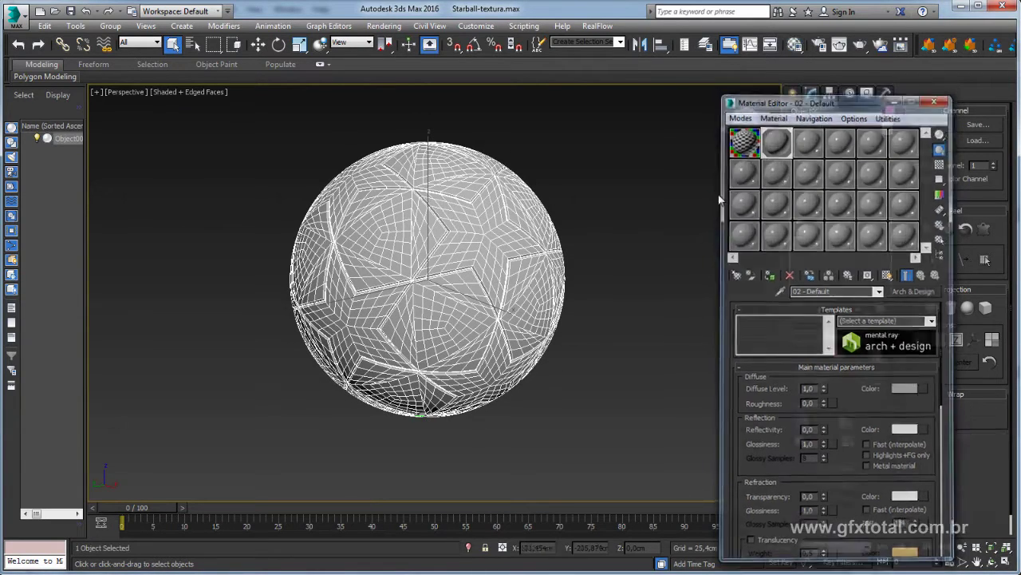
middle_click_drag(446, 245, 519, 273)
middle_click_drag(623, 227, 593, 262)
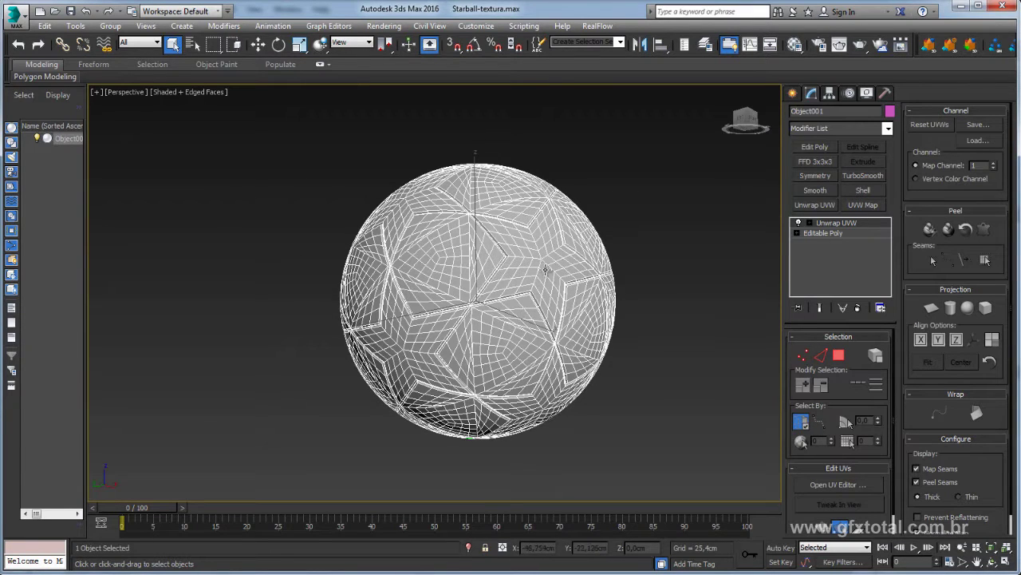
- Delete the Unwrap UVW modifier and enter Editable Poly vertex level to inspect the seams
left_click(857, 307)
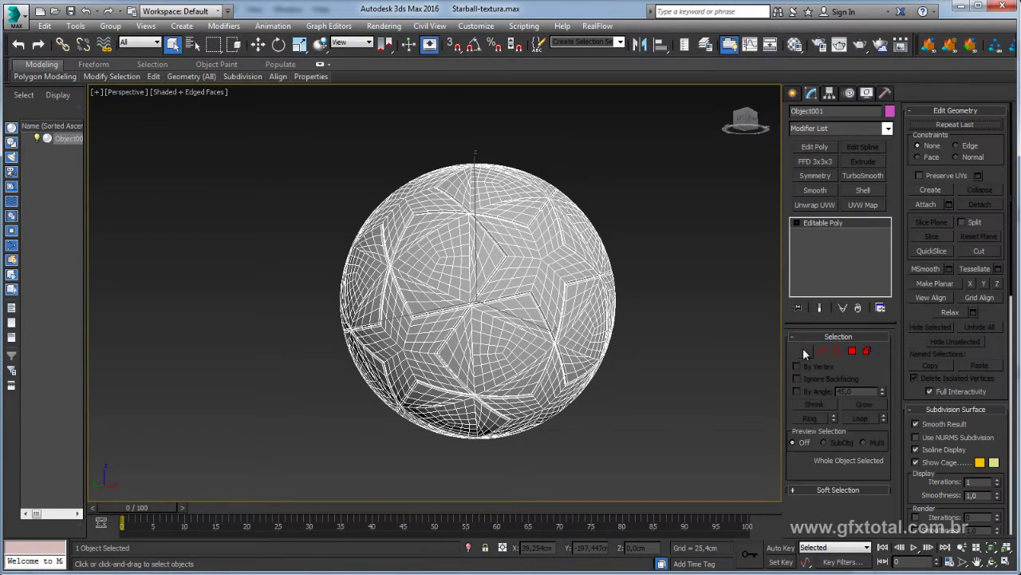
left_click(804, 349)
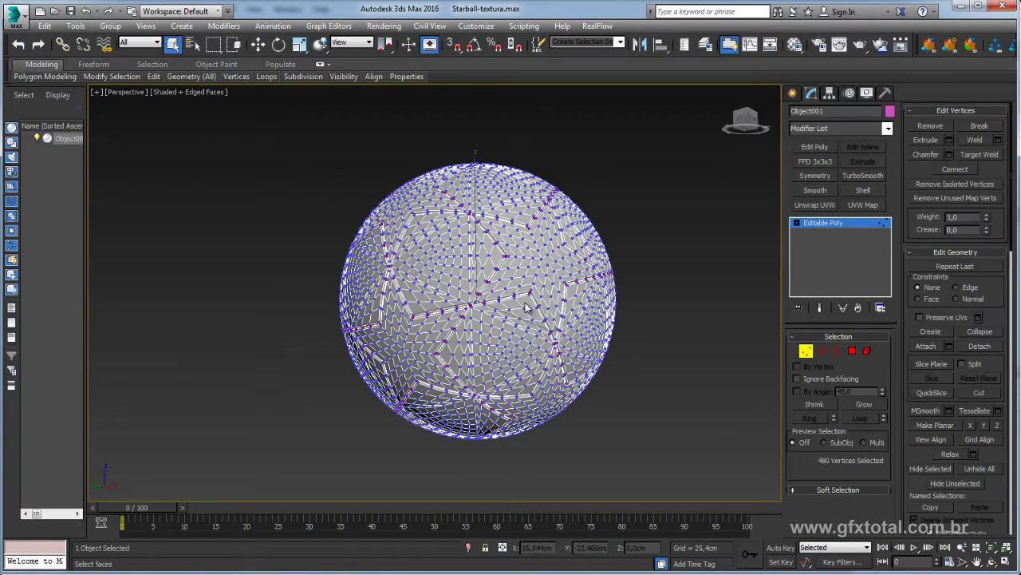
scroll(540, 314, "up", 2)
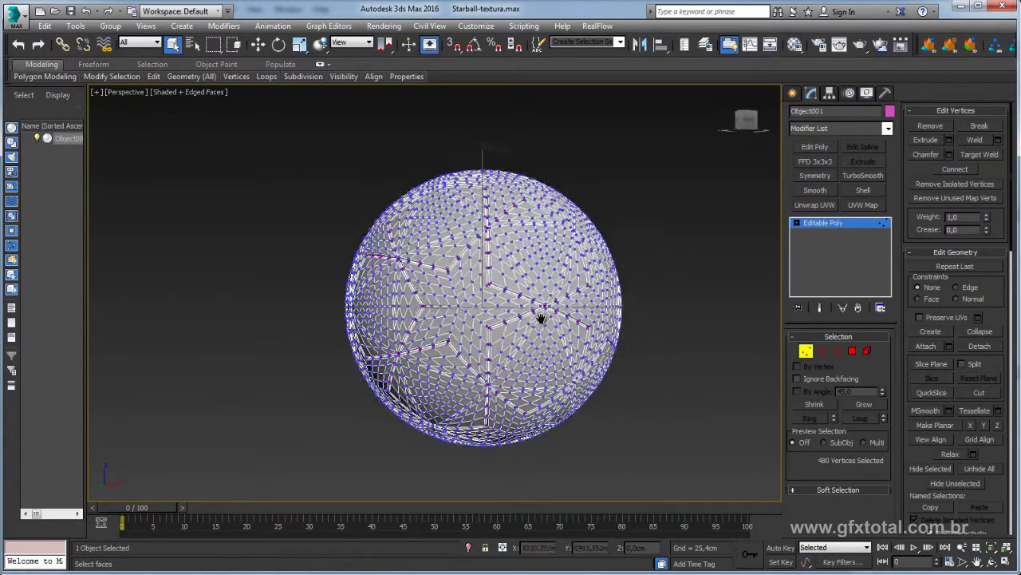
scroll(492, 325, "up", 5)
middle_click_drag(484, 323, 476, 286, "alt")
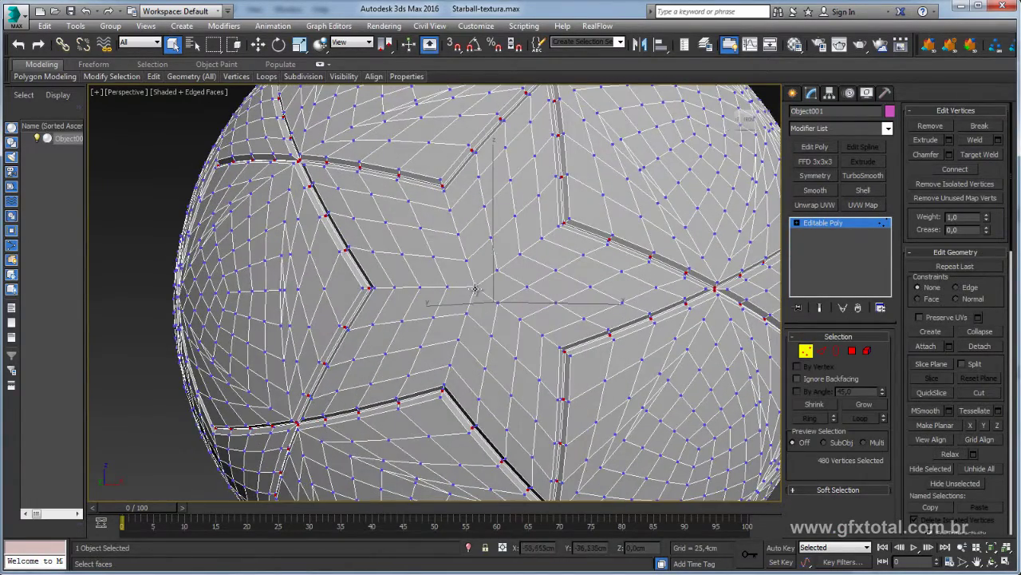
left_click(514, 319)
key("z")
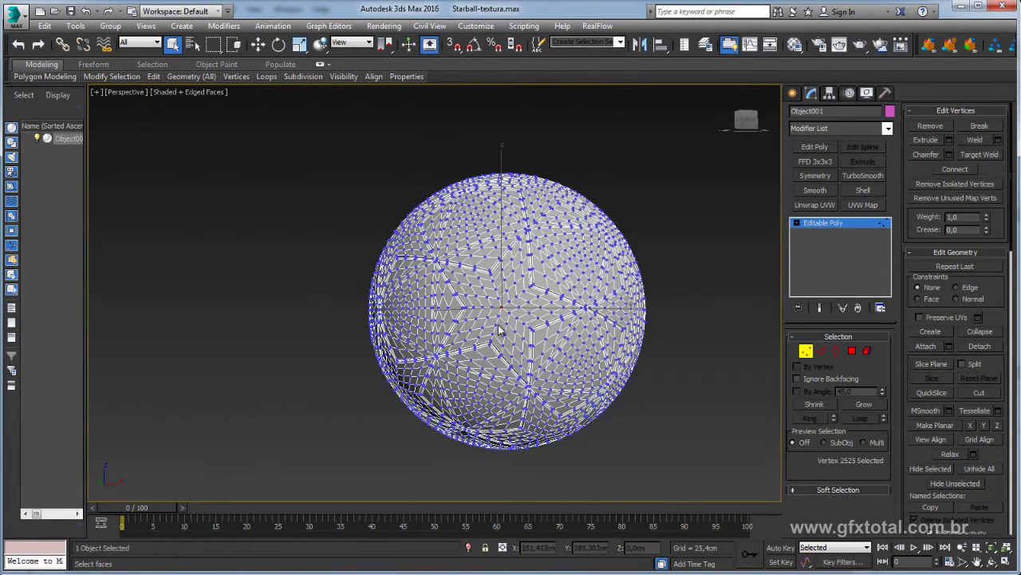
scroll(501, 307, "up", 2)
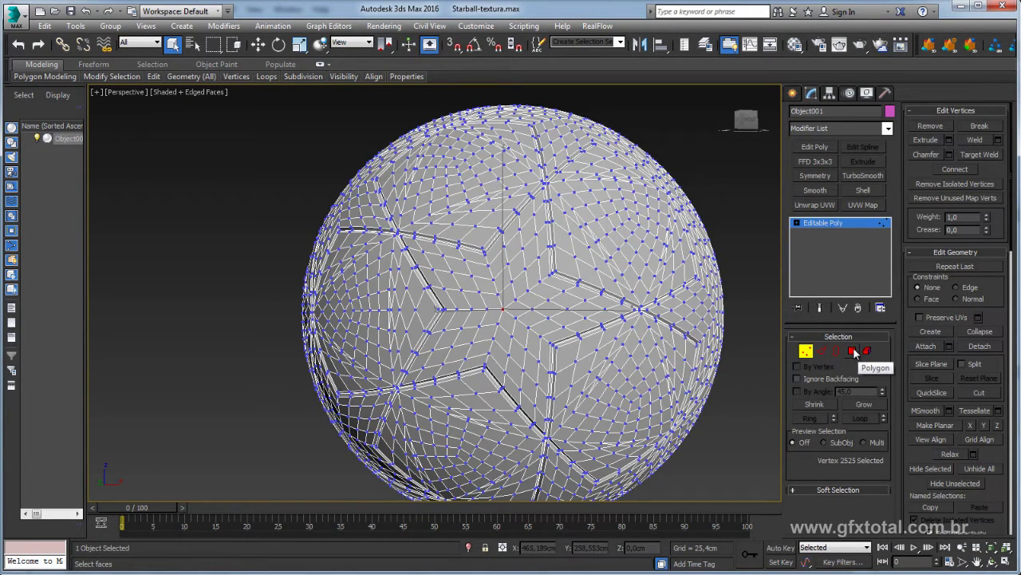
- Switch to Polygon level and select one small star's polygons, checking it in wireframe
left_click(852, 351)
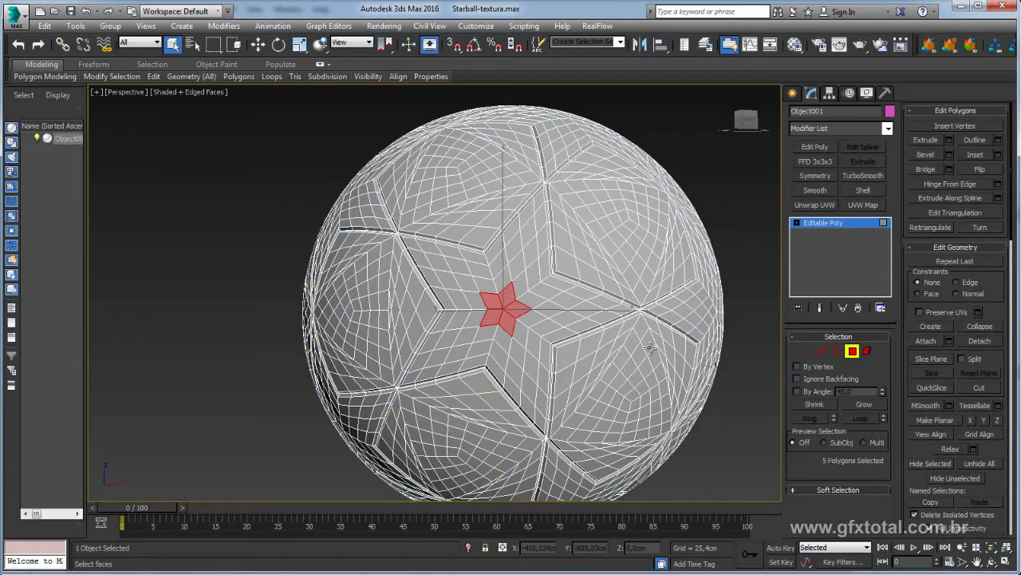
middle_click_drag(431, 383, 532, 315, "alt")
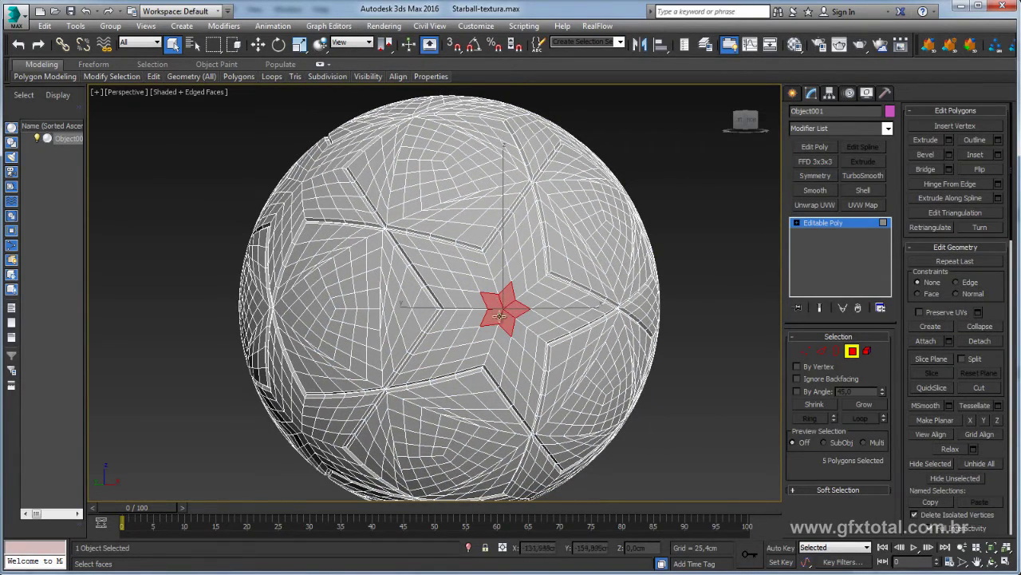
mouse_move(497, 305)
middle_mouse_down("alt")
mouse_move(590, 258)
mouse_move(563, 269)
mouse_move(560, 358)
mouse_move(533, 501)
mouse_move(563, 307)
mouse_move(543, 418)
mouse_move(560, 365)
mouse_move(526, 316)
mouse_move(547, 250)
middle_mouse_up("alt")
scroll(590, 257, "up", 3)
scroll(593, 257, "down", 5)
key("F3")
key("F3")
scroll(530, 364, "up", 3)
scroll(547, 251, "up", 3)
scroll(542, 279, "down", 3)
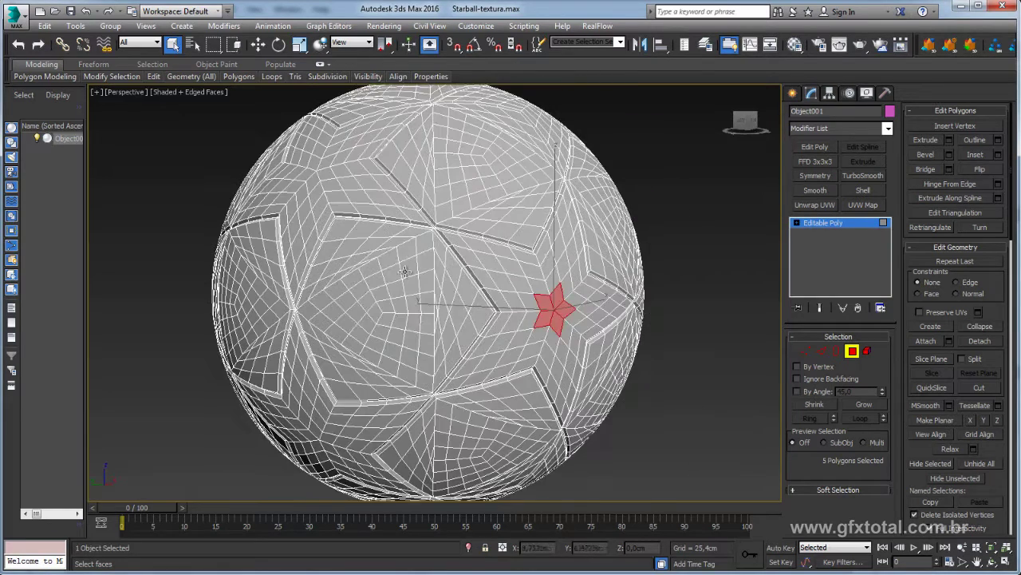
scroll(528, 297, "down", 1)
middle_click_drag(528, 297, 543, 303)
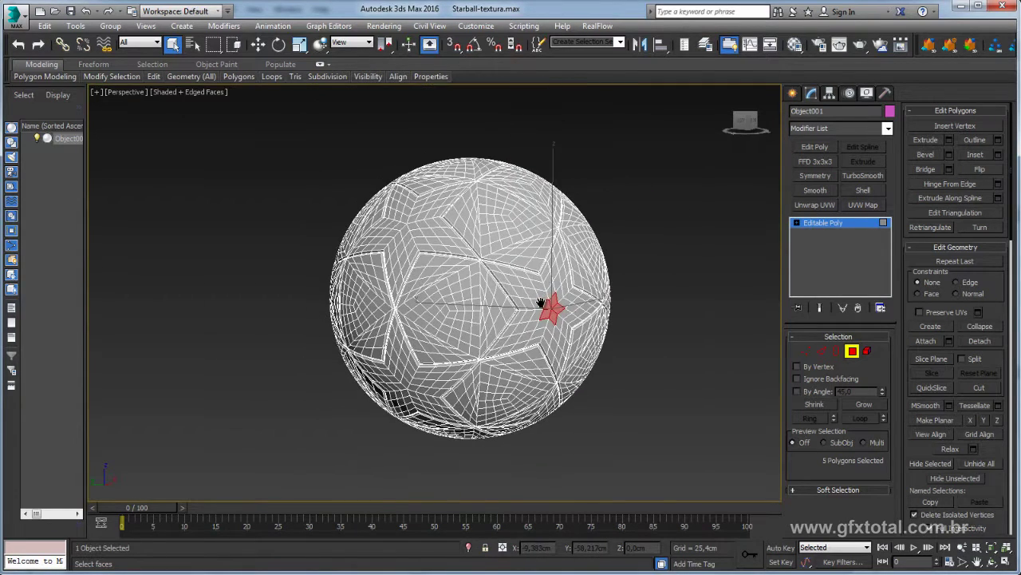
- Show the full ribbon and use Similar to select every star matching the chosen one
left_click(320, 66)
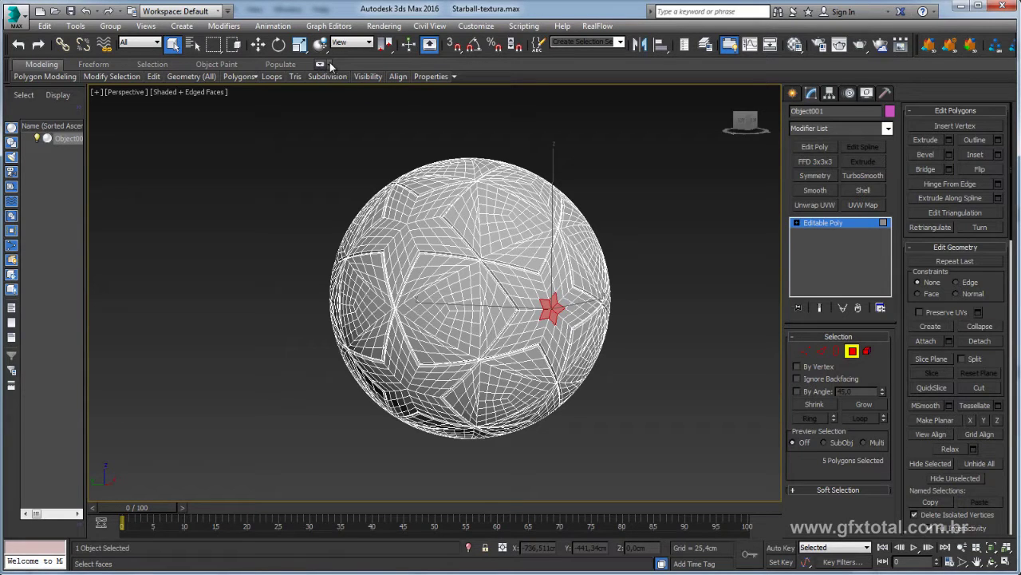
left_click(330, 65)
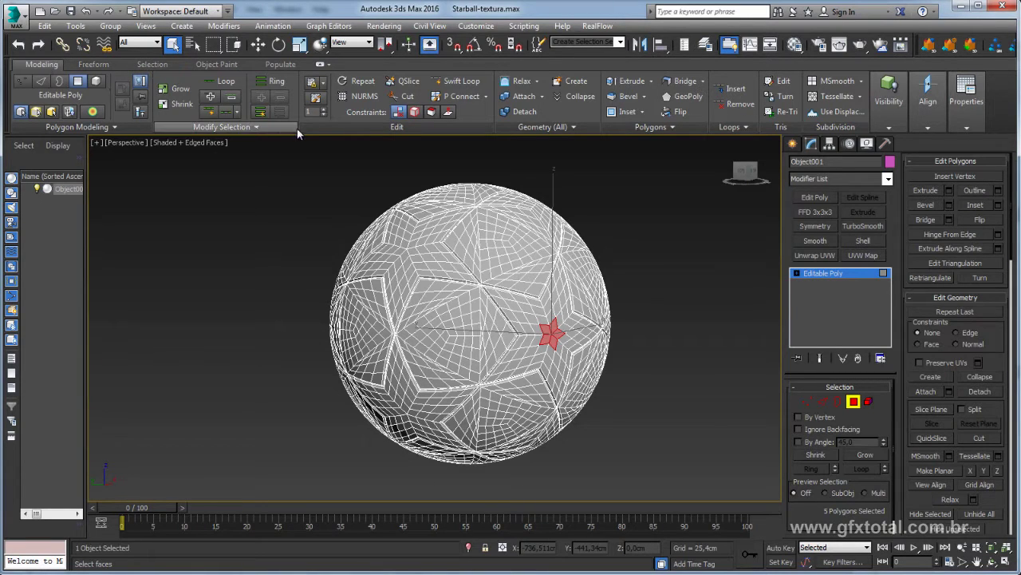
left_click(232, 125)
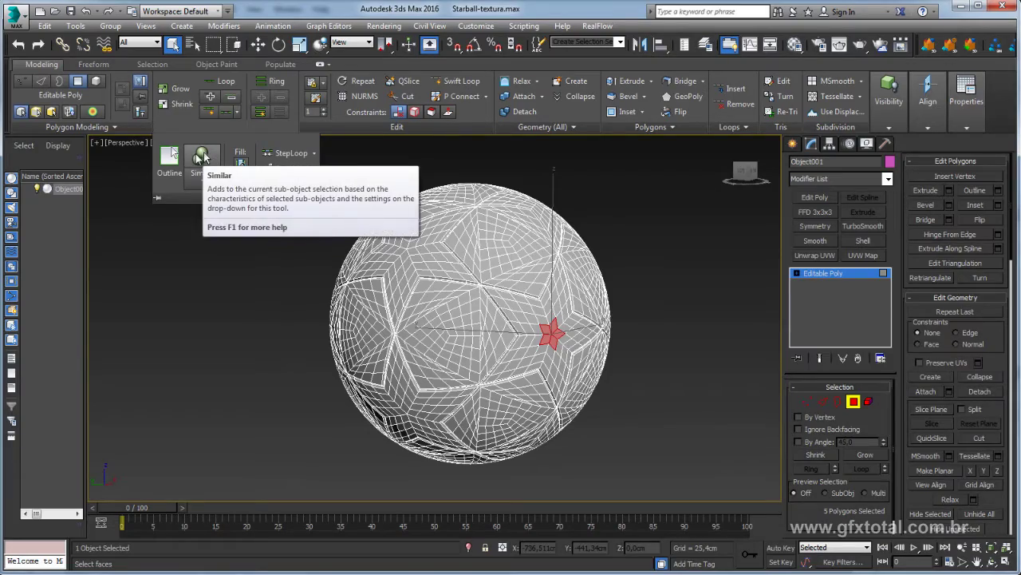
left_click(201, 155)
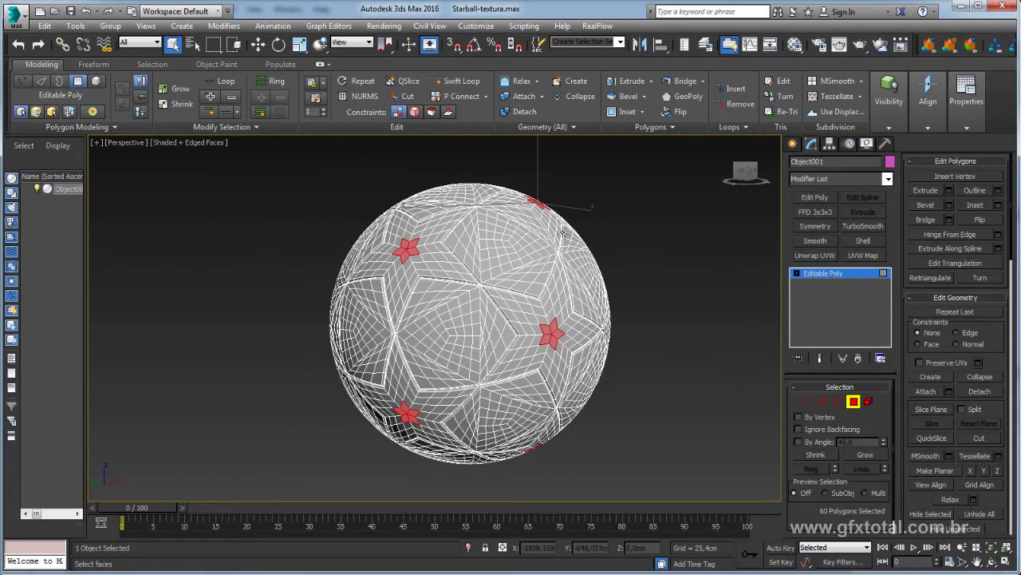
mouse_move(585, 243)
middle_mouse_down("alt")
mouse_move(556, 497)
mouse_move(570, 252)
mouse_move(654, 221)
mouse_move(663, 207)
mouse_move(570, 208)
mouse_move(526, 259)
mouse_move(342, 251)
mouse_move(433, 326)
mouse_move(519, 238)
mouse_move(514, 300)
mouse_move(521, 276)
middle_mouse_up("alt")
scroll(514, 300, "up", 5)
scroll(518, 311, "down", 3)
scroll(521, 319, "down", 2)
- Grow the star selection four more times toward the full 1440-polygon star bands
left_click(868, 455)
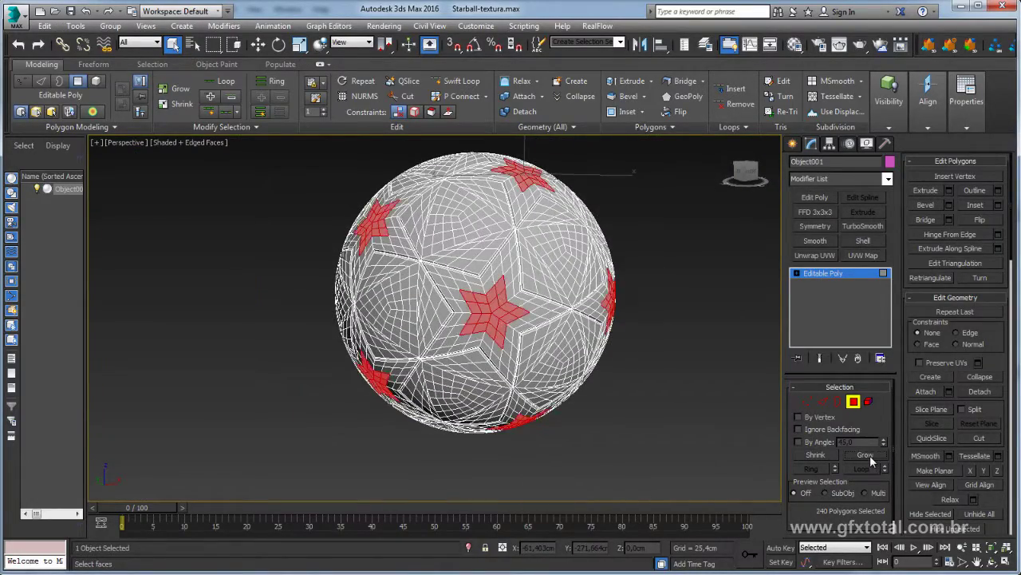
left_click(869, 455)
left_click(868, 455)
left_click(868, 455)
middle_click_drag(581, 297, 503, 312, "alt")
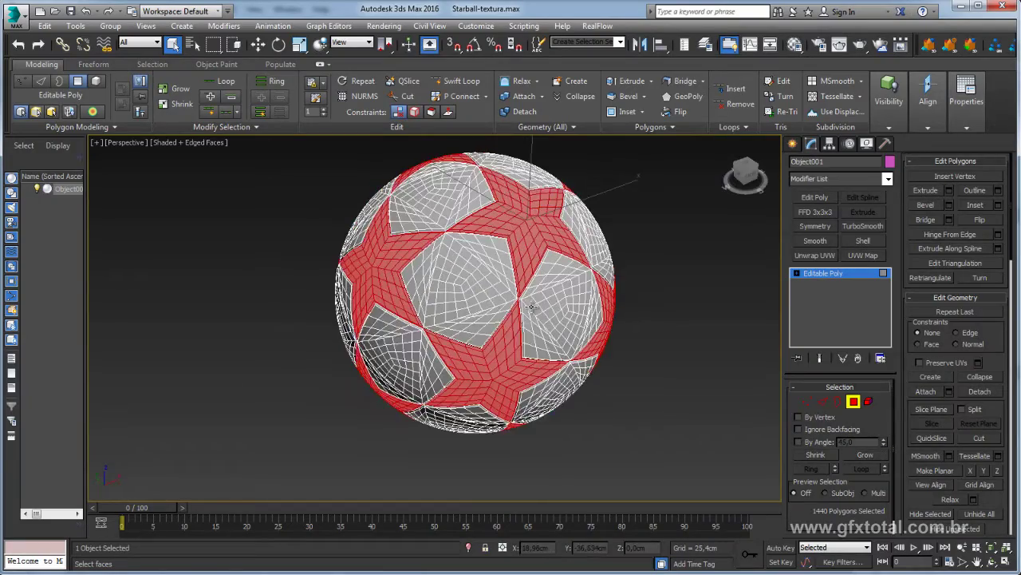
scroll(501, 313, "up", 2)
scroll(500, 315, "up", 2)
scroll(500, 316, "down", 2)
scroll(499, 315, "down", 5)
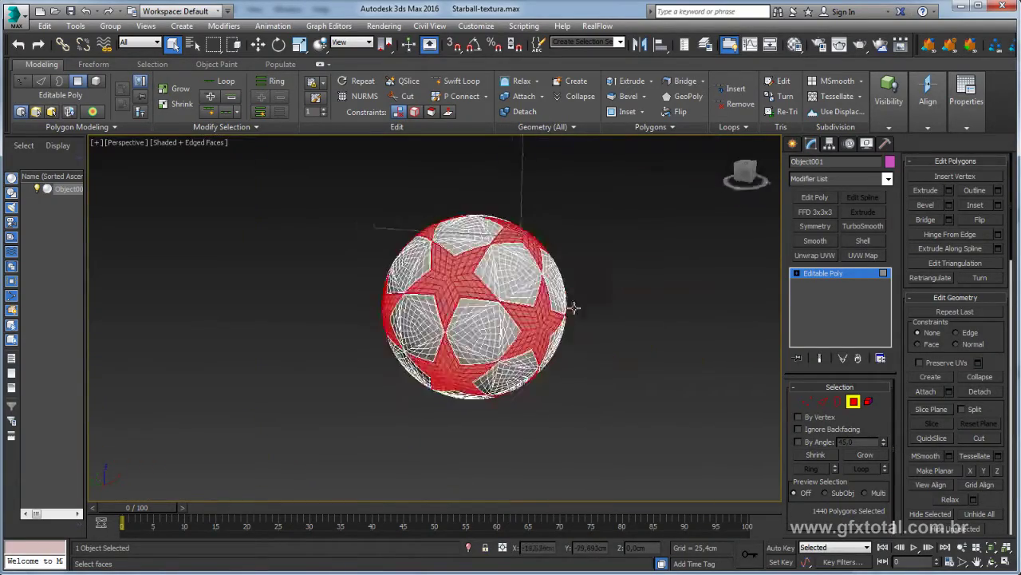
mouse_move(575, 304)
middle_mouse_down("alt")
mouse_move(556, 413)
mouse_move(424, 388)
mouse_move(533, 323)
mouse_move(519, 334)
middle_mouse_up("alt")
- Check the grown selection's coverage in wireframe, then in shaded view with edged faces
key("F3")
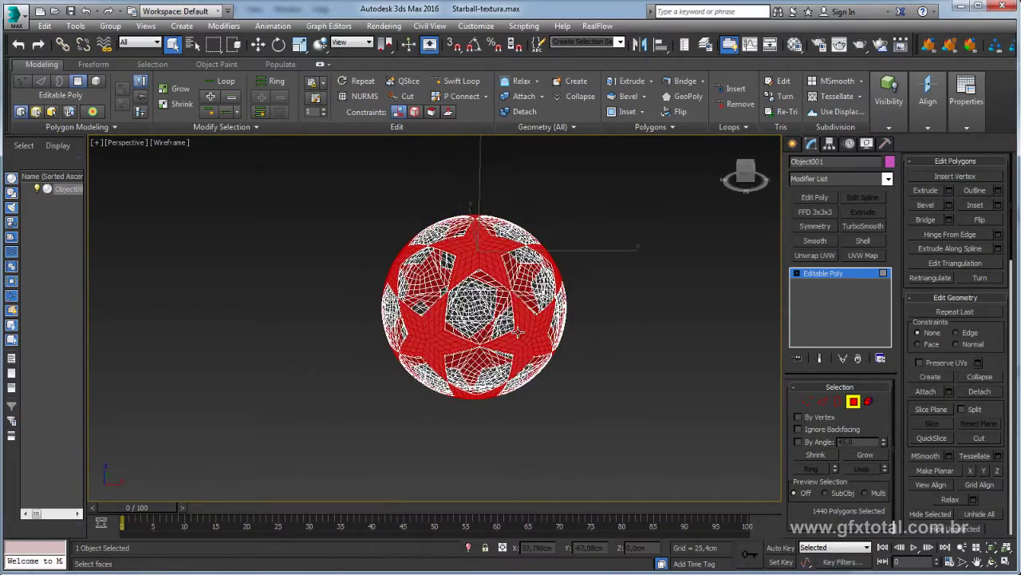
scroll(519, 333, "up", 3)
key("F3")
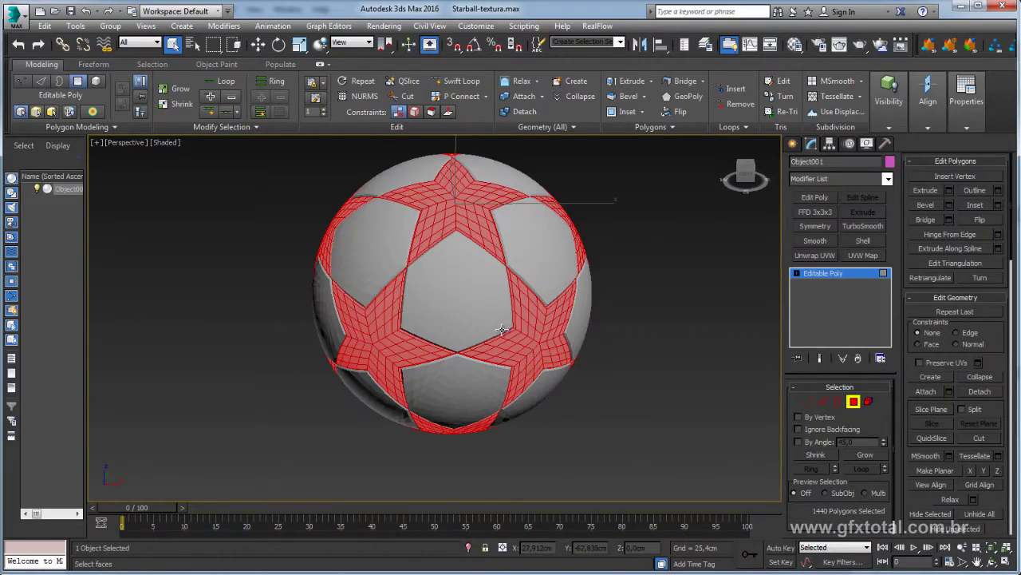
key("F4")
scroll(516, 336, "up", 4)
mouse_move(517, 336)
middle_mouse_down("alt")
mouse_move(539, 324)
mouse_move(506, 353)
mouse_move(514, 384)
middle_mouse_up("alt")
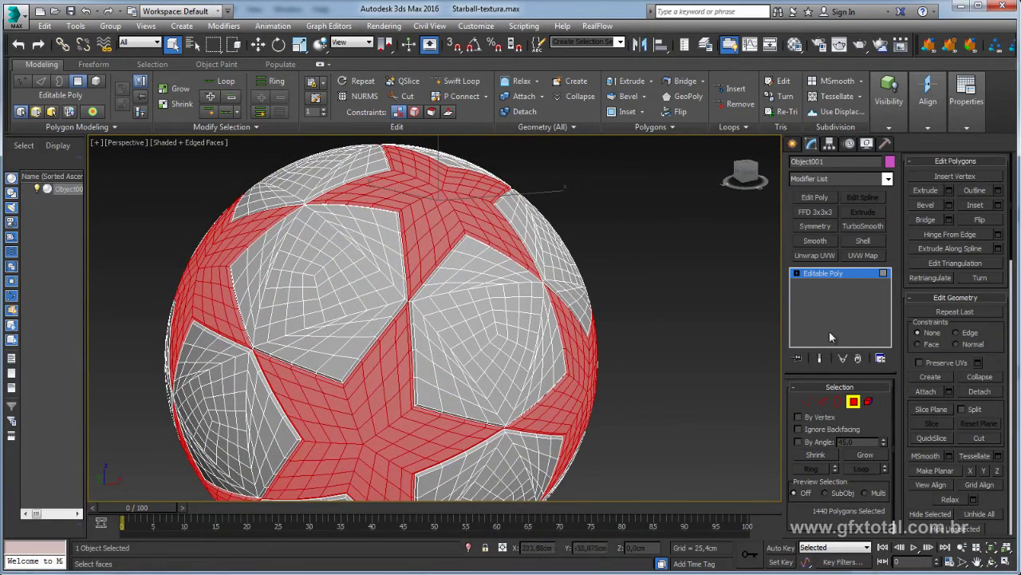
- Detach the selected star polygons as a new object named 'estrelas' and exit Polygon level
left_click(979, 390)
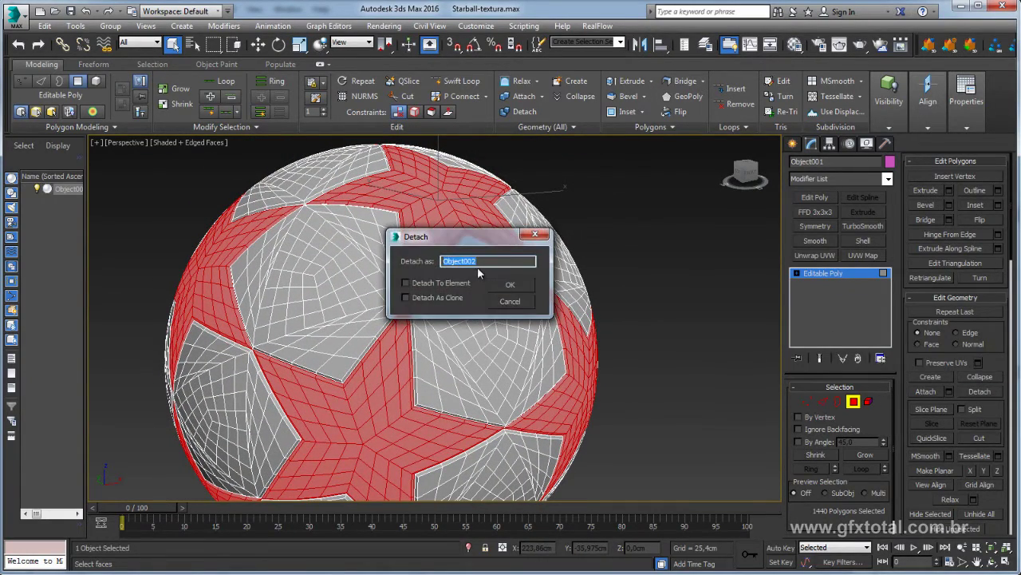
type("est")
type("relas")
left_click(506, 285)
scroll(646, 266, "down", 1)
scroll(756, 273, "down", 2)
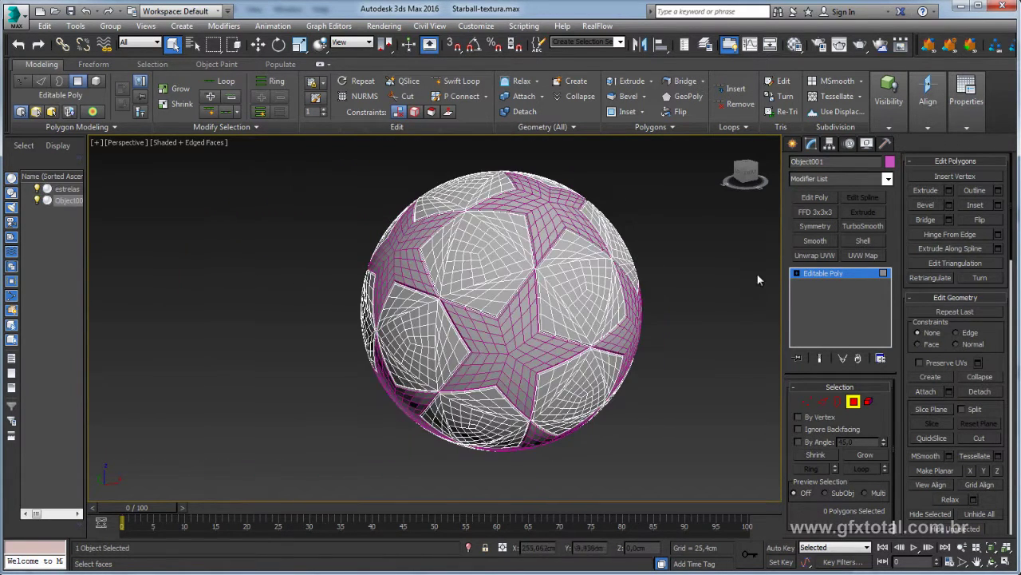
left_click(822, 274)
- Move the white ball Object001 along X, away from the detached stars
middle_click_drag(617, 311, 530, 330, "alt")
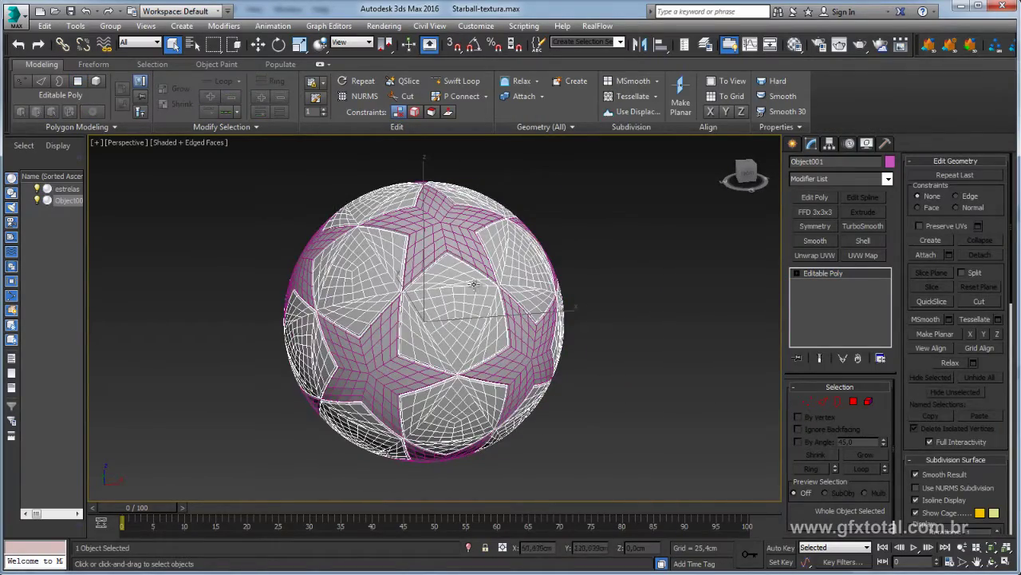
middle_click_drag(475, 286, 505, 338, "alt")
scroll(504, 339, "down", 2)
key("w")
left_click_drag(559, 325, 682, 323)
scroll(485, 357, "up", 3)
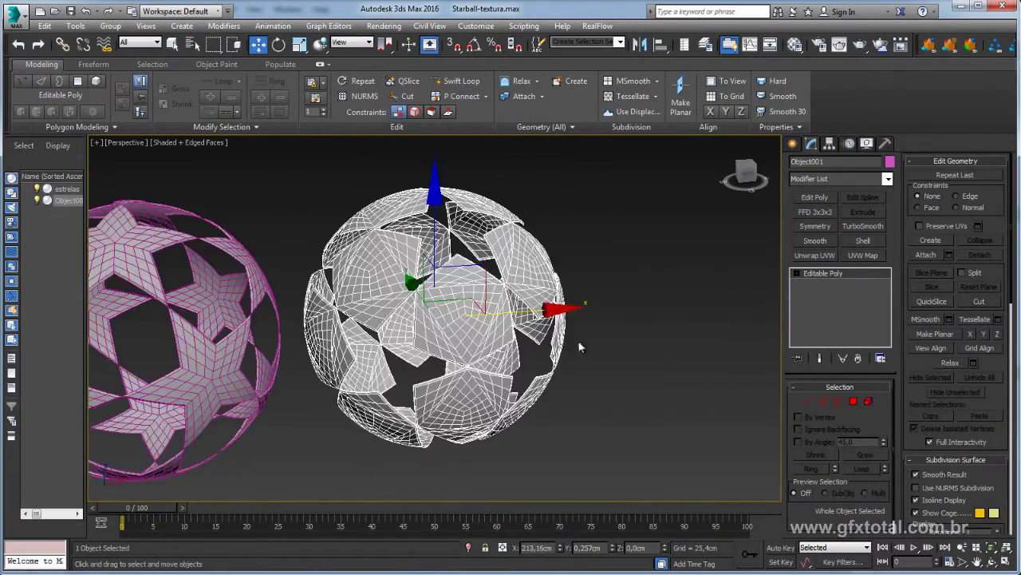
middle_click_drag(485, 357, 356, 335, "alt")
scroll(356, 334, "up", 1)
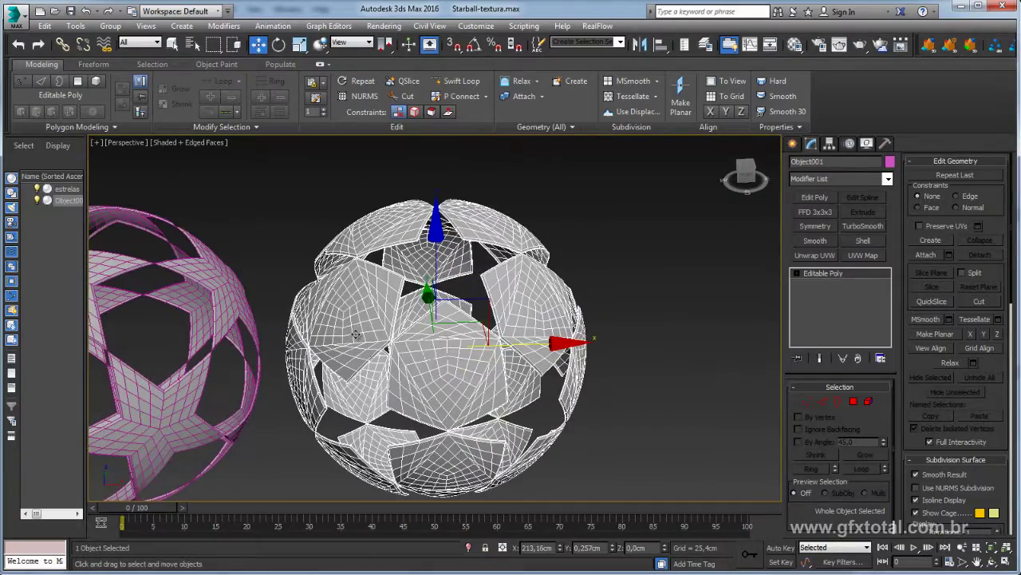
middle_click_drag(574, 381, 618, 357)
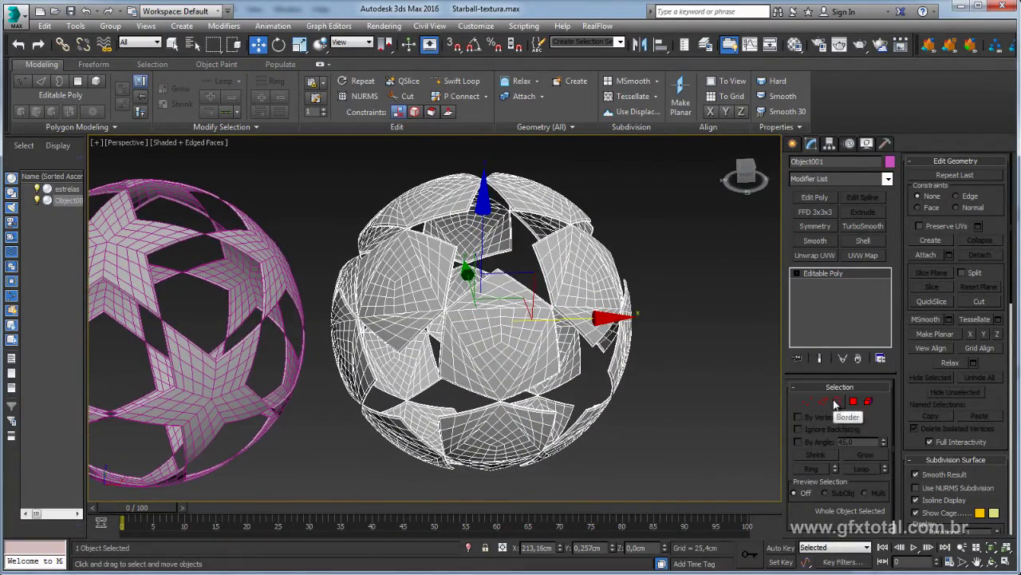
- Select every open border around the ball's star holes
left_click(838, 401)
key("ctrl+a")
middle_click_drag(678, 305, 628, 333)
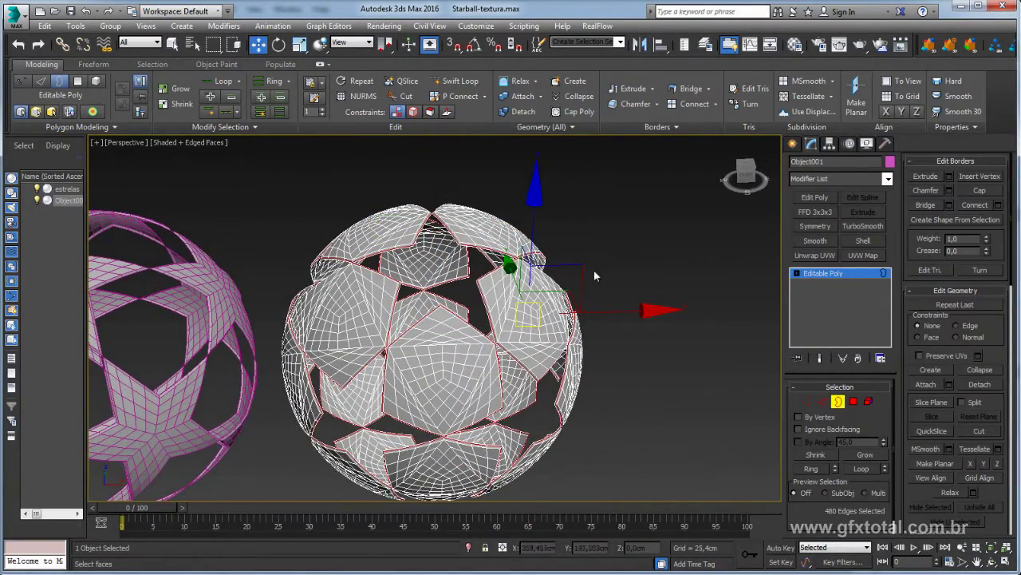
scroll(486, 276, "up", 2)
scroll(482, 317, "up", 5)
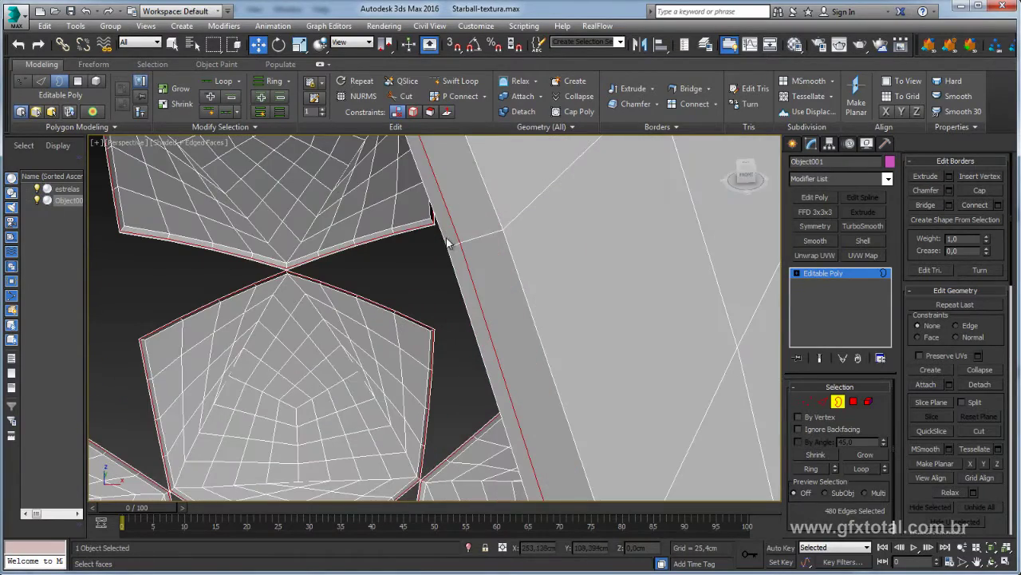
scroll(448, 243, "down", 3)
scroll(460, 317, "down", 2)
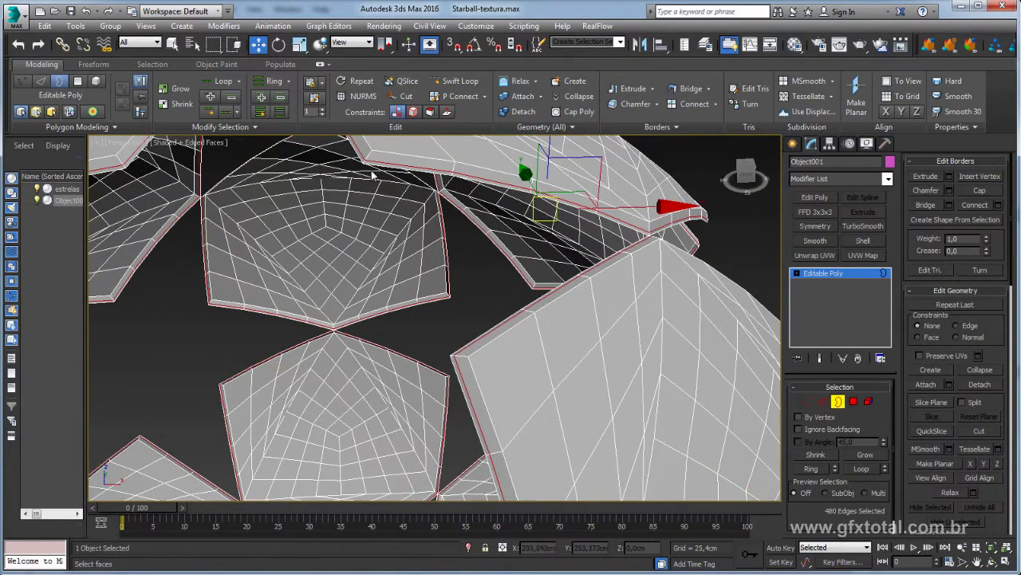
scroll(377, 165, "down", 4)
scroll(538, 293, "down", 2)
scroll(538, 293, "down", 2)
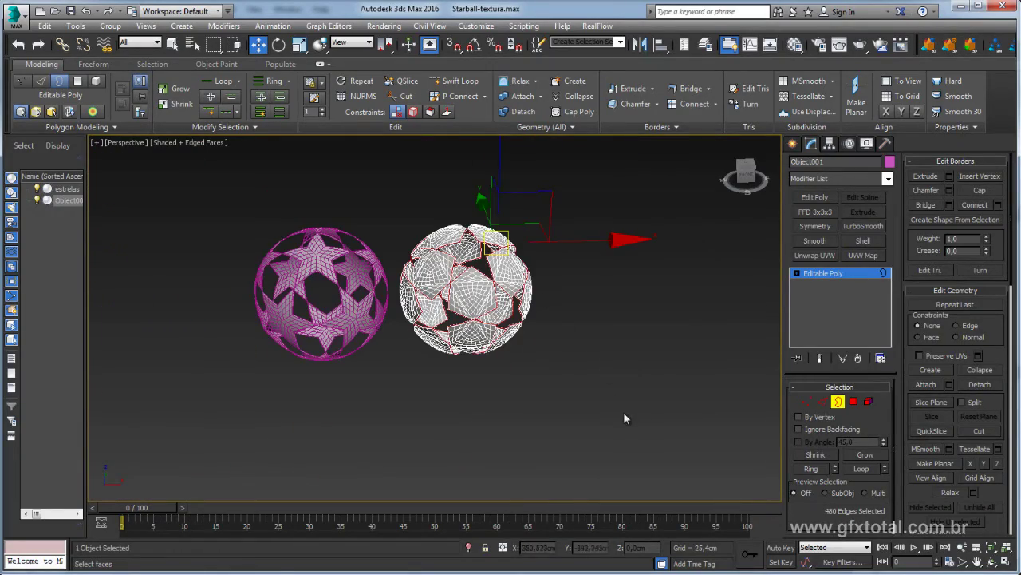
left_click_drag(624, 412, 335, 194)
scroll(447, 259, "up", 5)
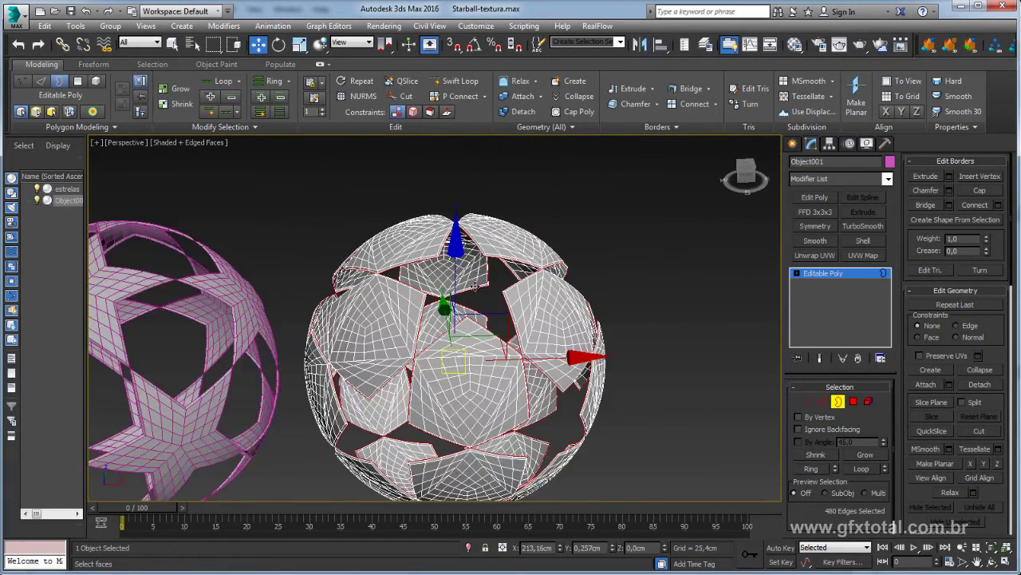
scroll(511, 298, "up", 2)
scroll(509, 297, "up", 2)
scroll(509, 300, "up", 2)
scroll(509, 304, "up", 2)
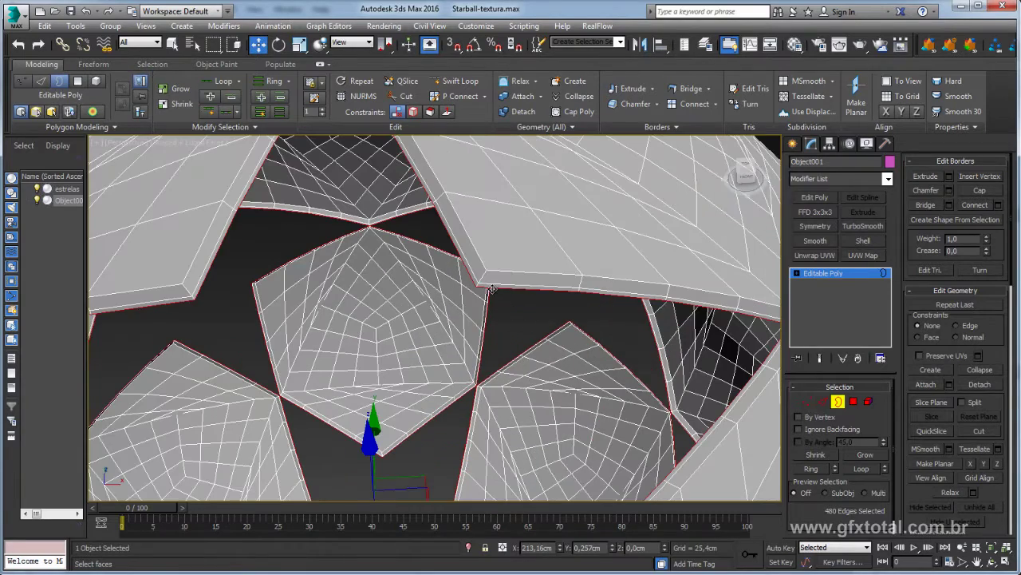
- Convert the borders to polygons and detach the 480 rim faces as 'bordas'
left_click(854, 402)
key("z")
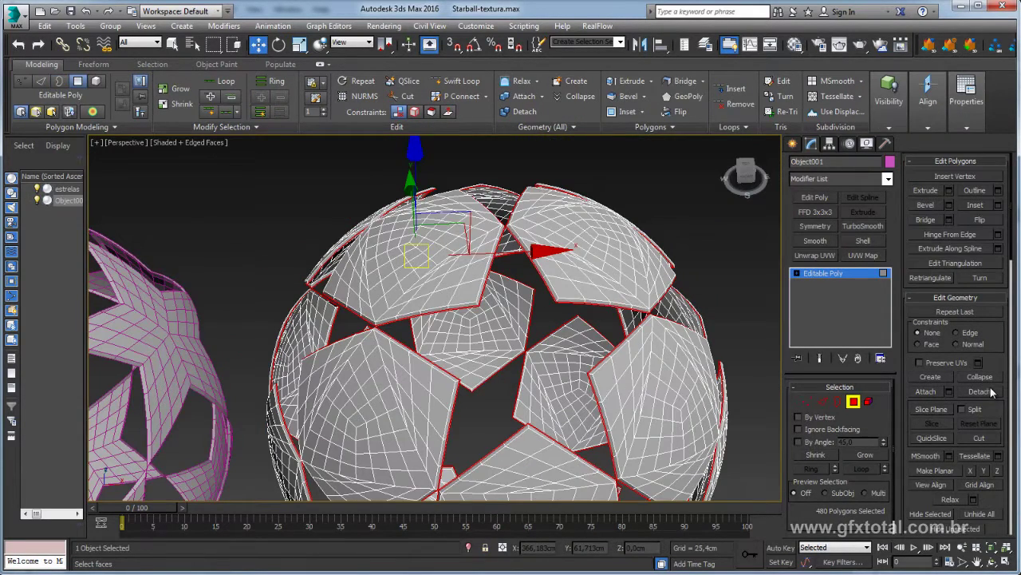
left_click(992, 391)
type("bo")
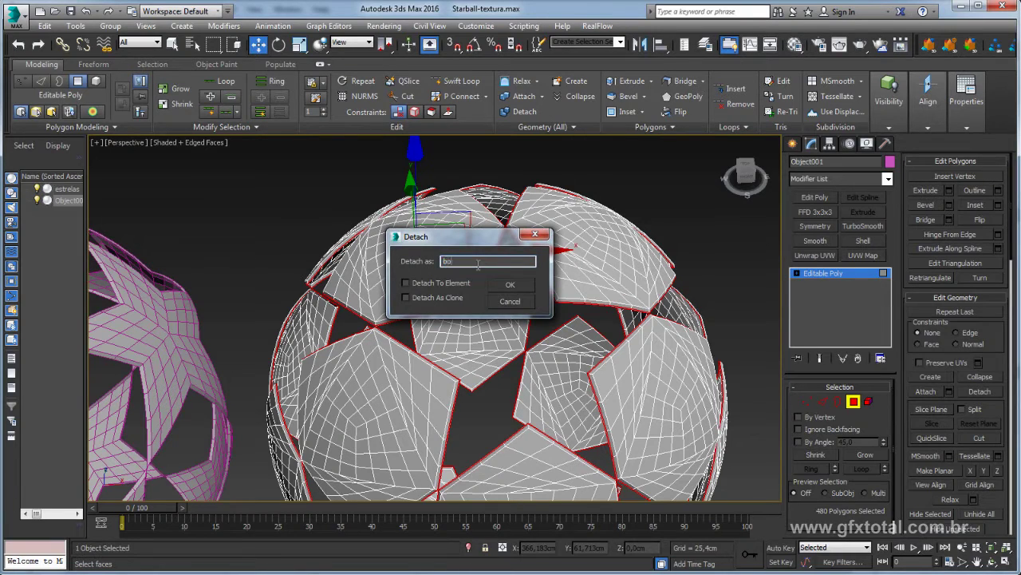
type("rdas")
key("Return")
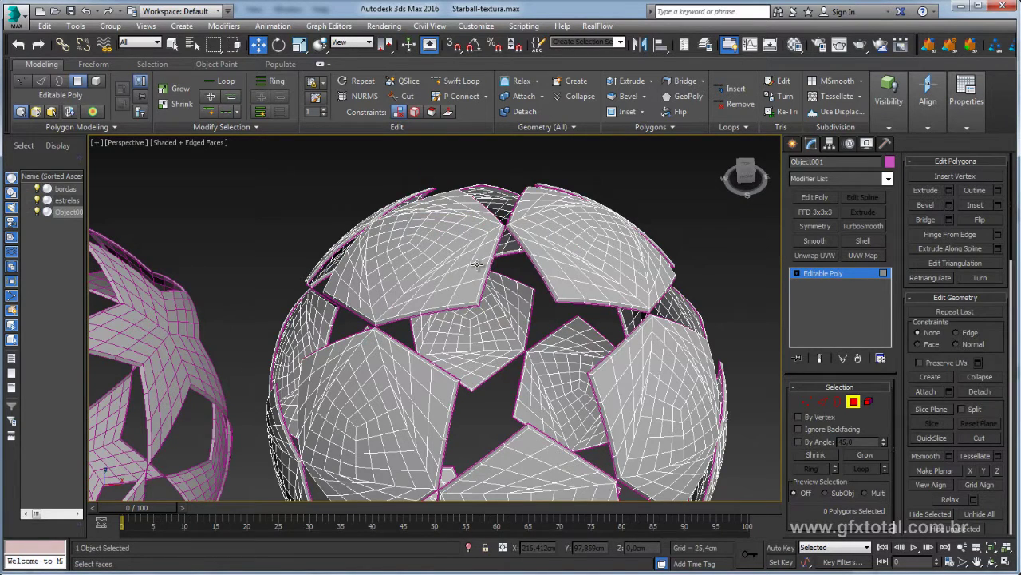
- Move the leftover ball further right along X and rename it 'escudos'
left_click(831, 274)
scroll(555, 327, "down", 5)
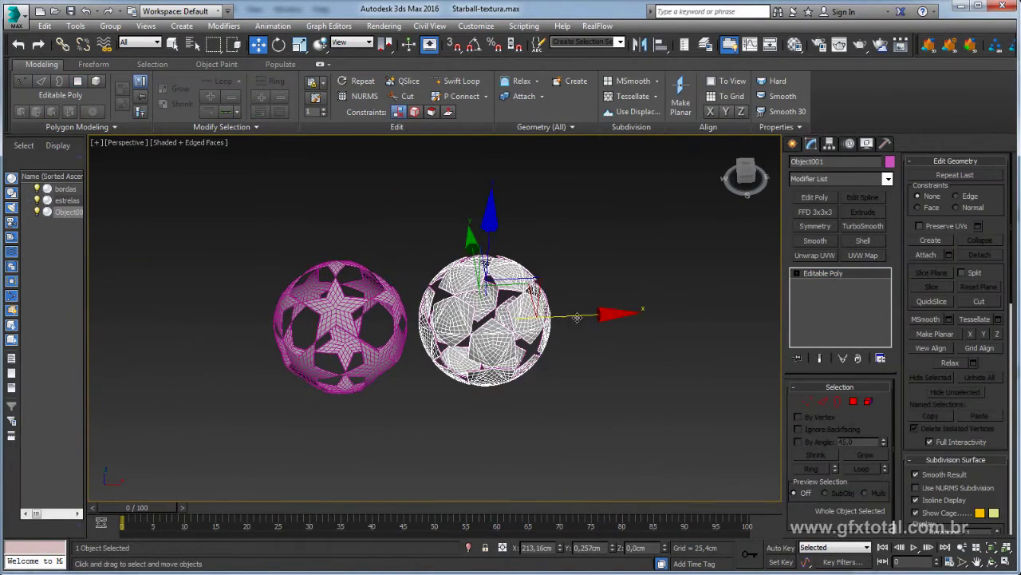
left_click_drag(577, 317, 750, 316)
key("z")
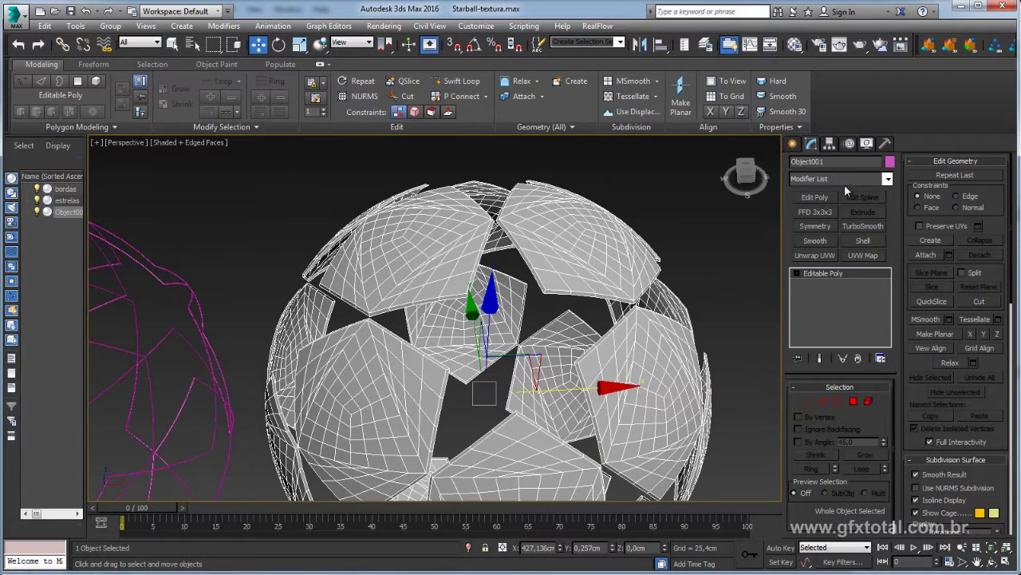
left_click_drag(788, 161, 790, 161)
type("escudos")
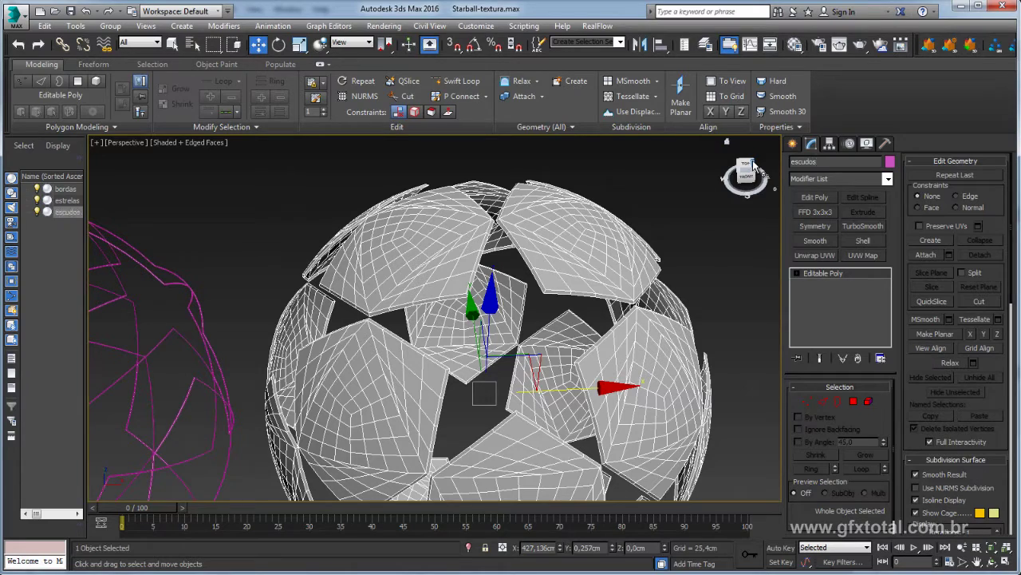
- Frame all three balls, then leave only the escudos ball selected
scroll(561, 254, "down", 5)
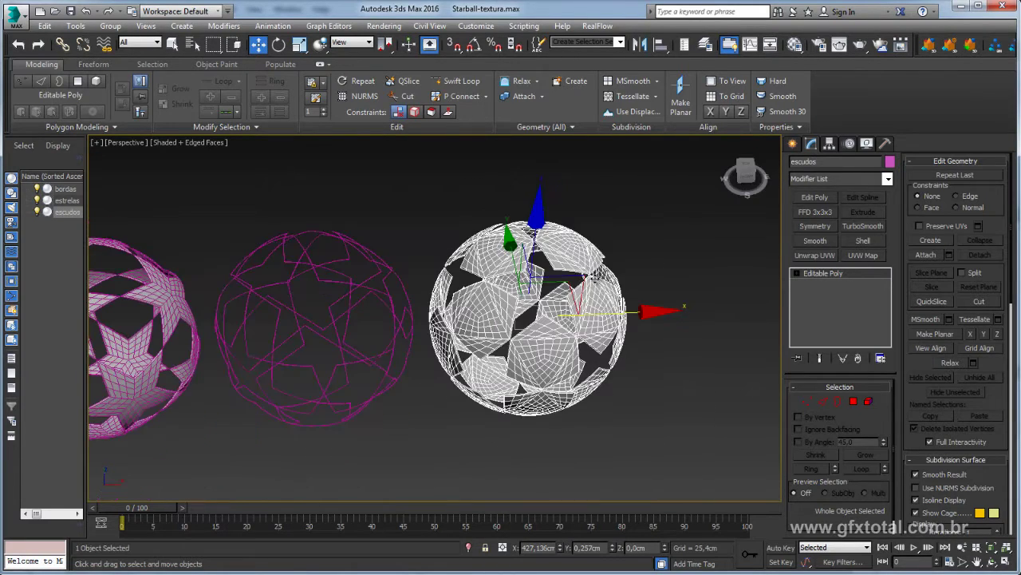
middle_click_drag(561, 254, 629, 345)
scroll(628, 345, "up", 1)
mouse_move(756, 463)
left_mouse_down()
mouse_move(417, 359)
mouse_move(188, 178)
mouse_move(228, 207)
left_mouse_up()
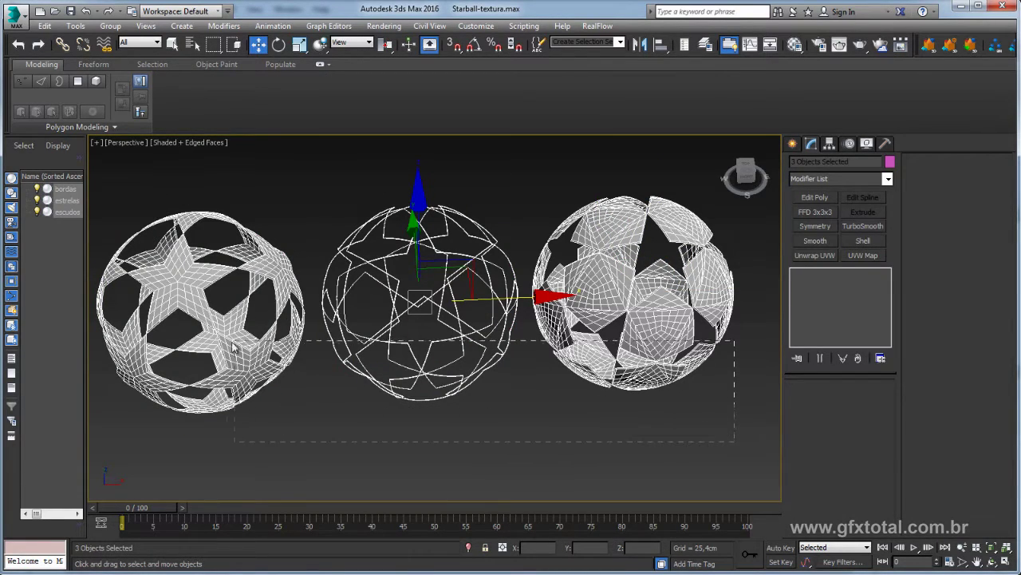
middle_click_drag(635, 352, 508, 373)
scroll(507, 373, "up", 3)
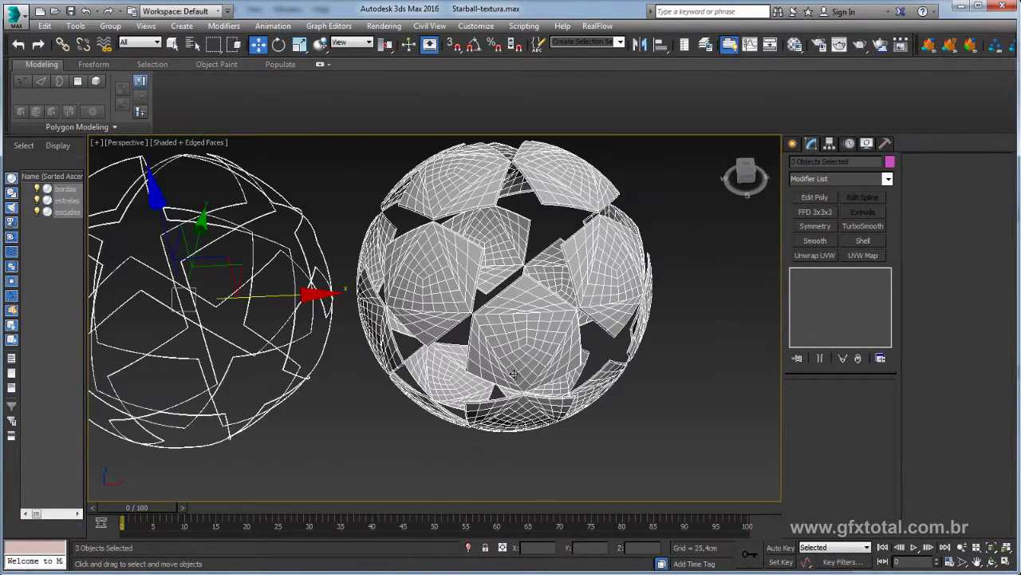
left_click_drag(728, 431, 544, 214)
middle_click_drag(649, 263, 563, 310)
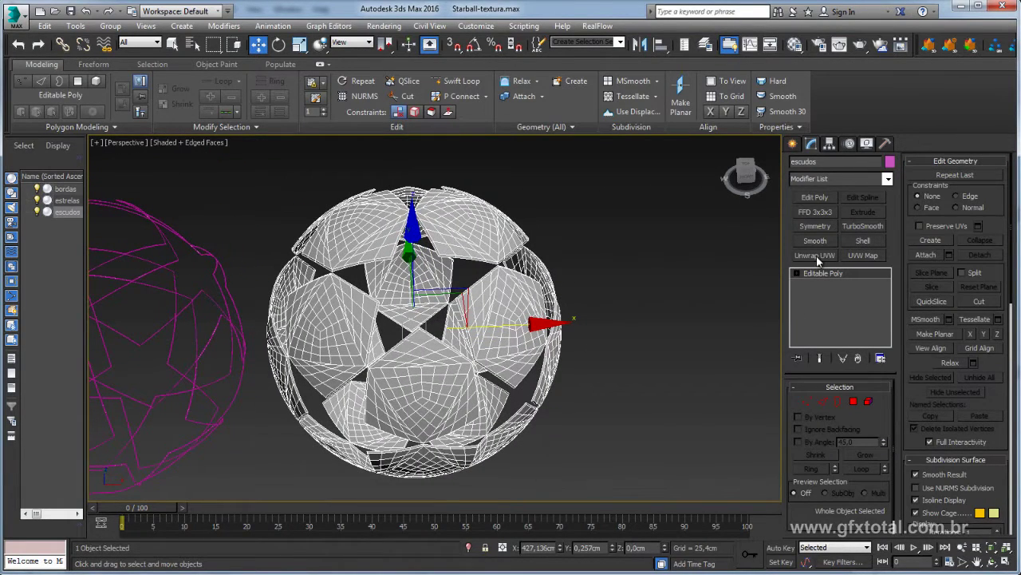
- Collapse the ribbon, apply Unwrap UVW to escudos and open the Edit UVWs editor
left_click(319, 63)
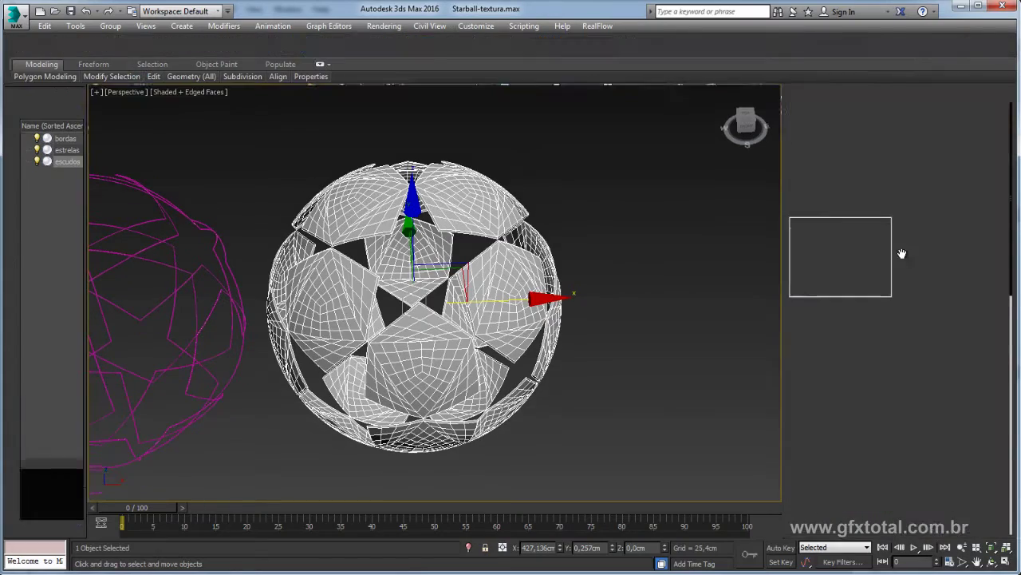
left_click(815, 205)
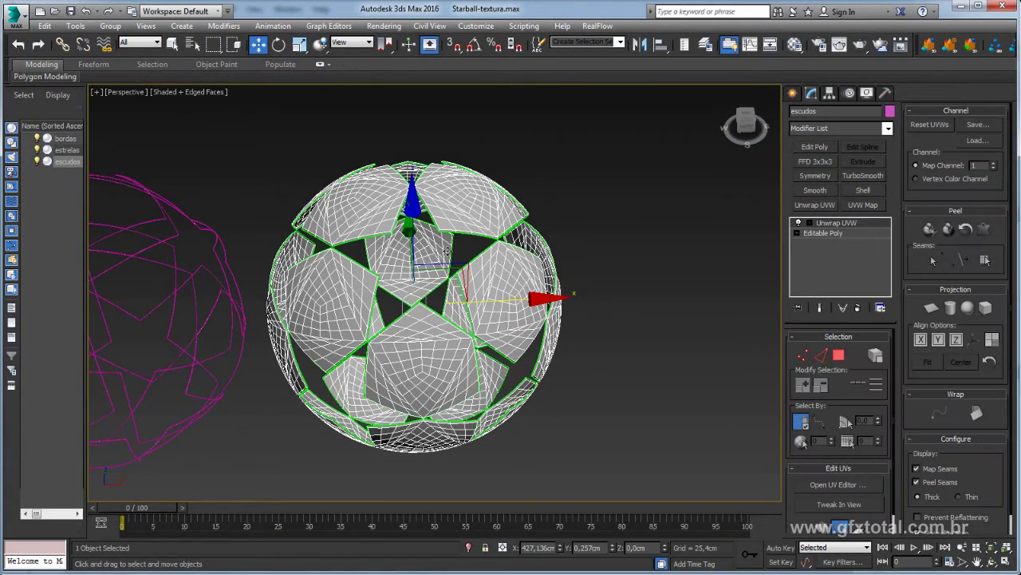
left_click(834, 484)
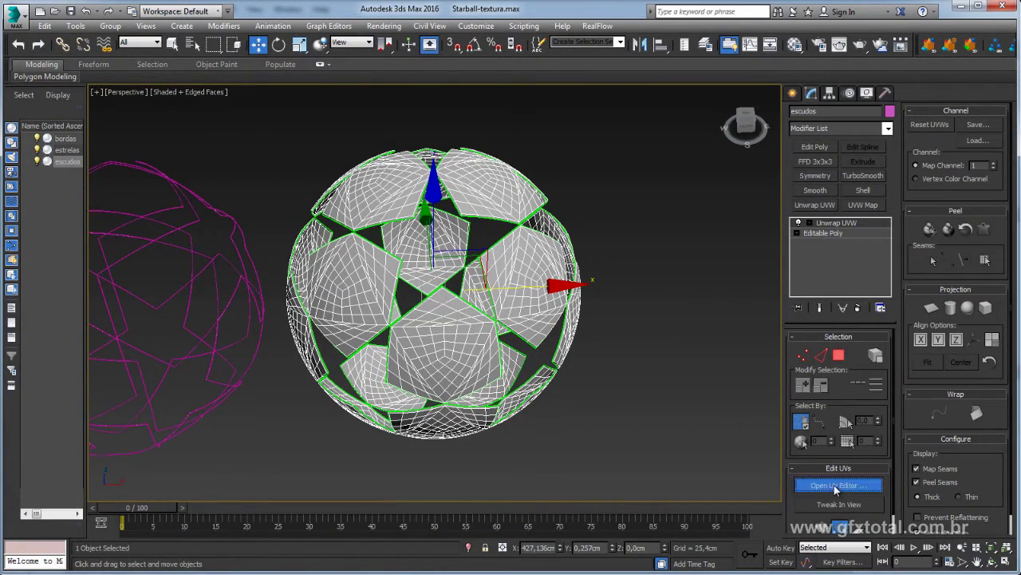
- Hide the checker background, select all UV faces and move them out of the 0–1 square
middle_click_drag(269, 354, 222, 276)
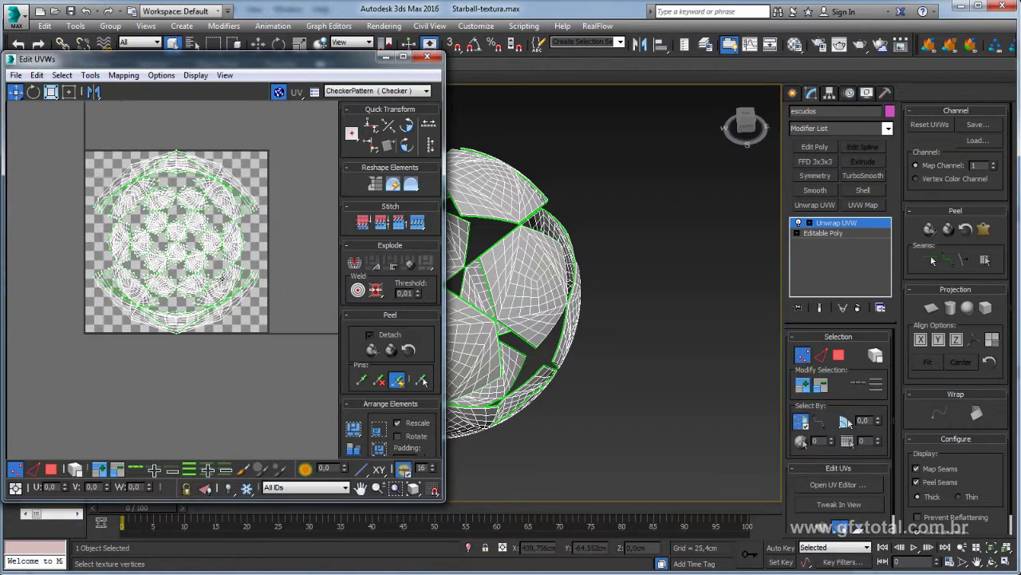
left_click(279, 92)
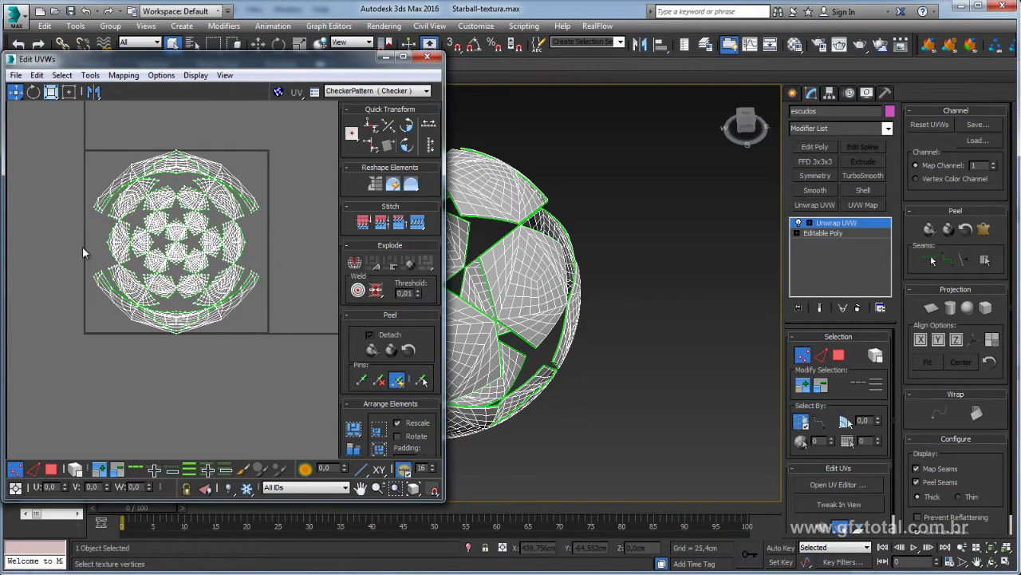
left_click(51, 468)
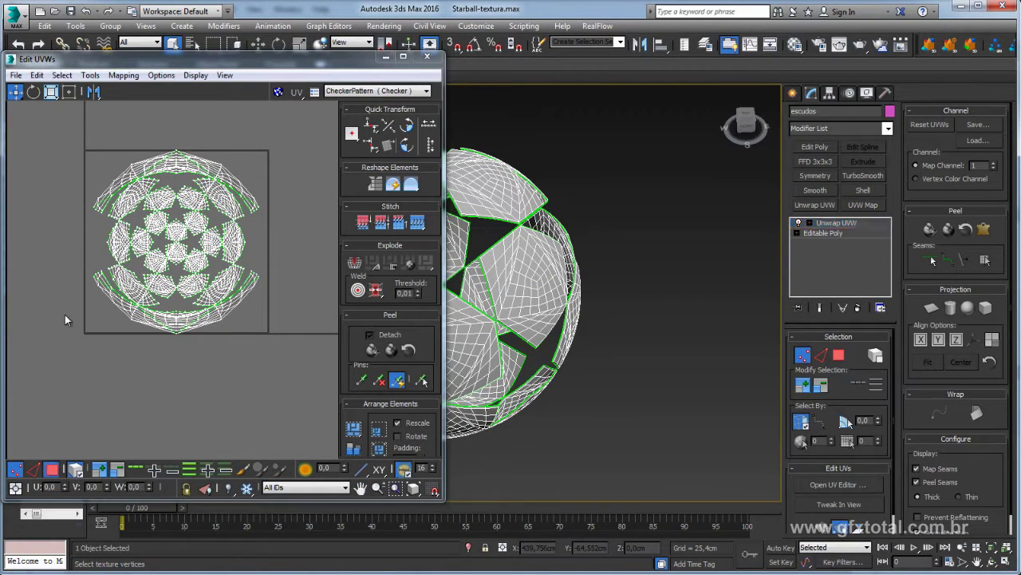
mouse_move(56, 160)
left_mouse_down()
mouse_move(241, 316)
mouse_move(10, 415)
left_mouse_up()
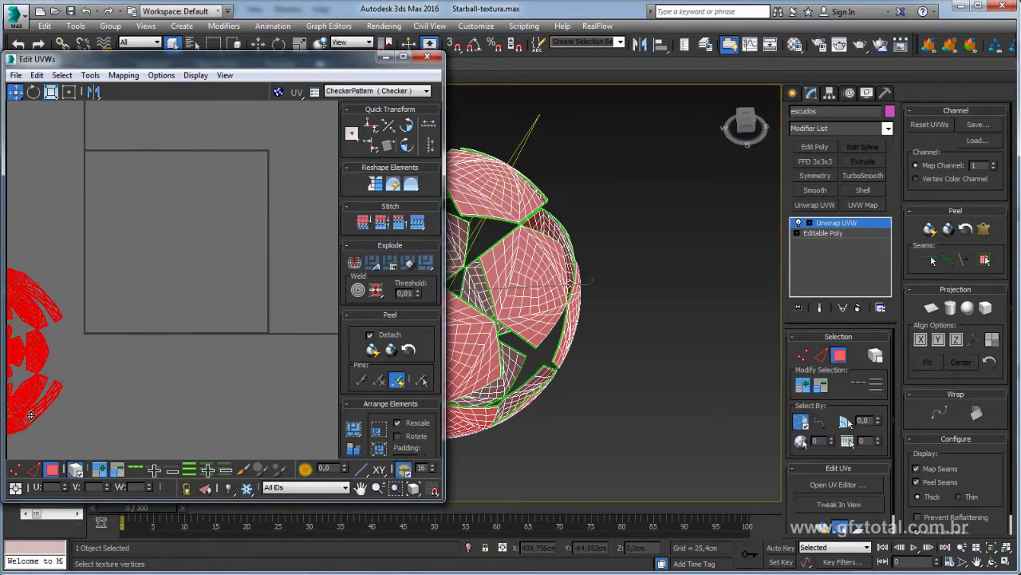
middle_click_drag(102, 451, 263, 358)
mouse_move(144, 340)
middle_mouse_down()
mouse_move(203, 380)
mouse_move(165, 388)
middle_mouse_up()
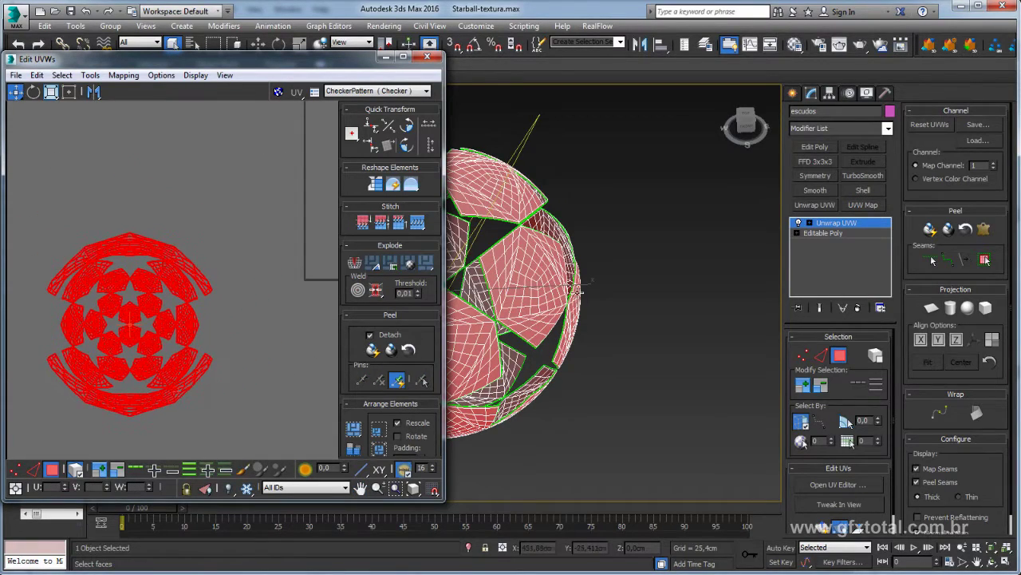
mouse_move(558, 304)
middle_mouse_down("alt")
mouse_move(661, 335)
mouse_move(658, 323)
mouse_move(702, 335)
middle_mouse_up("alt")
scroll(657, 323, "up", 3)
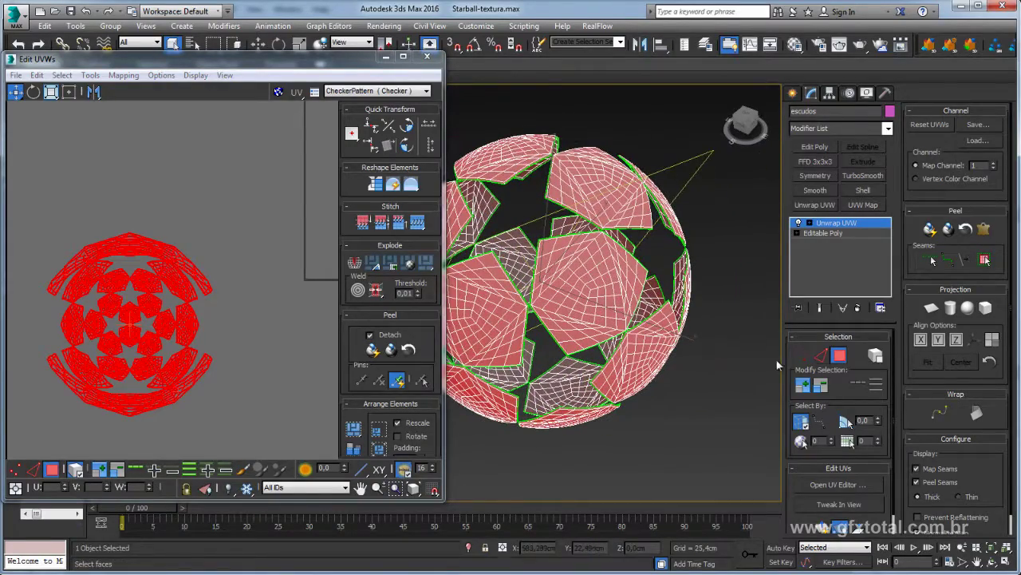
- Clear the selection, turn on Select By Element and pick a whole pentagon piece
left_click(695, 409)
middle_click_drag(597, 268, 517, 236, "alt")
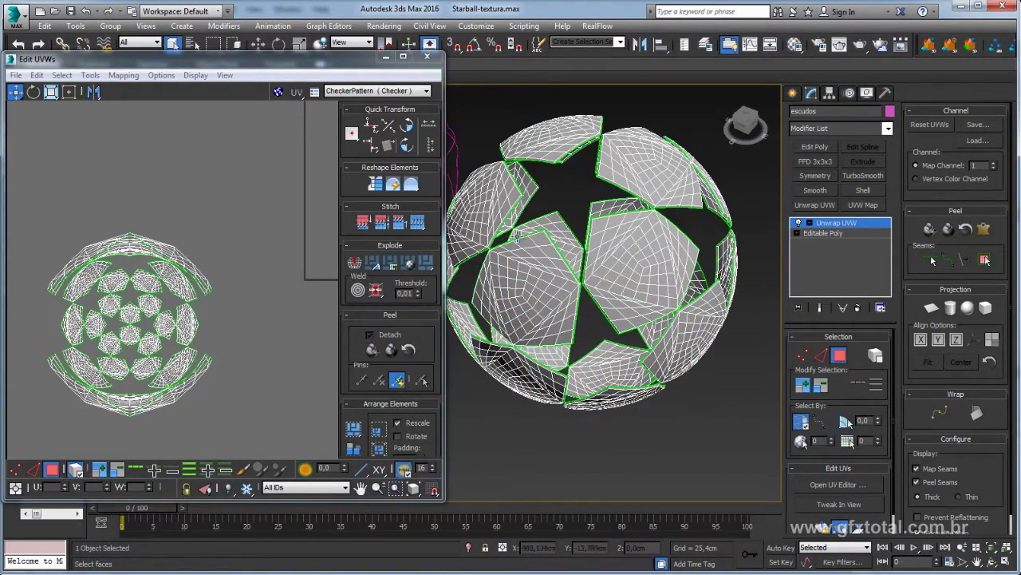
middle_click_drag(627, 239, 619, 278, "alt")
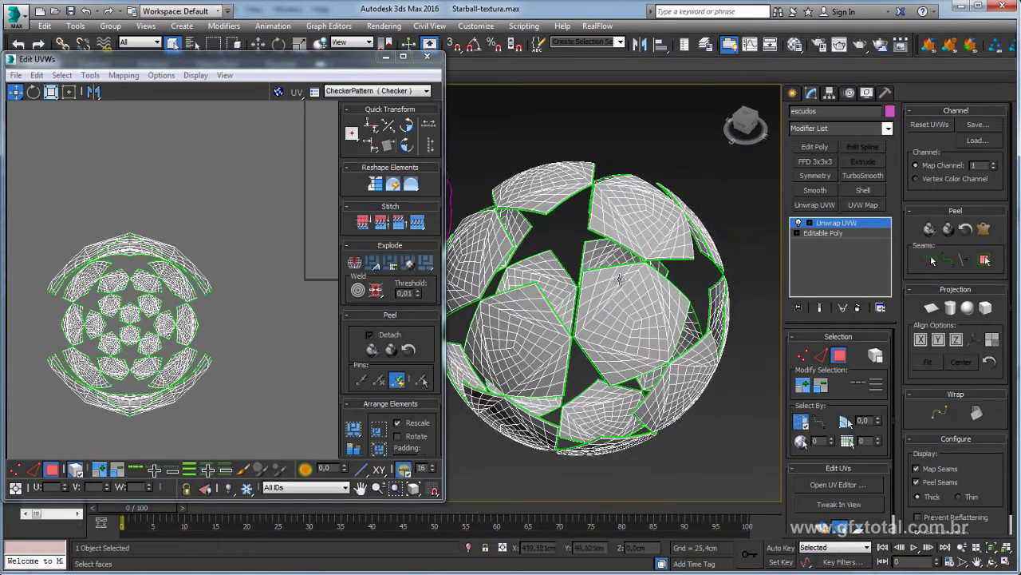
left_click(659, 317)
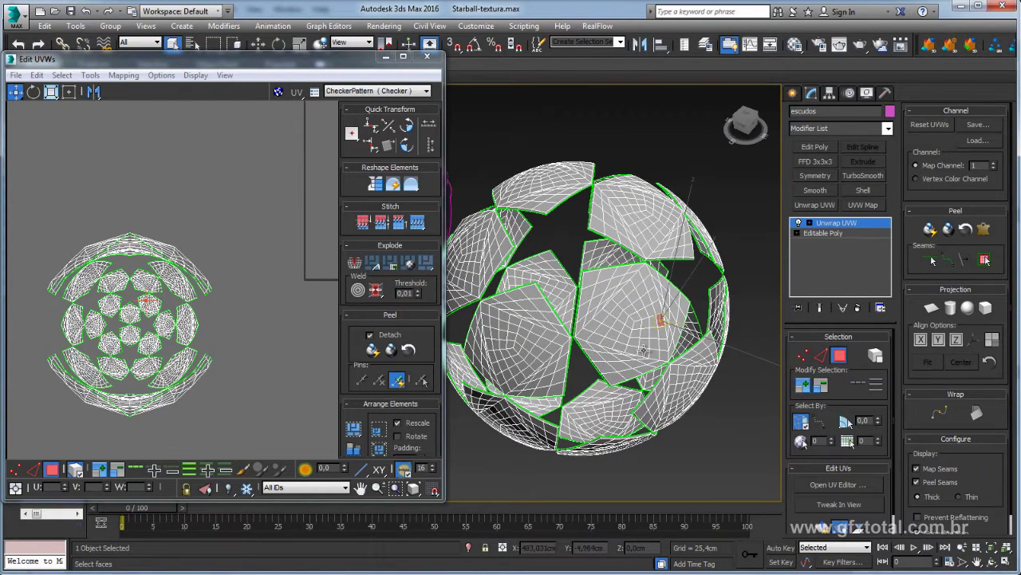
left_click(878, 358)
left_click(628, 307)
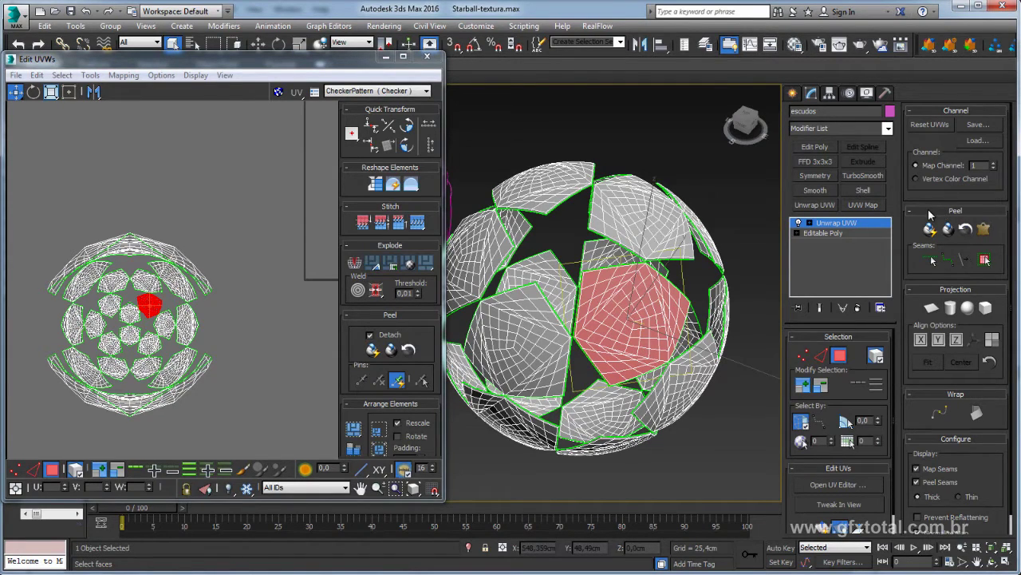
- Apply Pelt Map to the selected pentagon and run Start Pelt
left_click(985, 230)
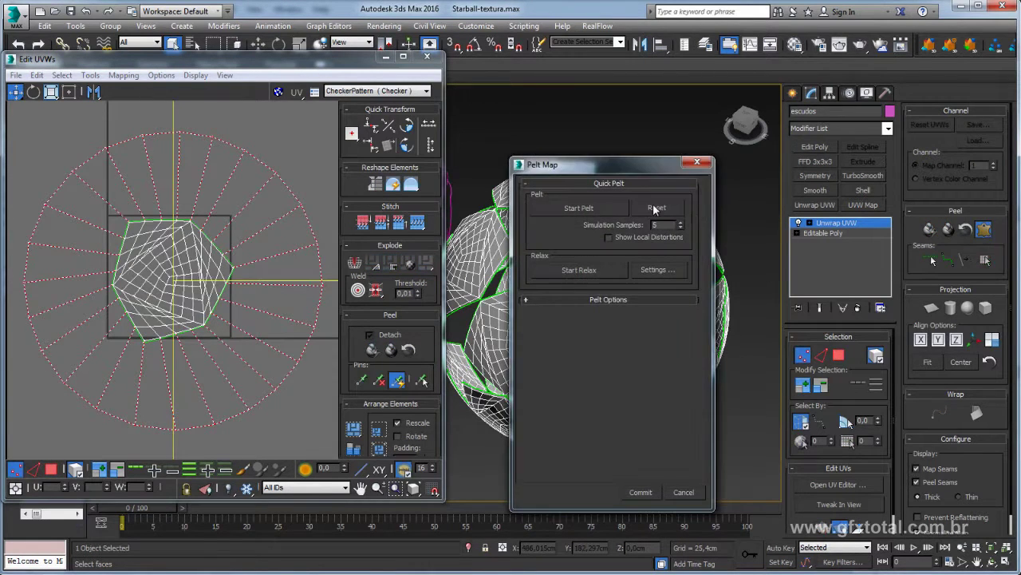
left_click(581, 208)
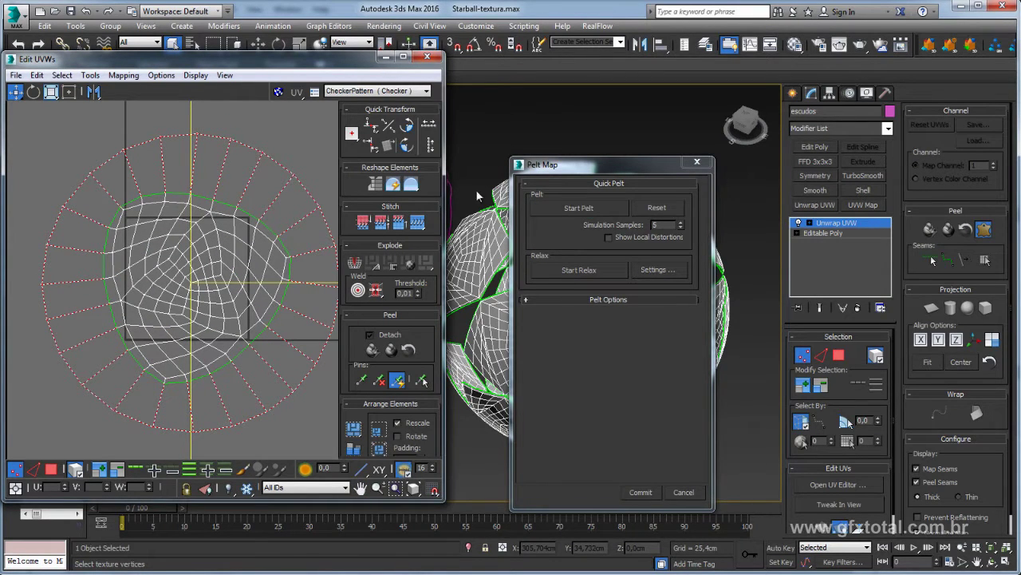
mouse_move(599, 165)
left_mouse_down()
mouse_move(775, 168)
mouse_move(666, 150)
left_mouse_up()
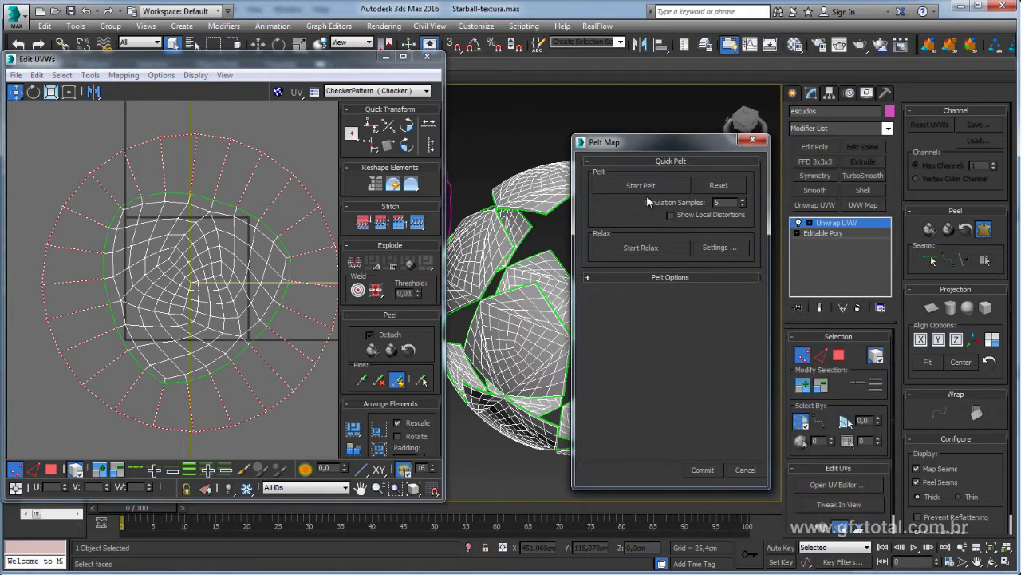
- Relax the island by Polygon Angles with 1 iteration and commit the result
left_click(721, 248)
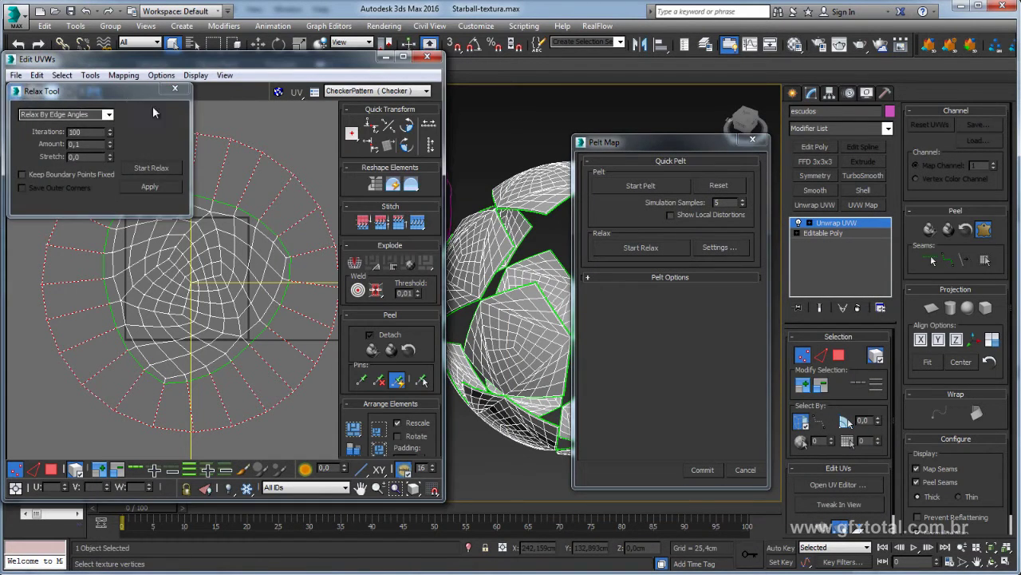
left_click_drag(126, 93, 525, 125)
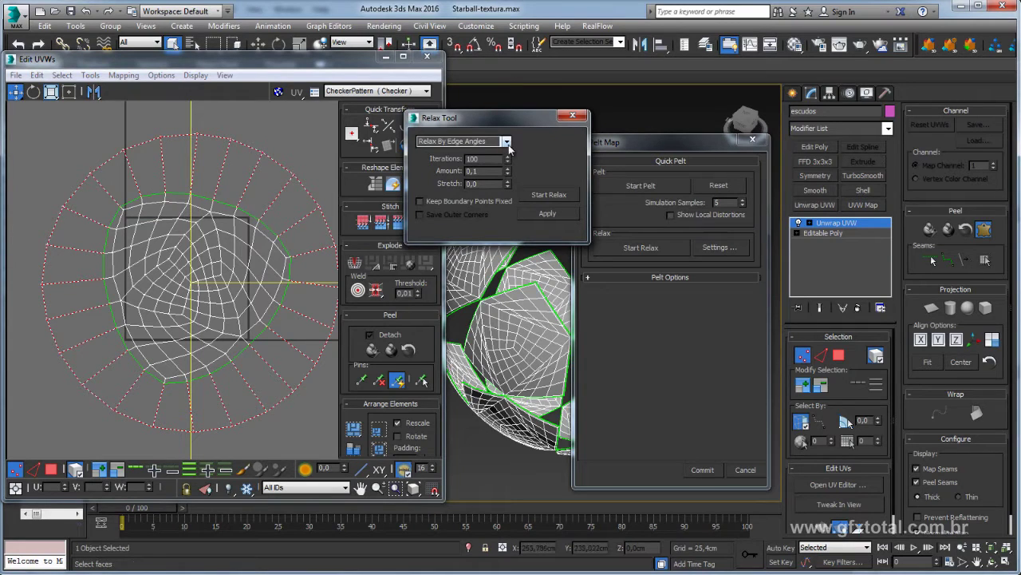
left_click(507, 142)
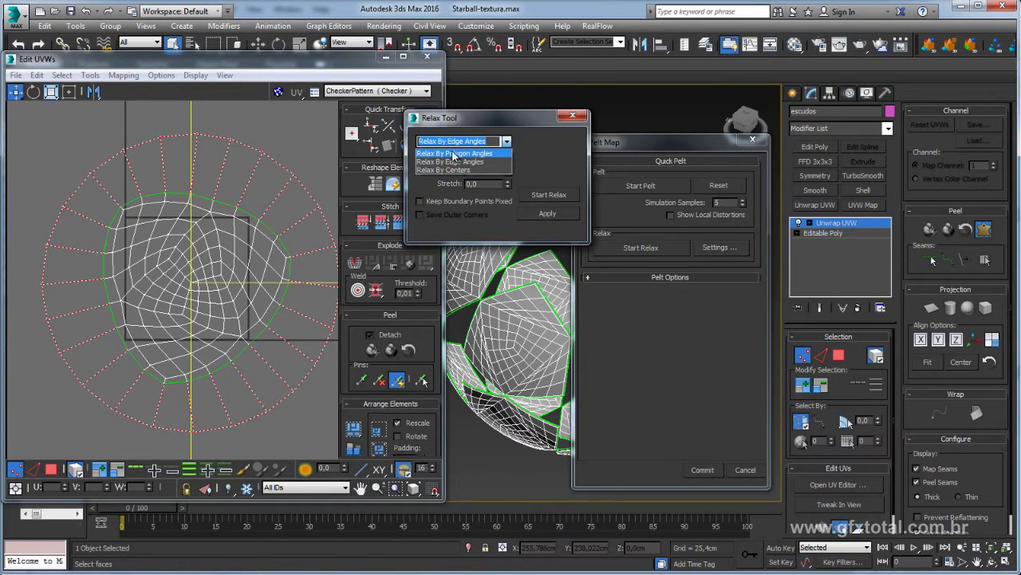
left_click(470, 154)
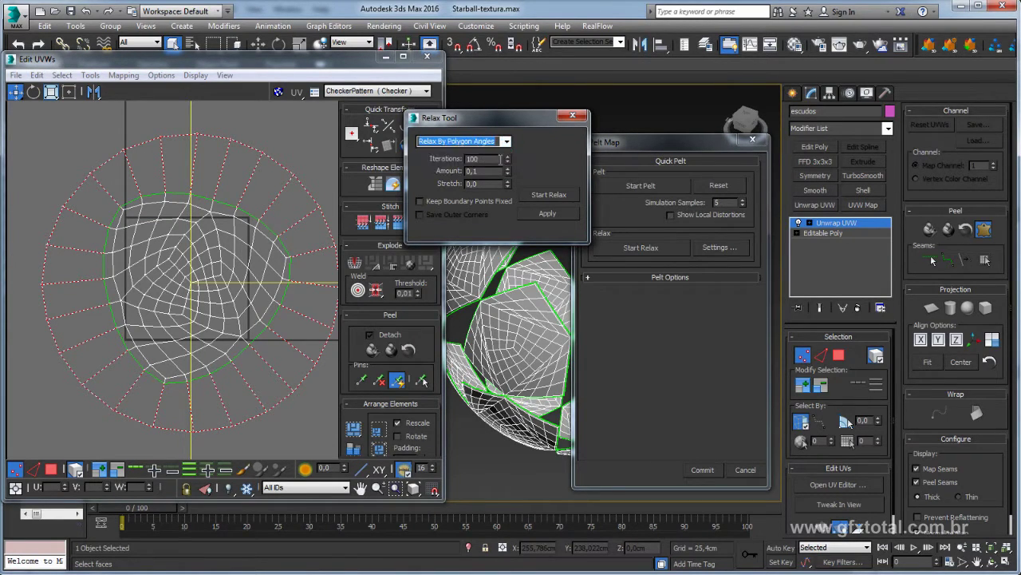
left_click_drag(500, 159, 423, 158)
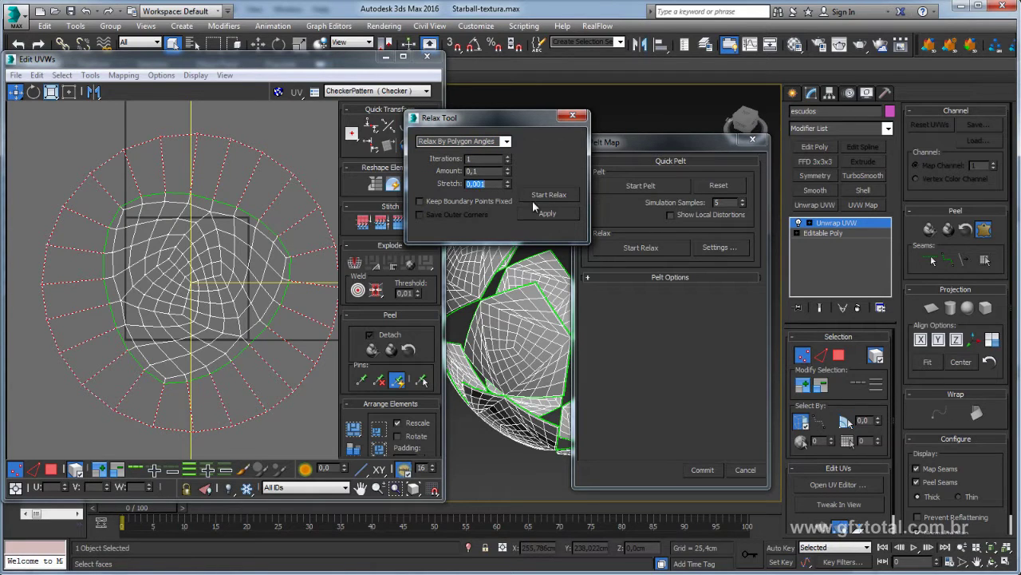
left_click_drag(499, 120, 505, 93)
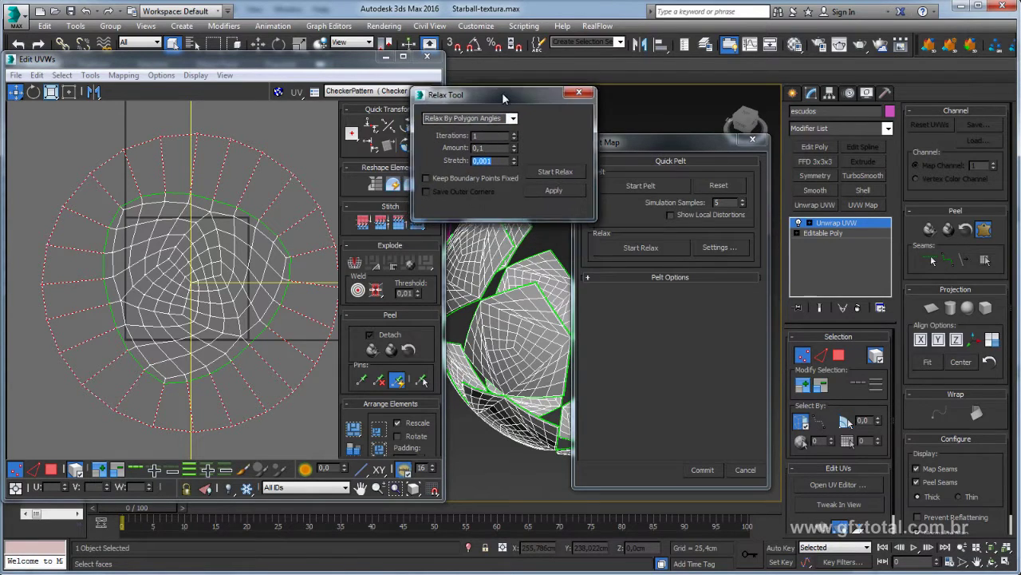
left_click(552, 170)
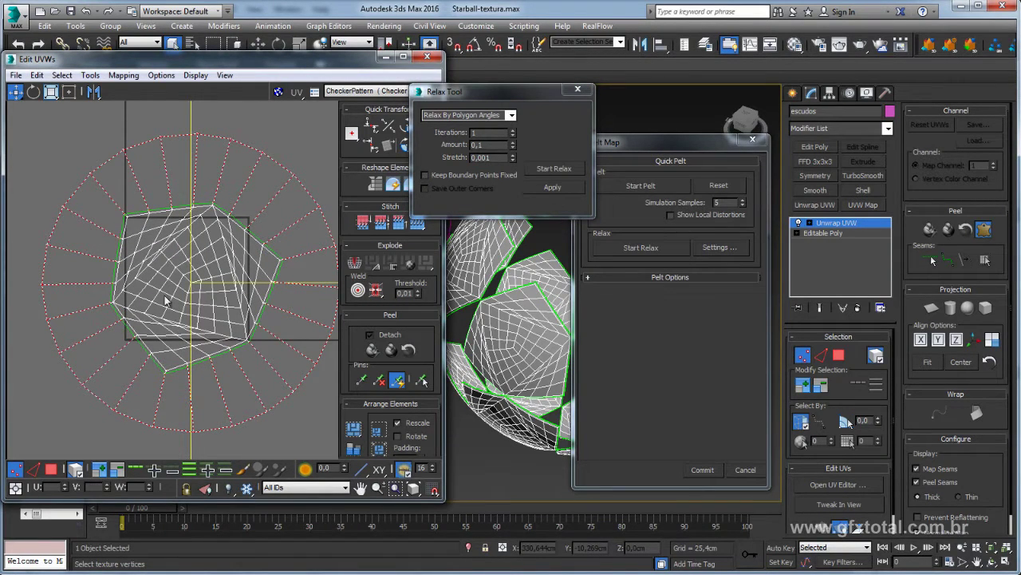
left_click(700, 469)
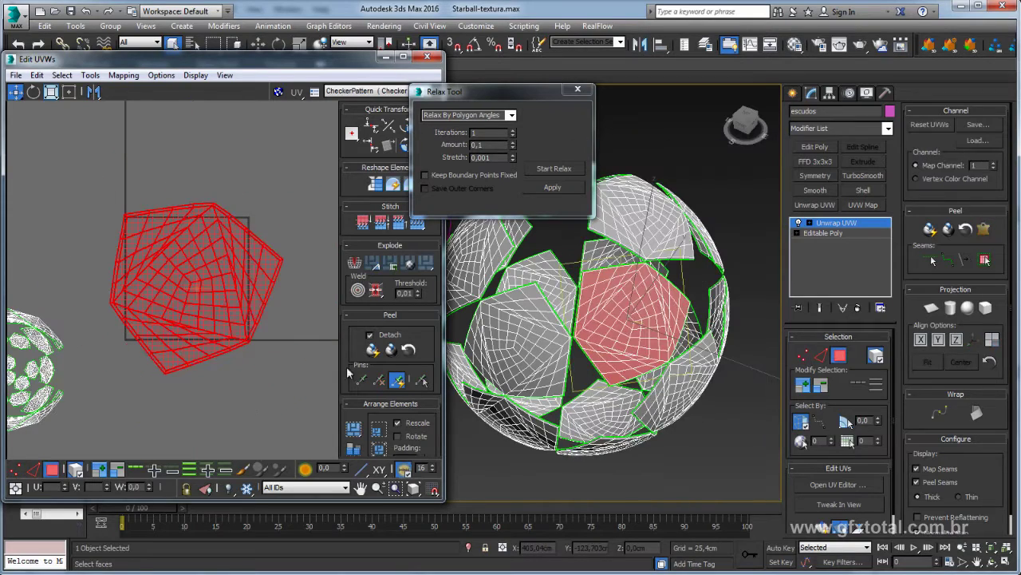
- Move the relaxed pentagon island aside from the remaining cluster
mouse_move(206, 288)
left_mouse_down()
mouse_move(245, 156)
mouse_move(207, 289)
left_mouse_up()
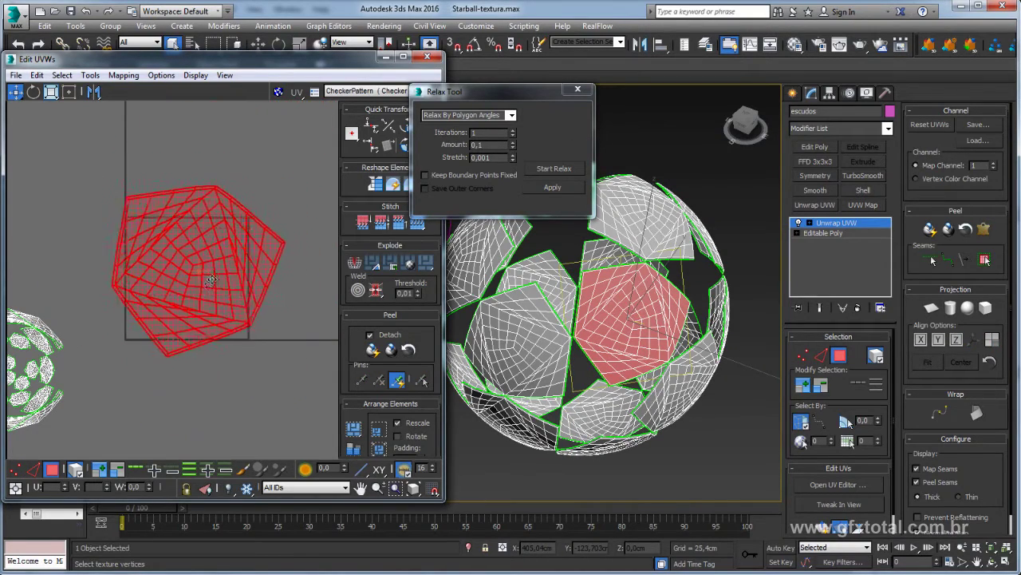
scroll(207, 289, "up", 3)
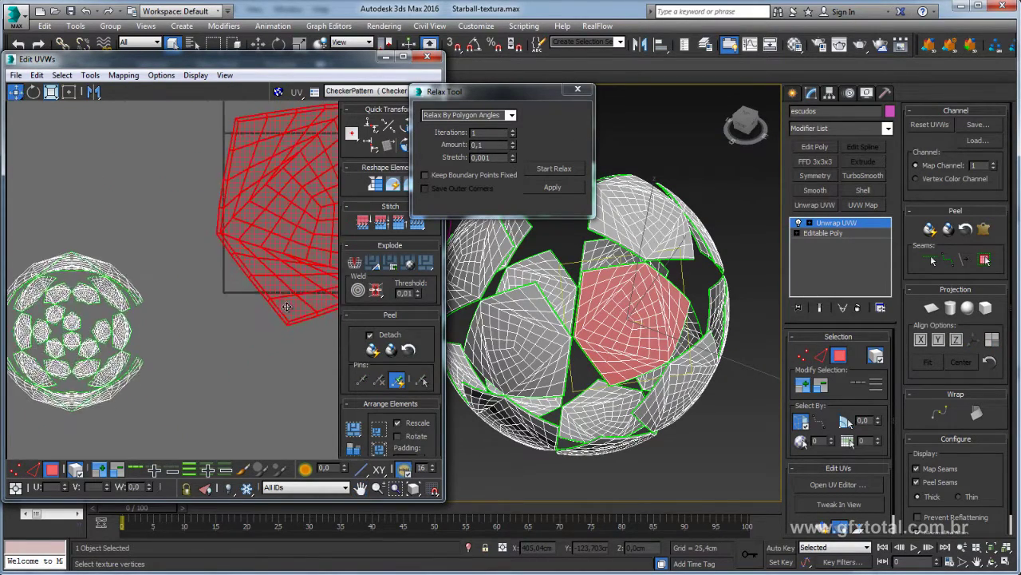
middle_click_drag(208, 290, 208, 231)
scroll(621, 359, "up", 1)
scroll(622, 359, "down", 2)
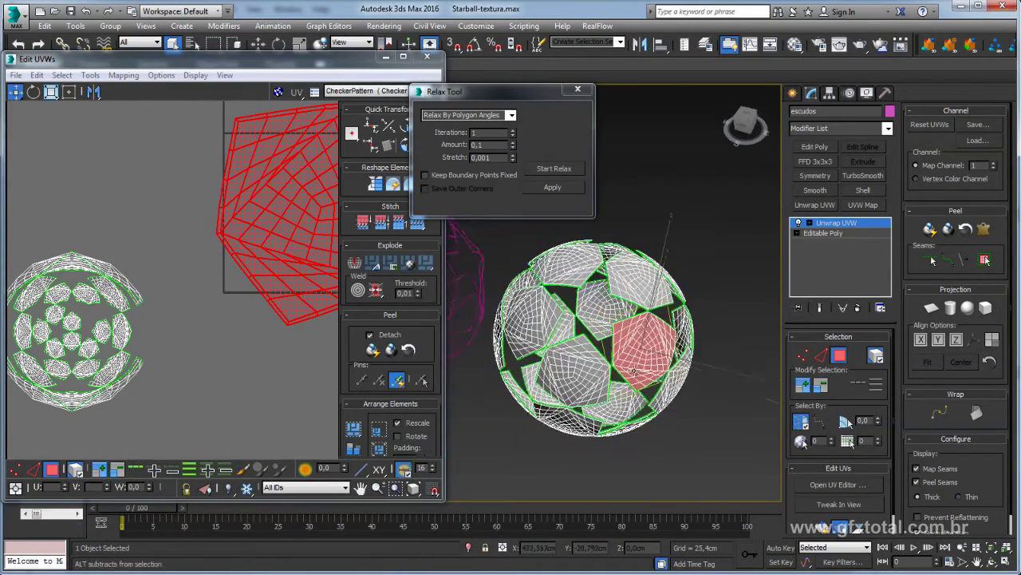
- Select a second pentagon piece, pelt it, relax it and commit
middle_click_drag(622, 359, 595, 373, "alt")
left_click(593, 375)
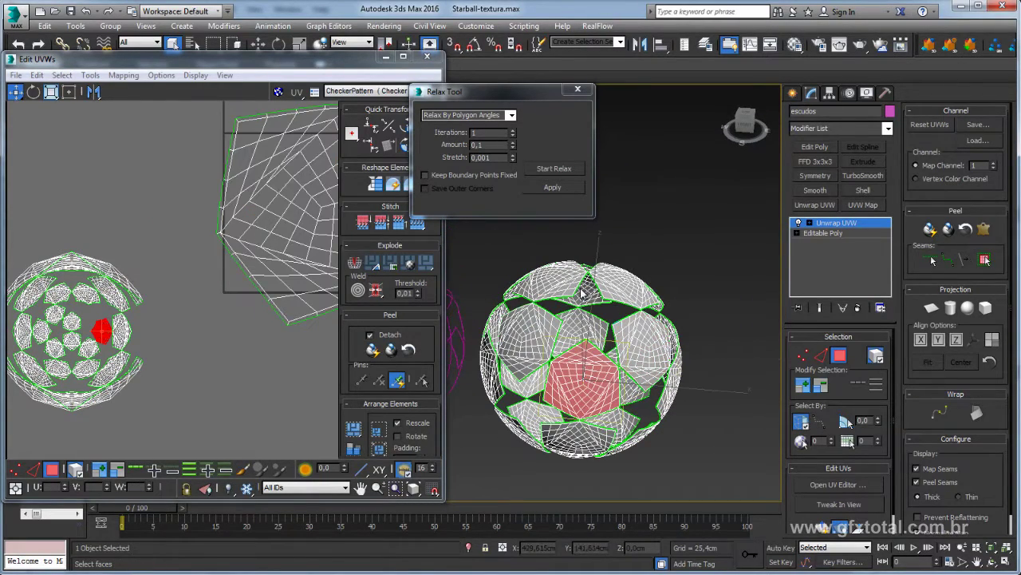
left_click(984, 229)
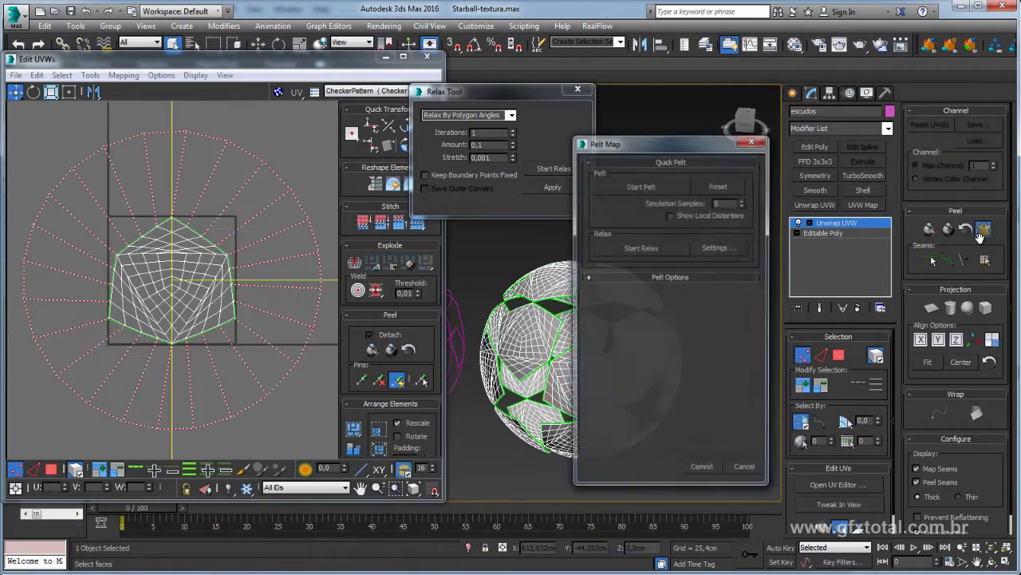
left_click_drag(665, 150, 659, 136)
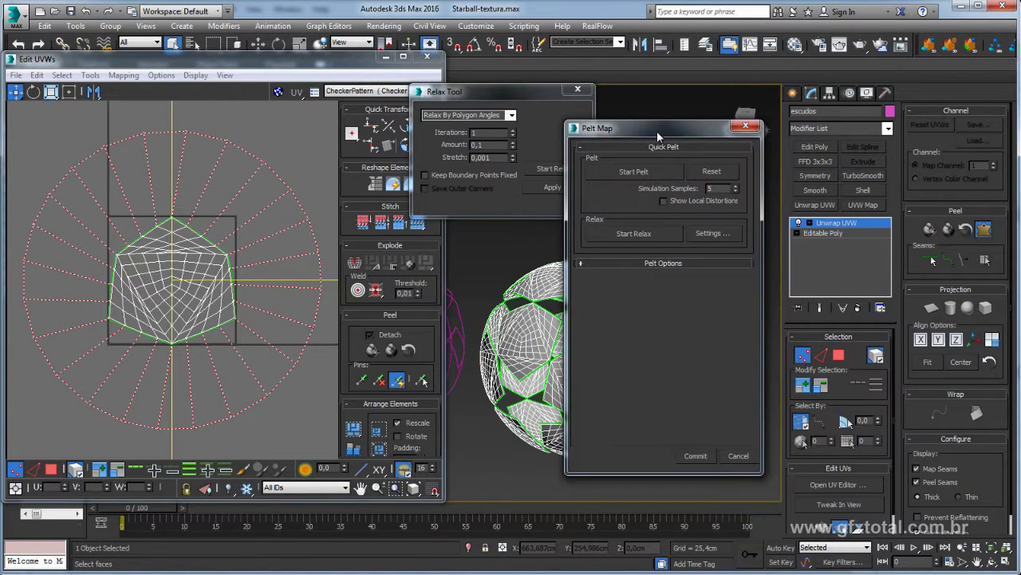
left_click(634, 173)
left_click(638, 234)
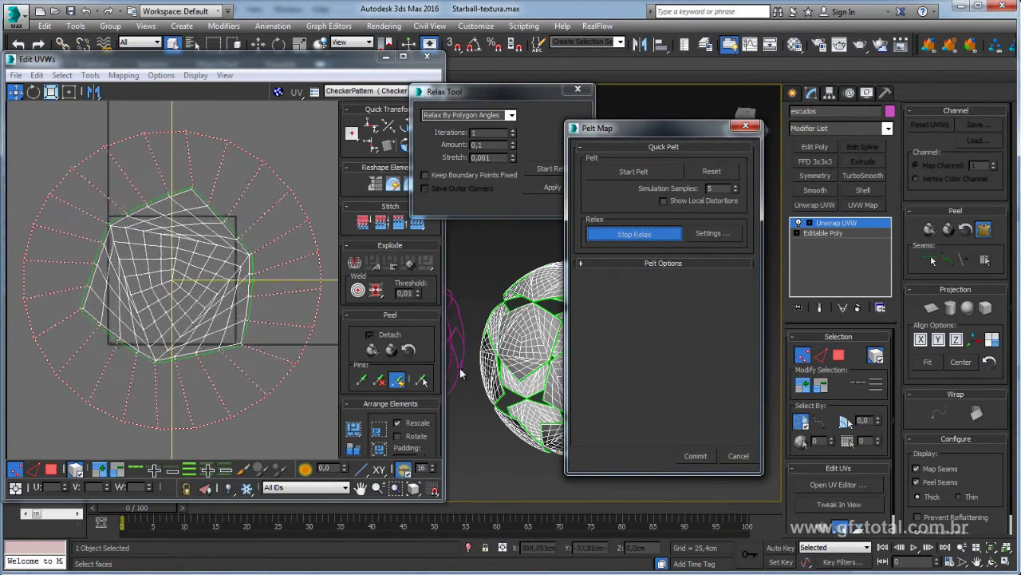
left_click(695, 455)
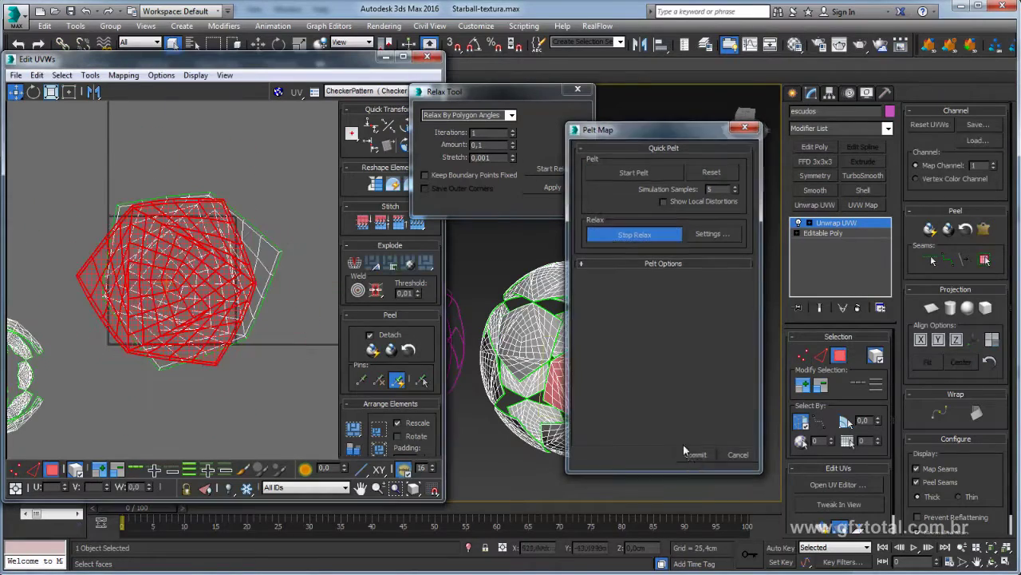
- Run the Relax Tool twice more on the new island until its shape settles
middle_click_drag(239, 314, 360, 298)
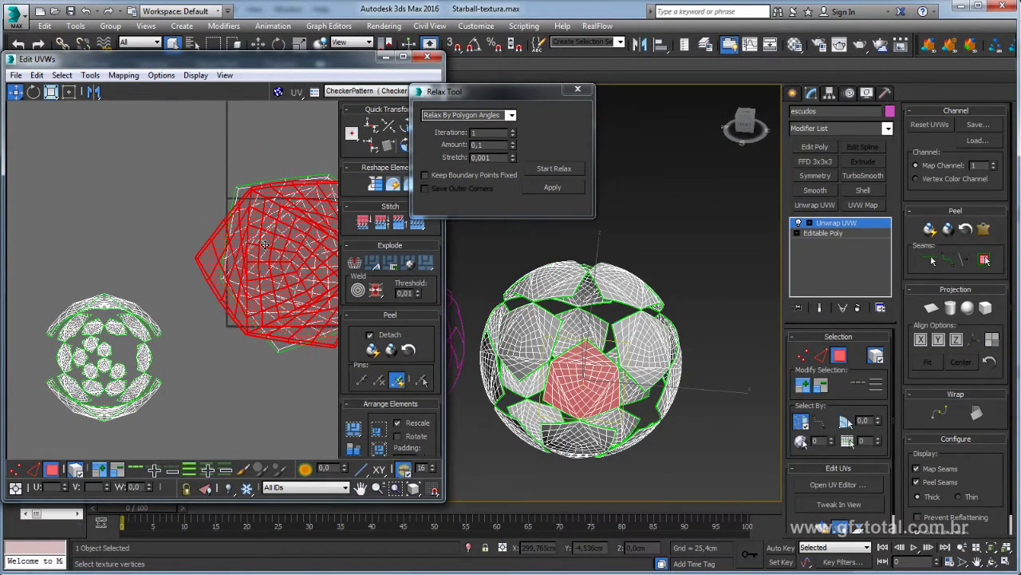
middle_click_drag(265, 245, 172, 272)
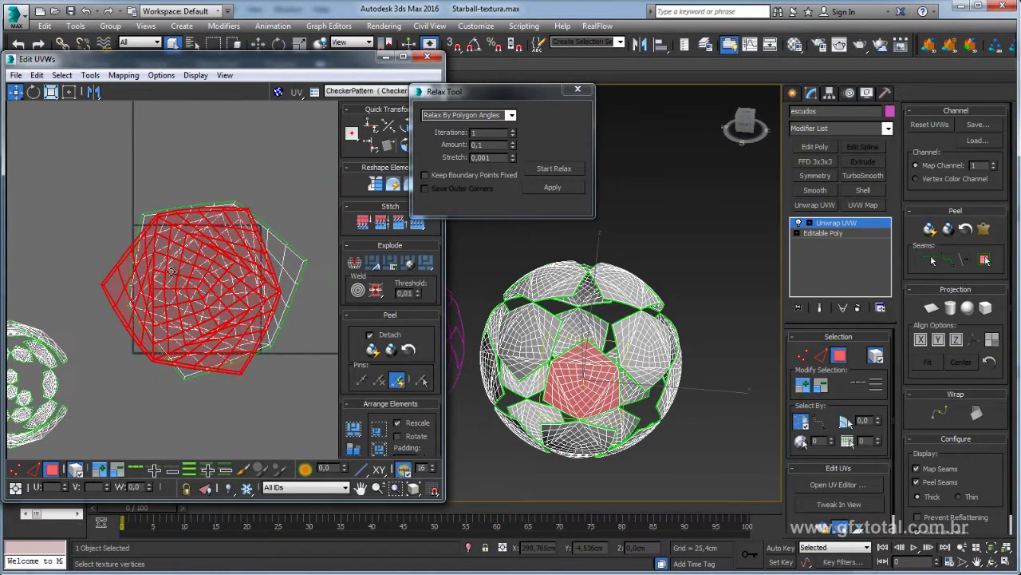
left_click(571, 171)
left_click(557, 170)
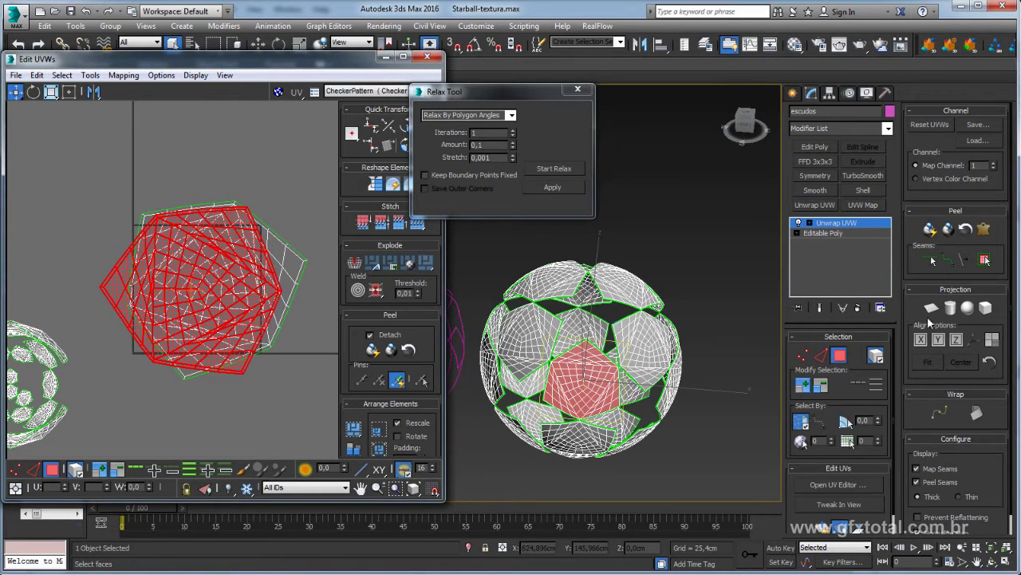
middle_click_drag(303, 263, 339, 260)
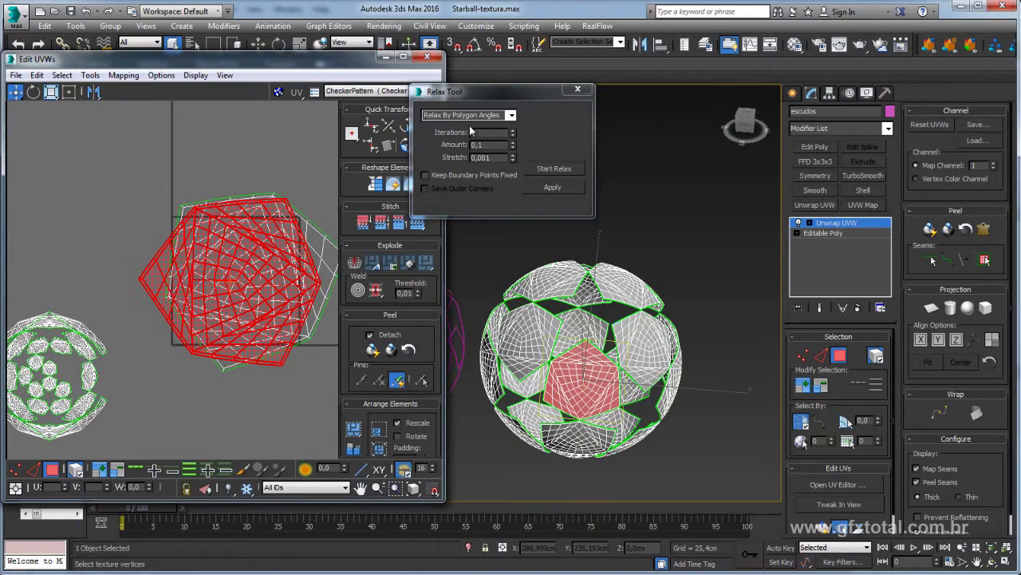
left_click_drag(489, 106, 460, 139)
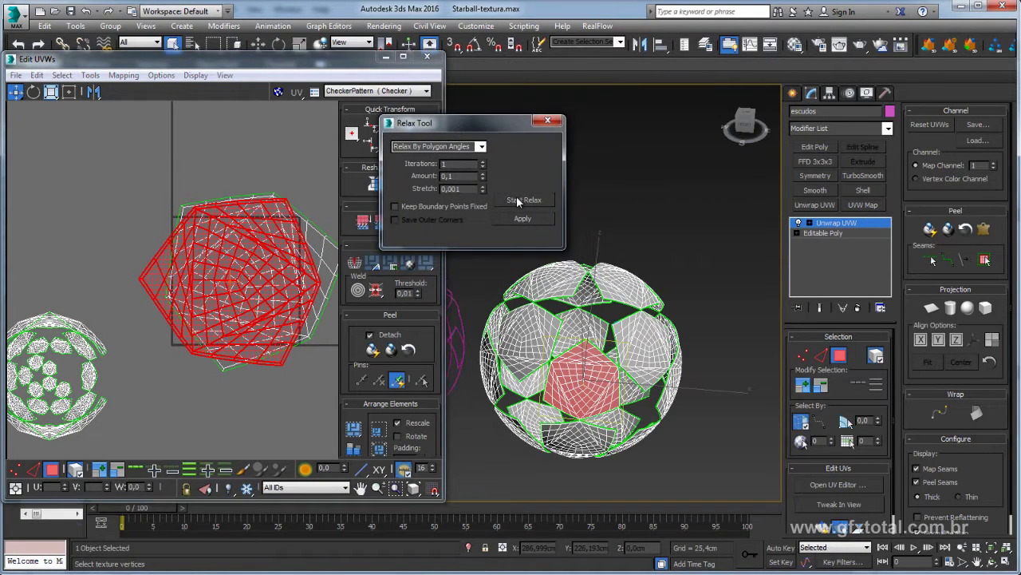
left_click(520, 200)
left_click(520, 201)
left_click_drag(496, 121, 472, 99)
middle_click_drag(213, 215, 300, 168)
- Select the next shield piece, pelt it, relax it by polygon angles and commit
left_click(177, 328)
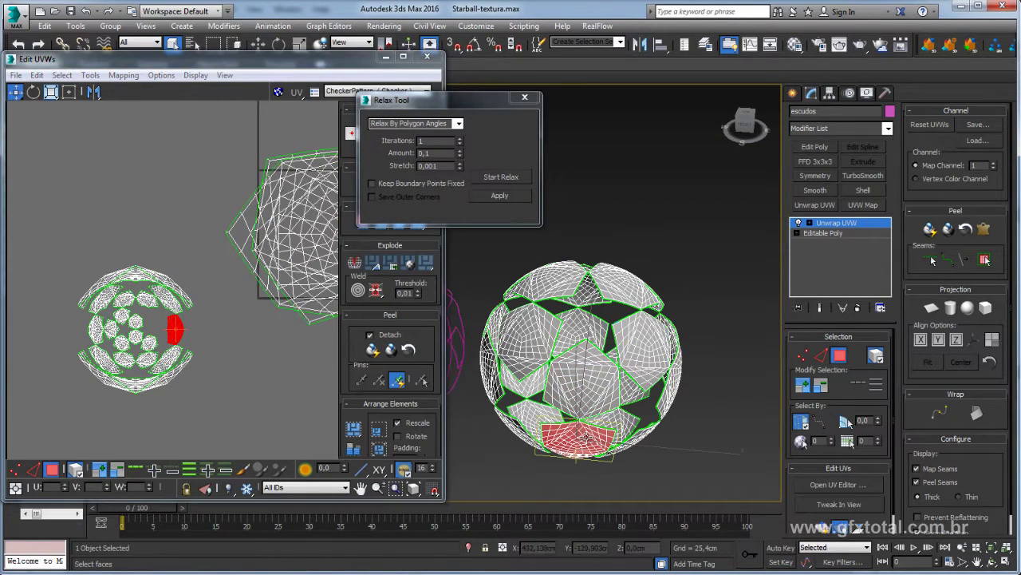
middle_click_drag(196, 383, 228, 328)
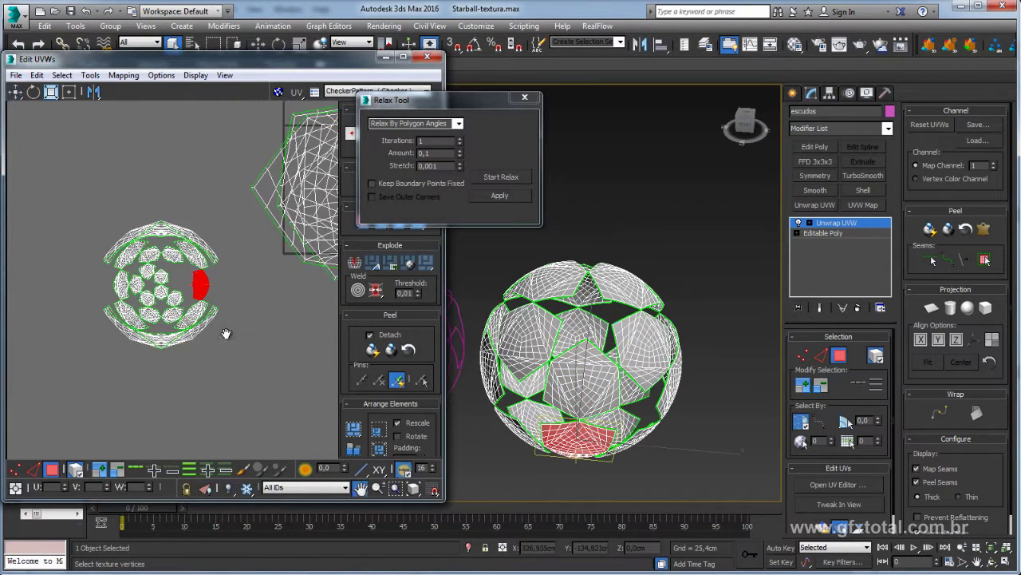
left_click(984, 230)
left_click(634, 171)
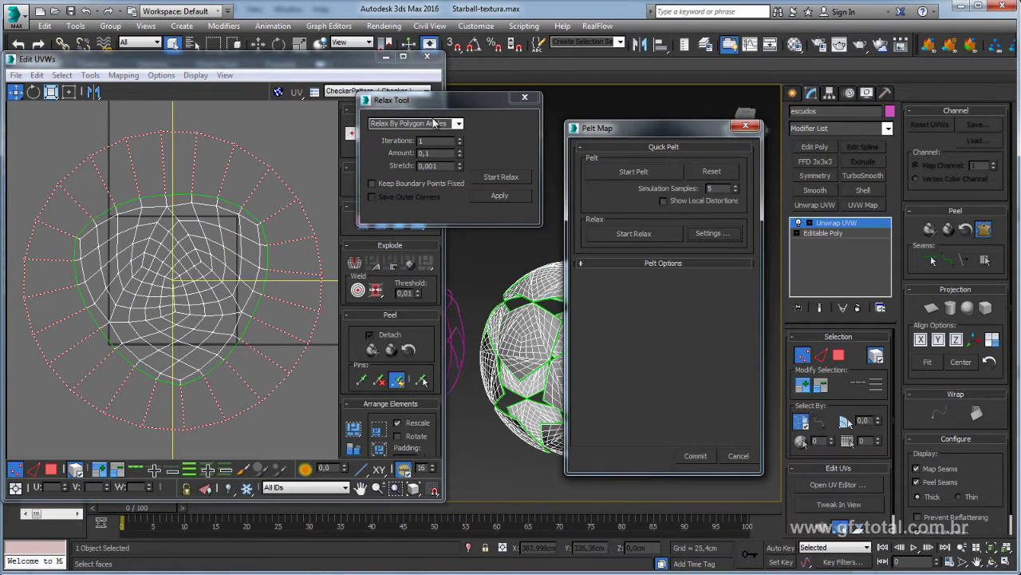
left_click(382, 102)
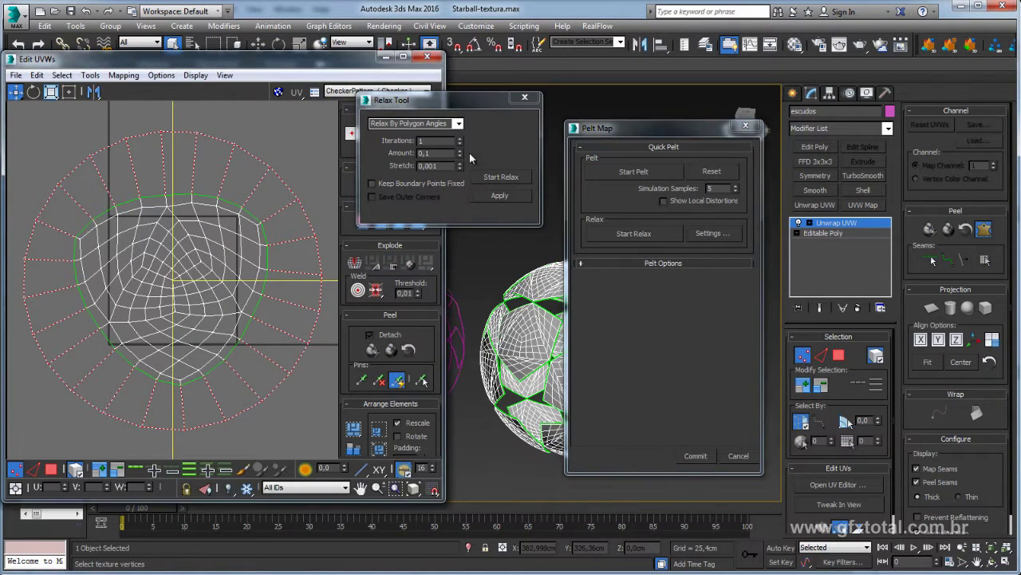
left_click(640, 234)
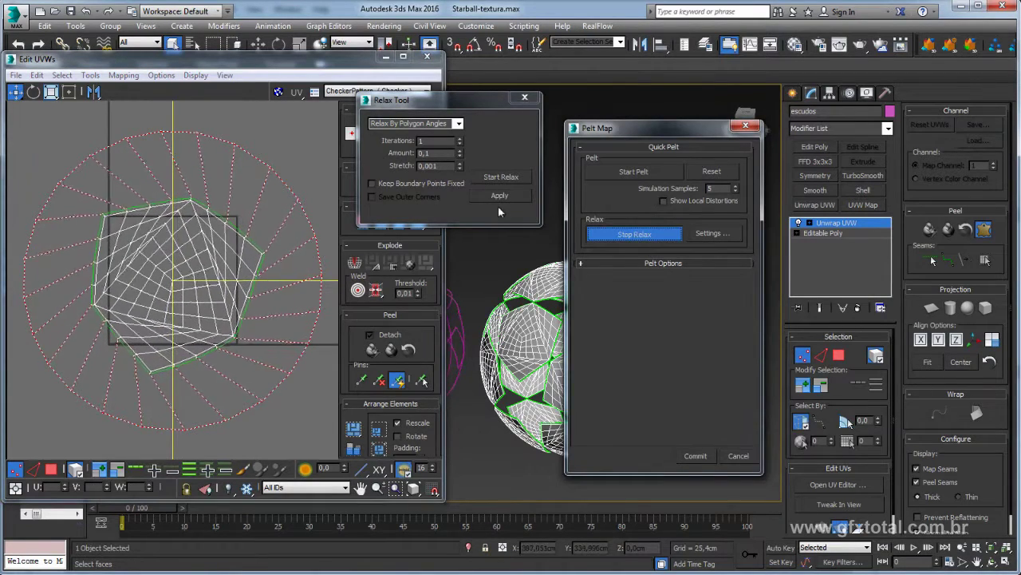
left_click(502, 176)
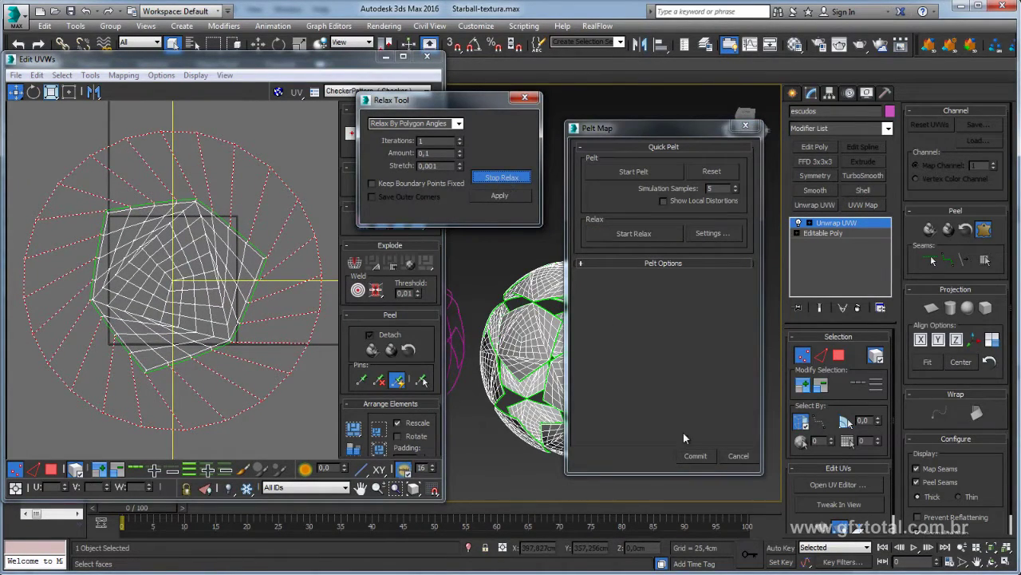
left_click(694, 455)
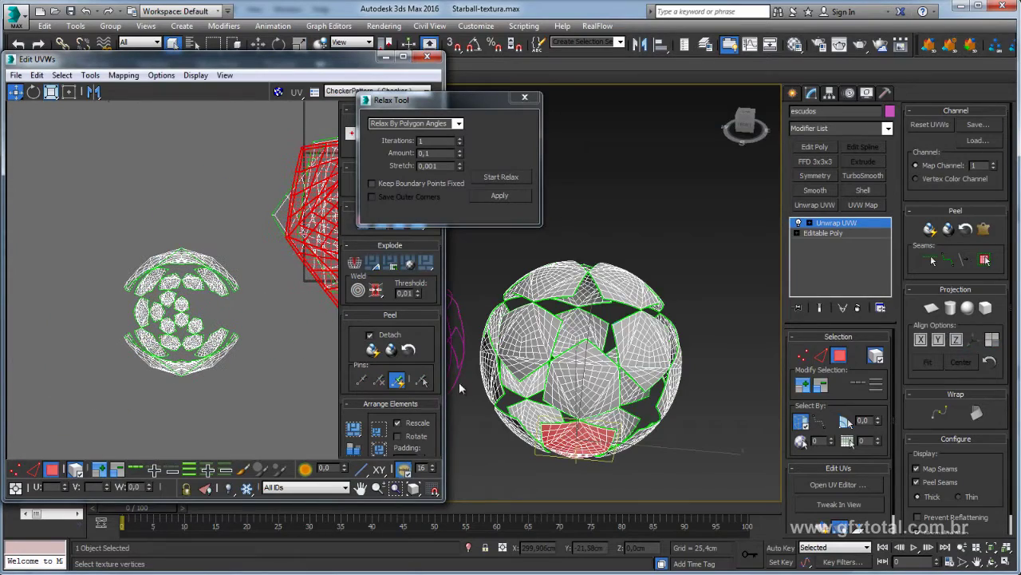
middle_click_drag(526, 423, 884, 383, "alt")
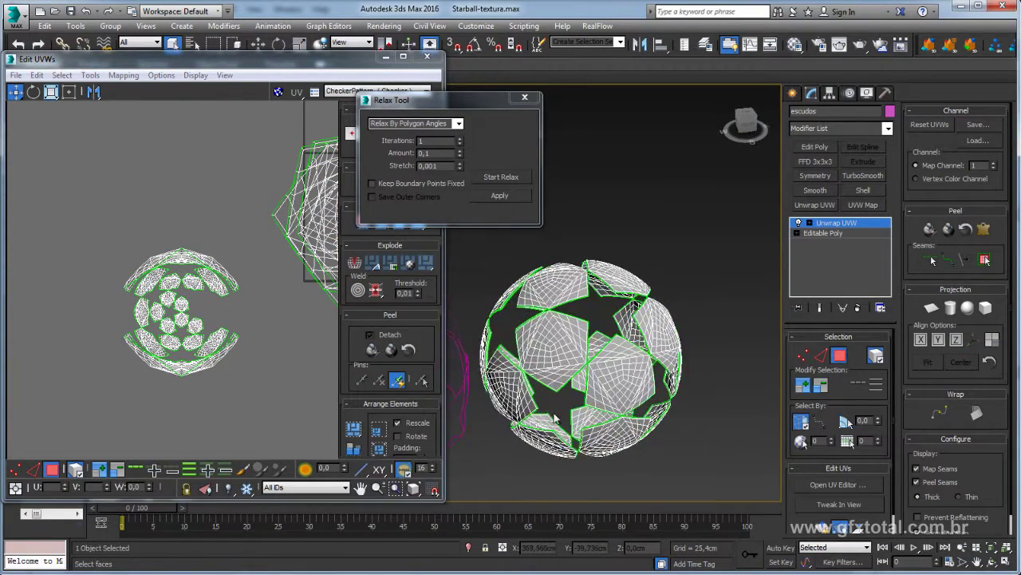
- Pelt, relax and commit the next selected piece of the ball
left_click(529, 424)
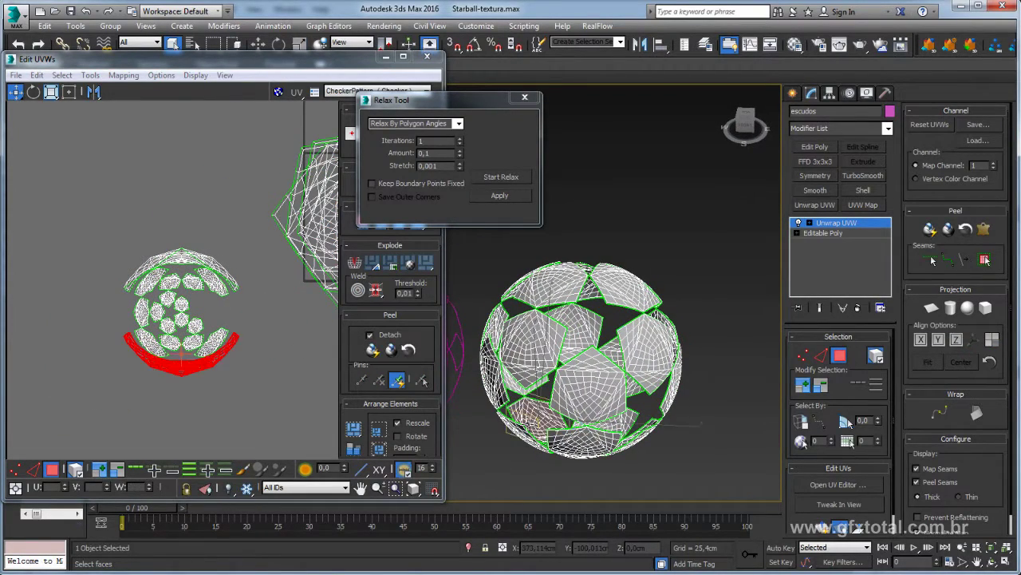
left_click(983, 230)
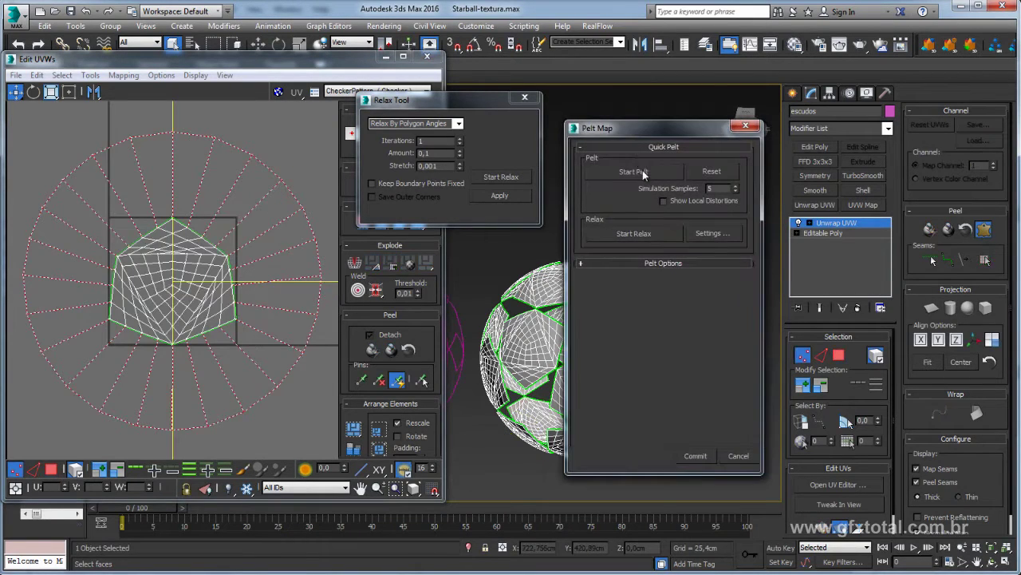
left_click(634, 171)
left_click(501, 176)
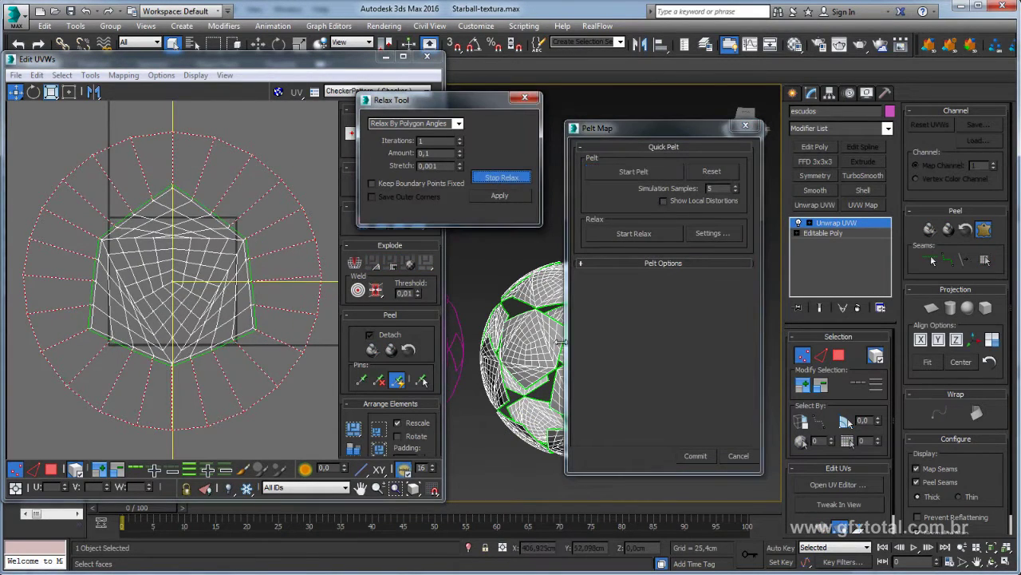
left_click(702, 456)
middle_click_drag(253, 364, 373, 289)
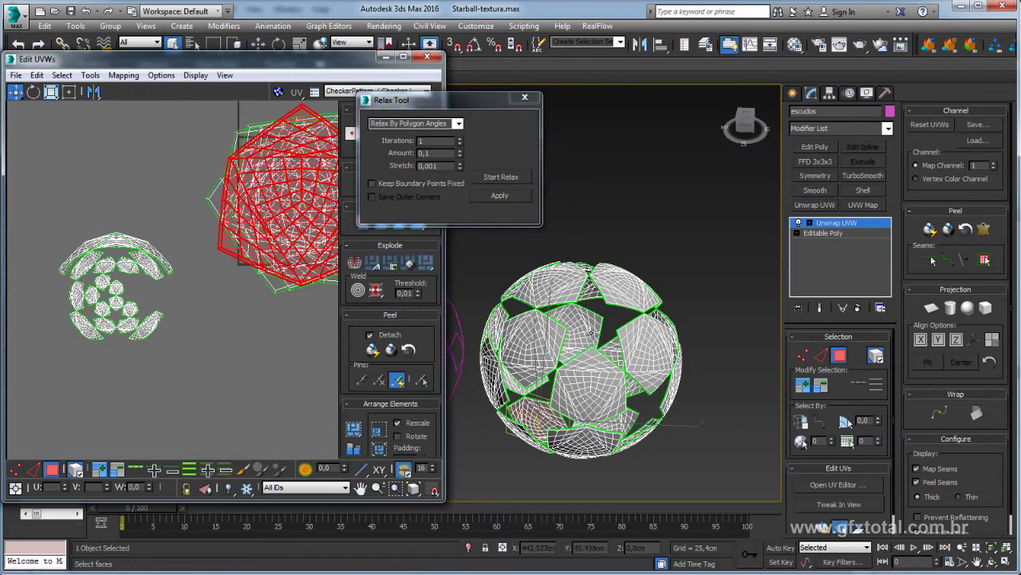
- Select another pentagon, pelt and commit it, then relax and commit again
left_click(587, 328)
left_click(983, 229)
left_click(634, 172)
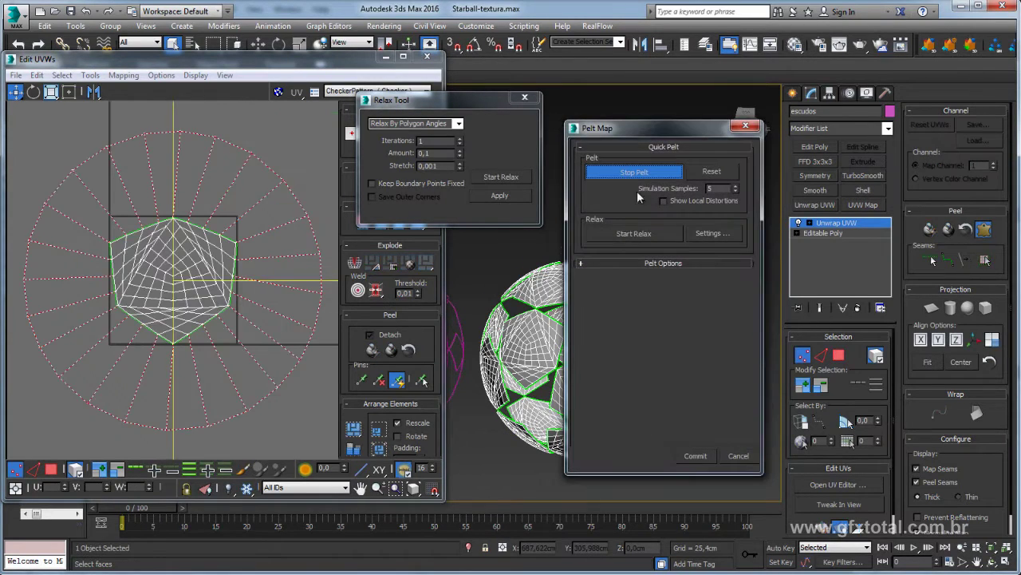
left_click(638, 172)
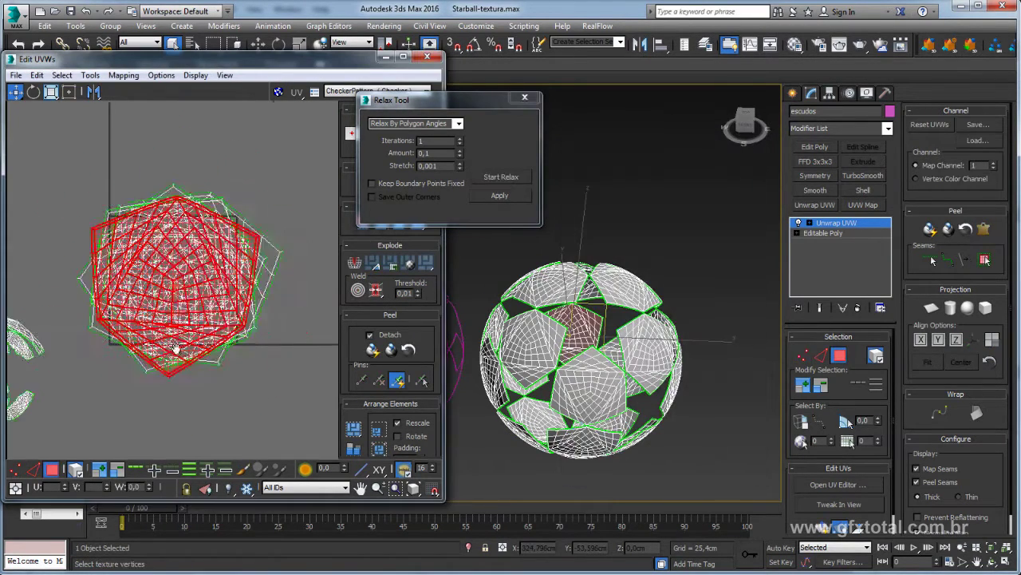
left_click(695, 455)
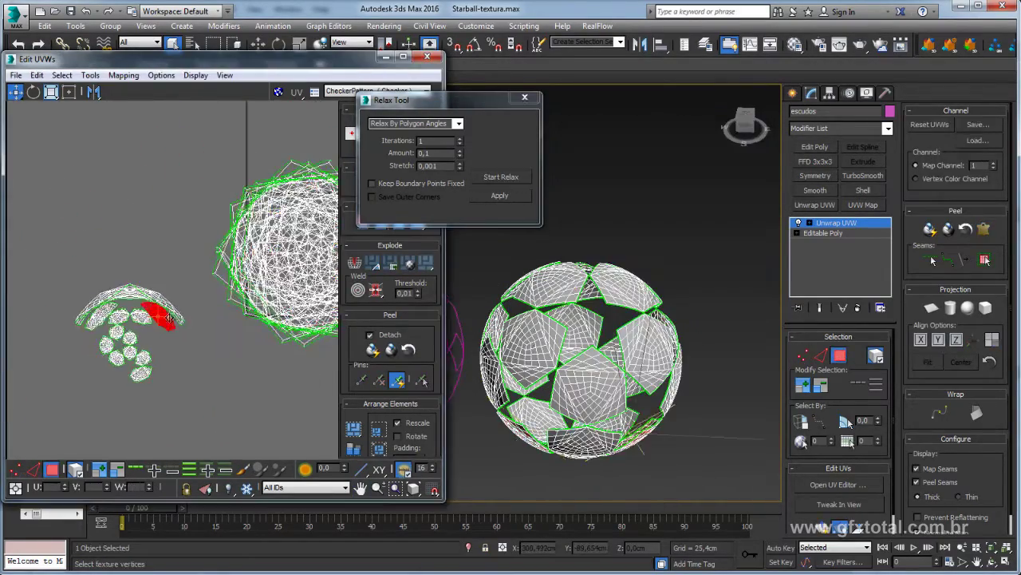
left_click(501, 177)
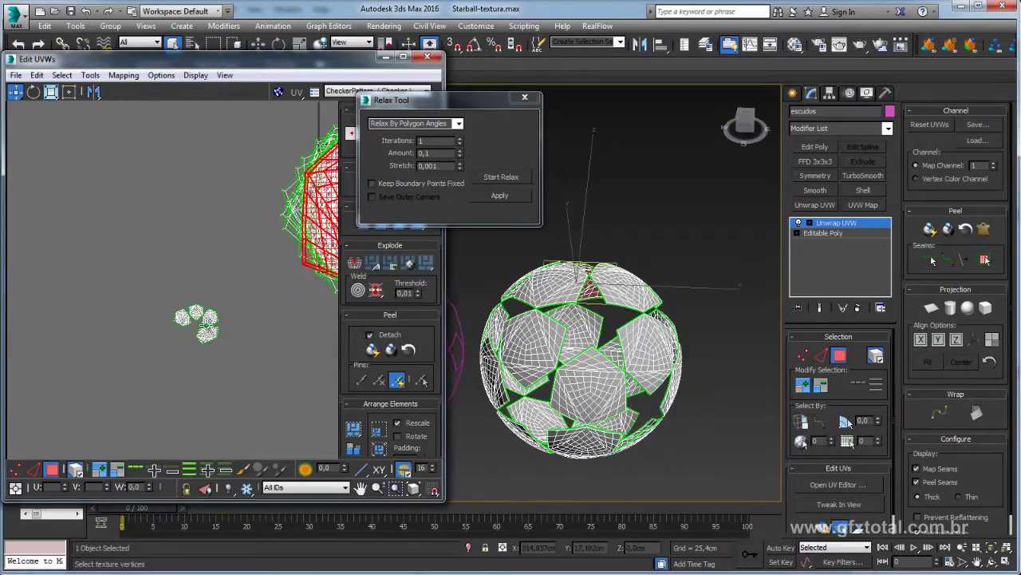
left_click(696, 455)
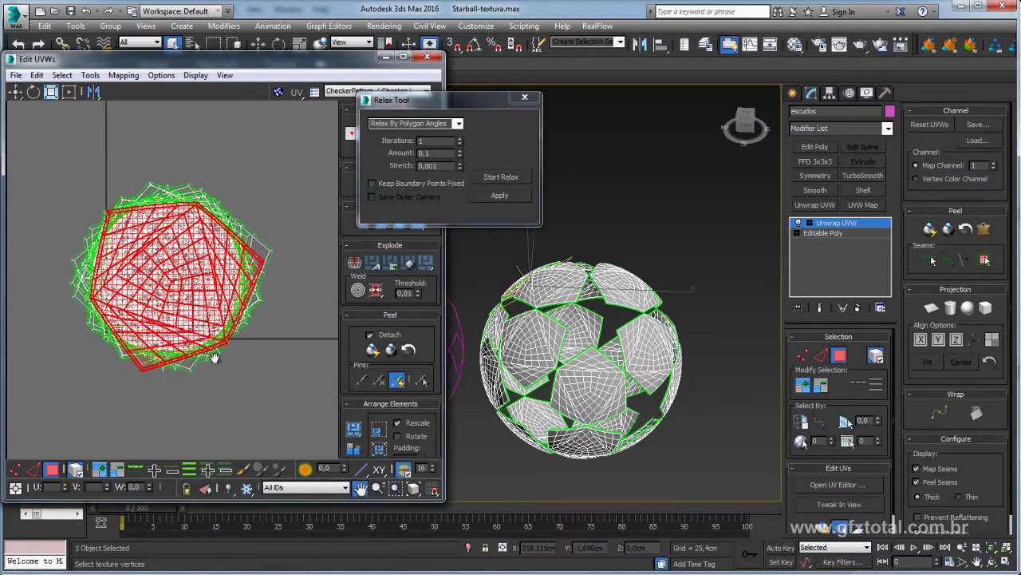
- Recentre the UV view on the island and close the Relax Tool window
scroll(263, 345, "down", 2)
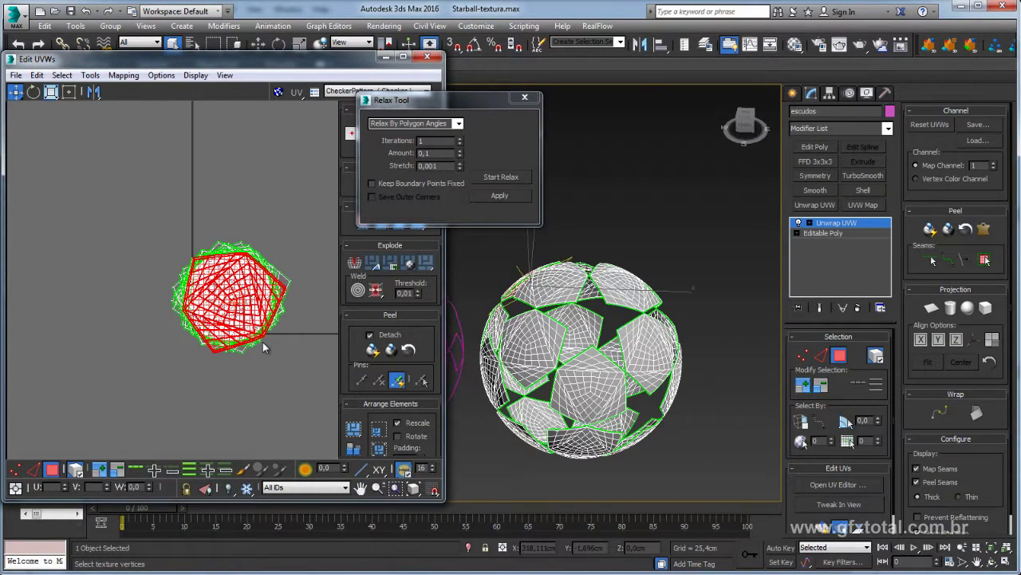
middle_click_drag(289, 328, 245, 290)
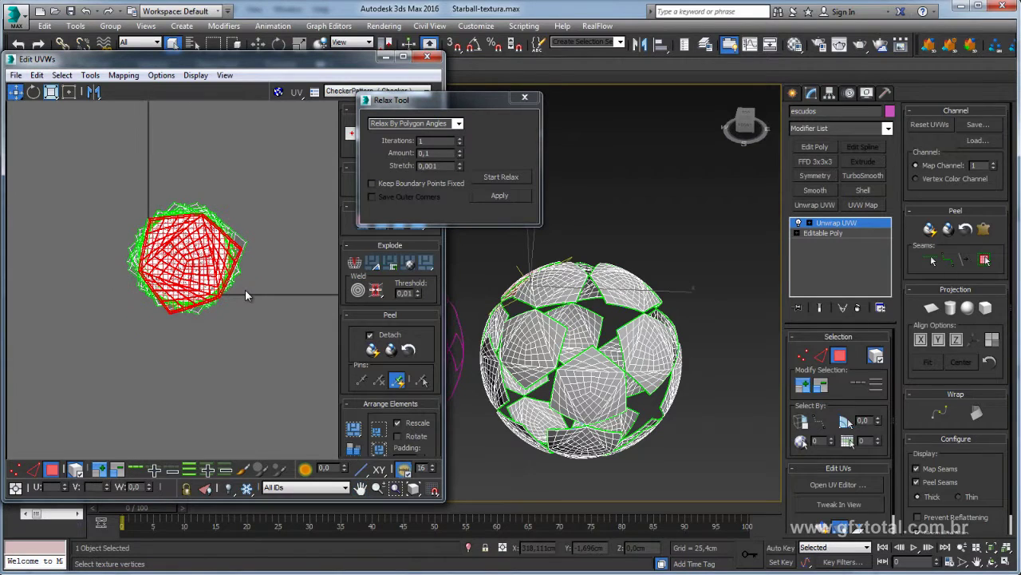
scroll(239, 307, "up", 2)
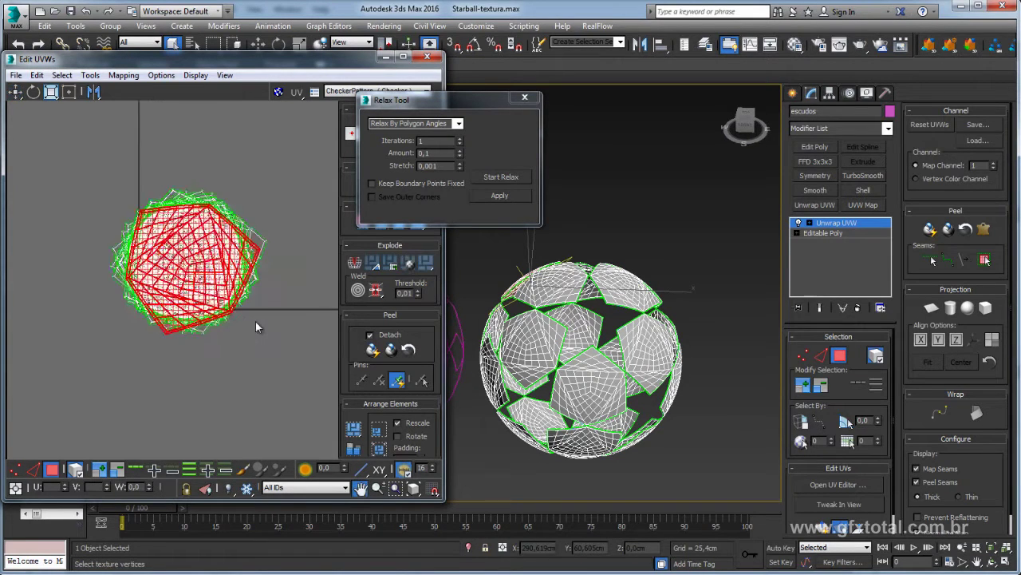
scroll(215, 271, "up", 2)
left_click_drag(474, 121, 301, 191)
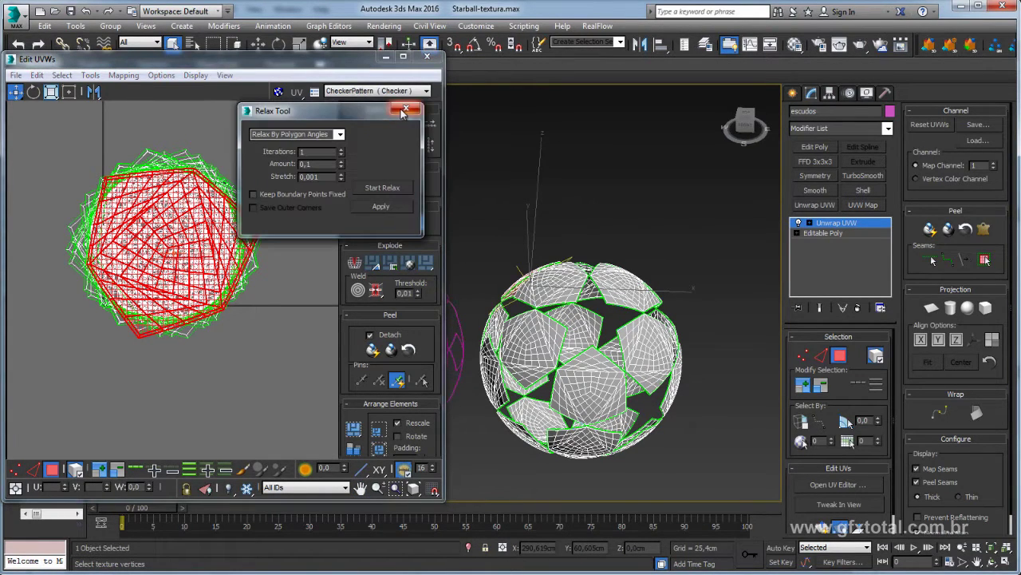
scroll(240, 264, "down", 1)
middle_click_drag(94, 394, 174, 394)
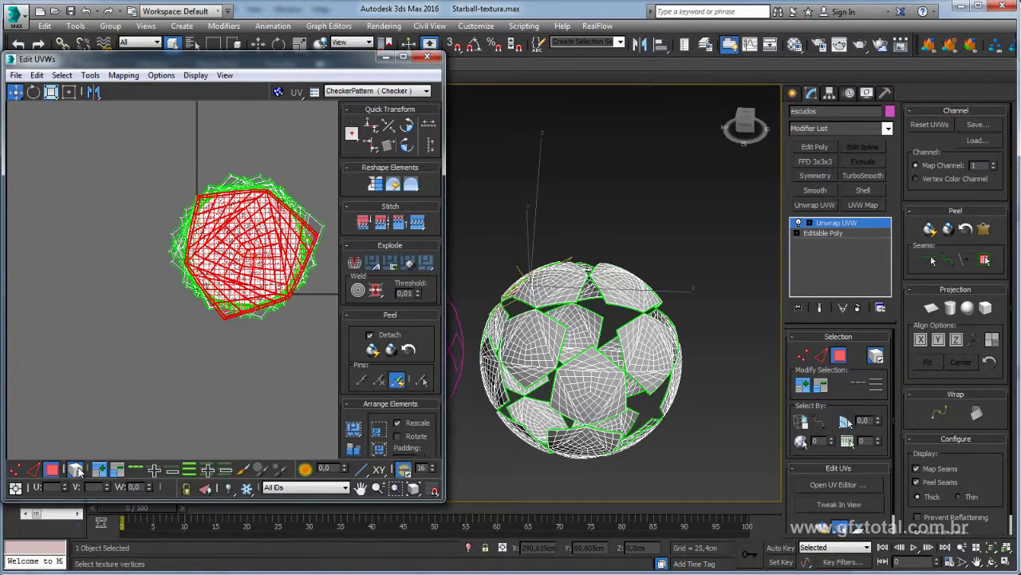
- Select all the UV islands and drag the stack up and left of the 0–1 tile
left_click_drag(283, 319, 140, 359)
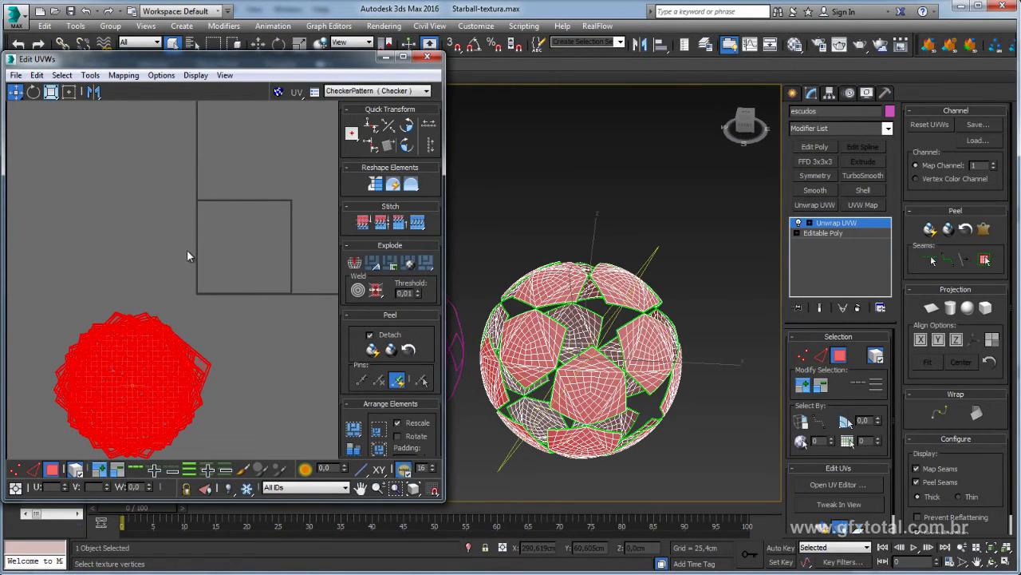
left_click_drag(144, 348, 100, 204)
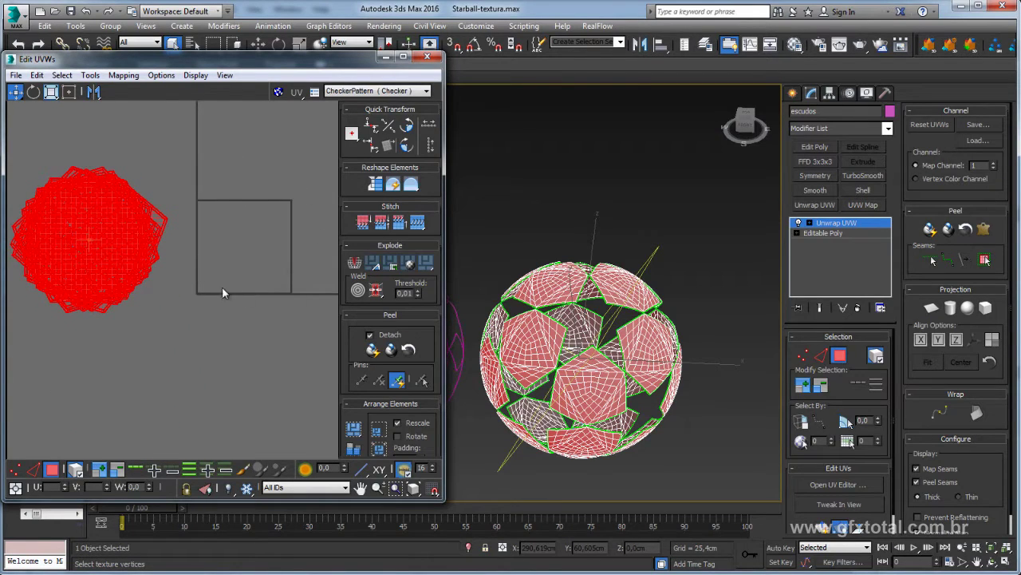
middle_click_drag(215, 277, 237, 274)
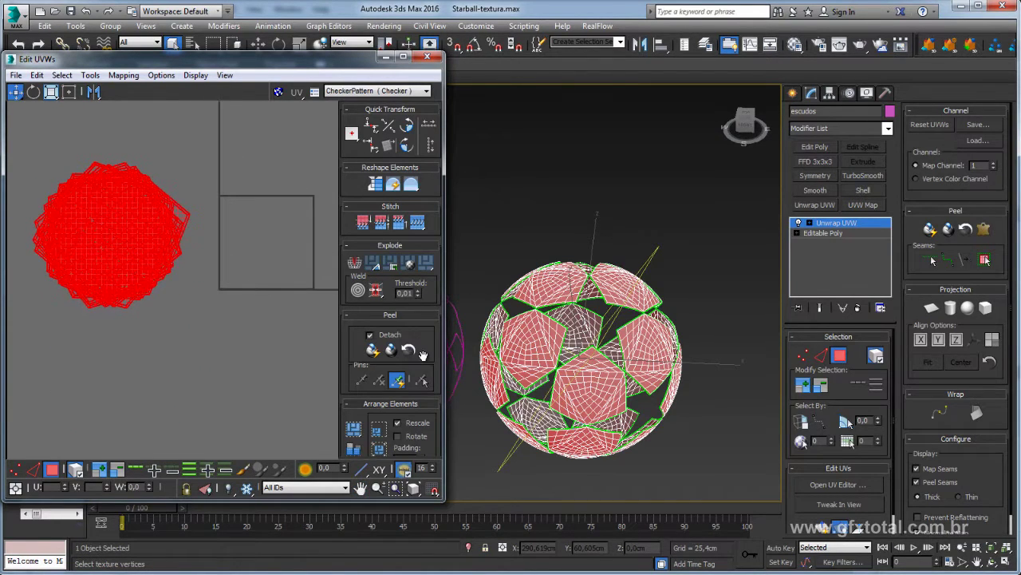
scroll(376, 270, "down", 2)
scroll(377, 270, "down", 1)
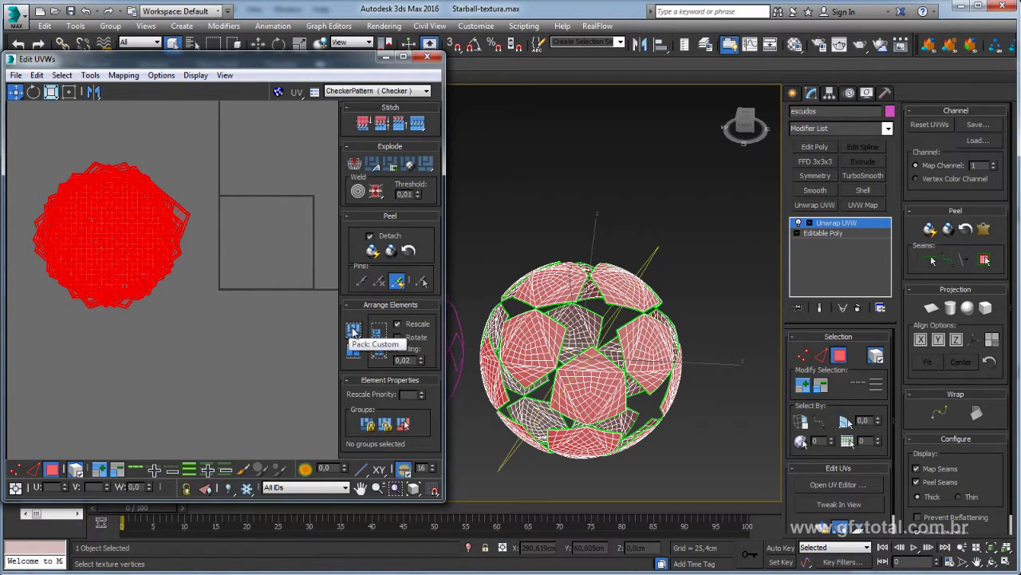
- Run Pack Normalize to pack the islands inside the texture tile
left_click(353, 331)
scroll(239, 288, "up", 2)
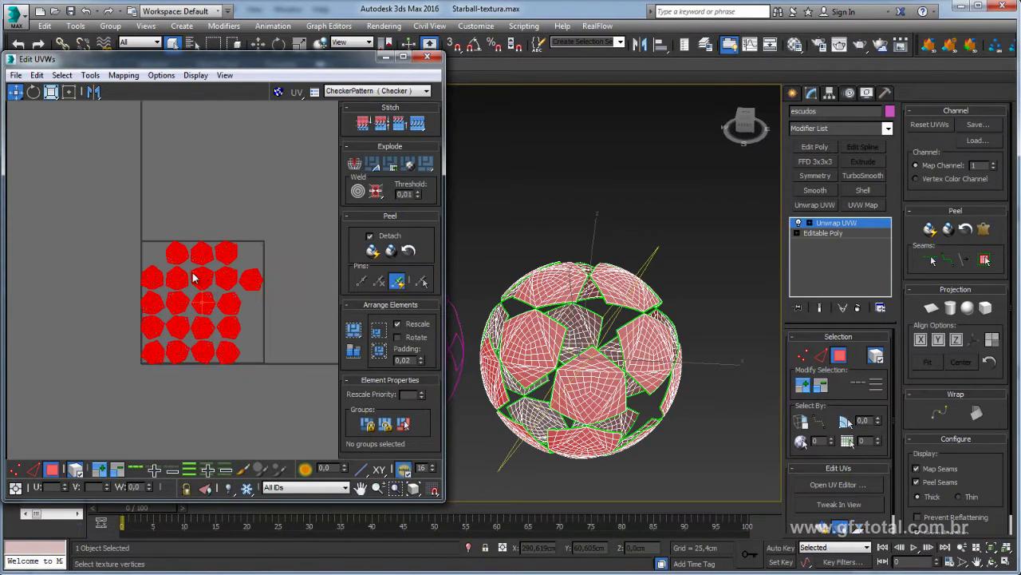
scroll(193, 277, "up", 1)
scroll(196, 276, "up", 1)
scroll(219, 240, "up", 2)
scroll(240, 205, "up", 1)
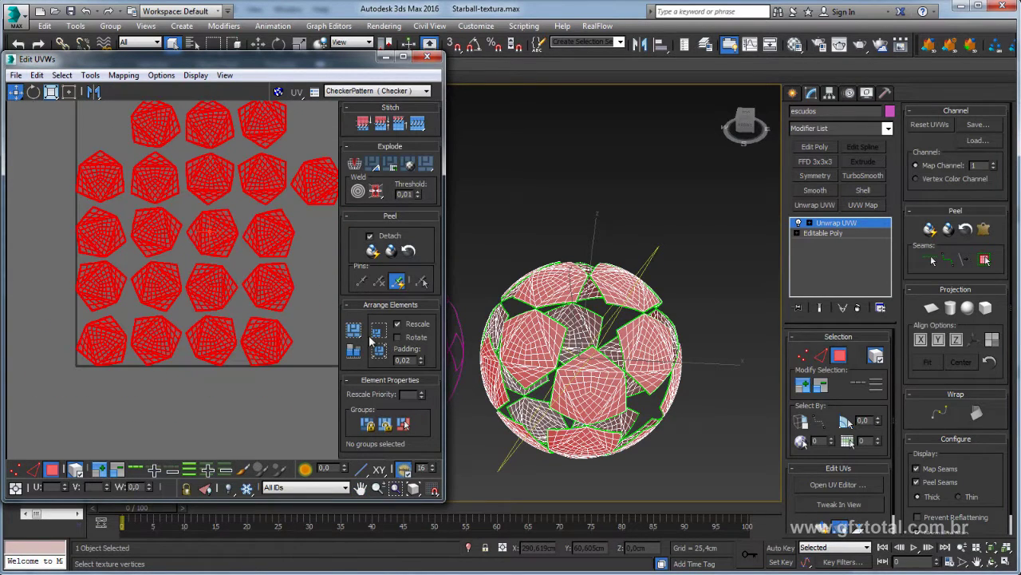
middle_click_drag(289, 324, 285, 345)
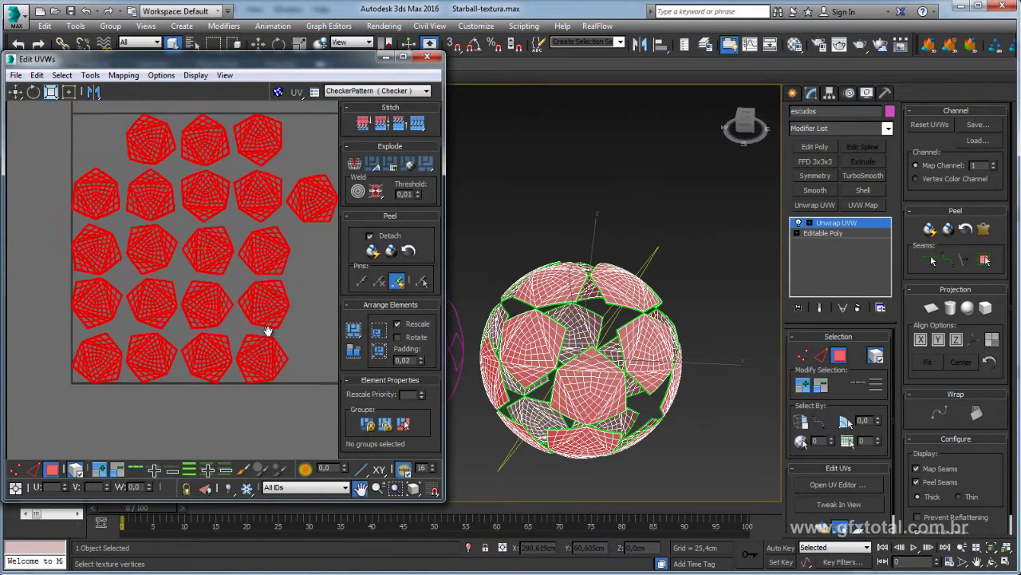
- Enable Rotate and repack the islands into a neat four-by-five grid
left_click(397, 337)
left_click(379, 350)
mouse_move(236, 335)
middle_mouse_down()
mouse_move(204, 331)
mouse_move(237, 335)
middle_mouse_up()
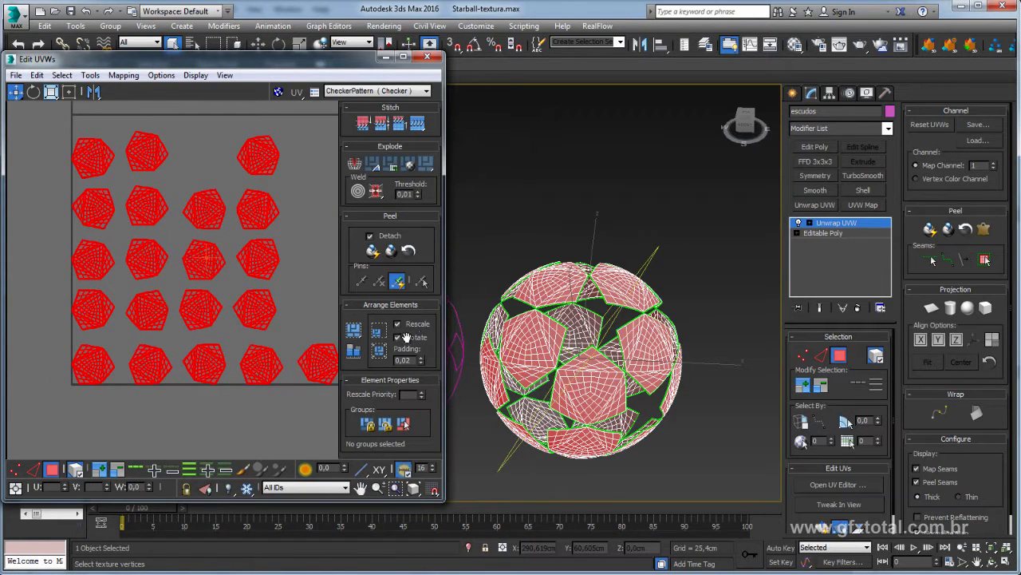
left_click(379, 351)
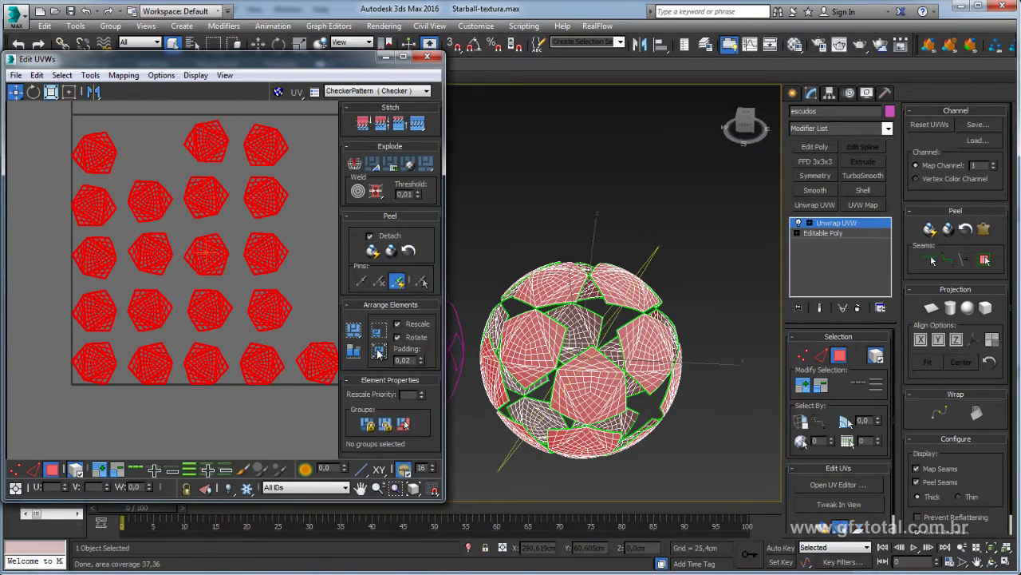
middle_click_drag(242, 284, 237, 308)
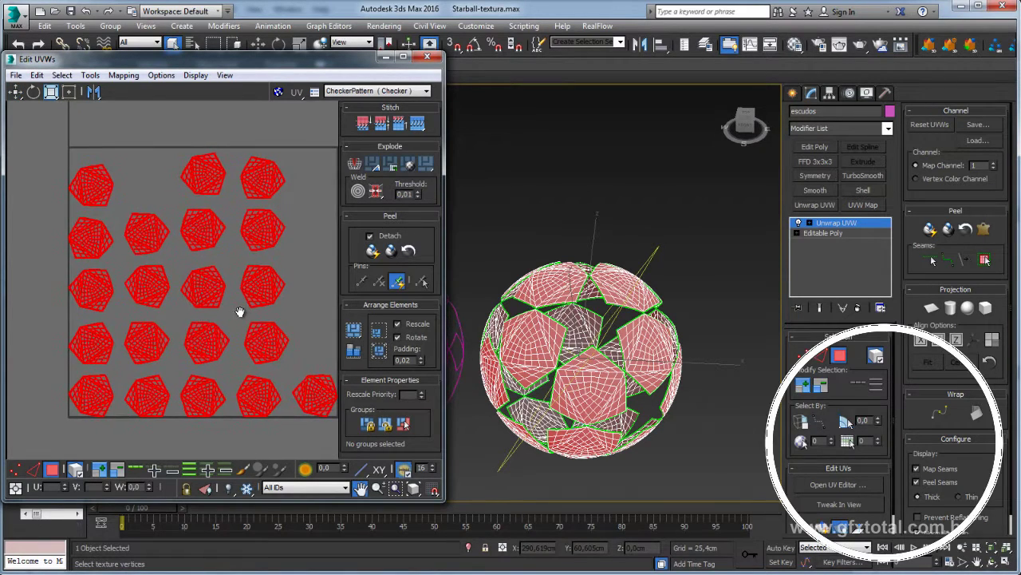
left_click_drag(236, 310, 255, 304)
left_click(356, 328)
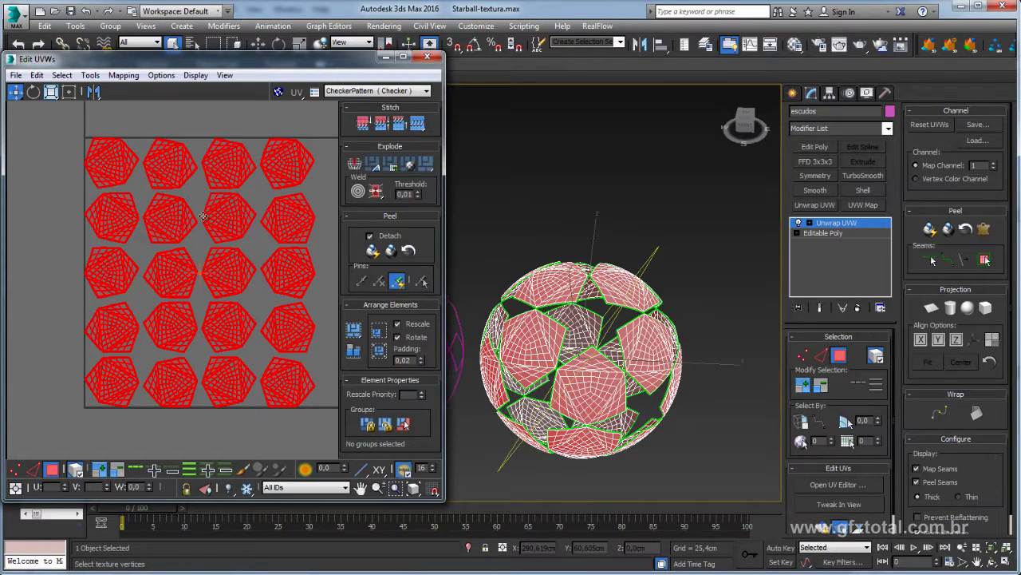
- Select single top-row, second-row and first-column islands to see their faces on the ball
middle_click_drag(187, 313, 178, 332)
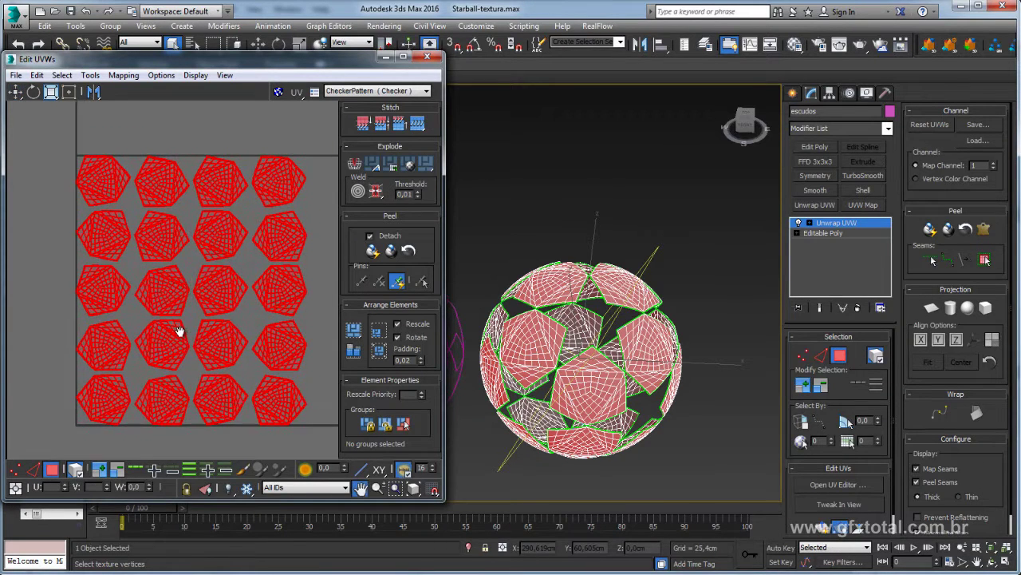
left_click(164, 184)
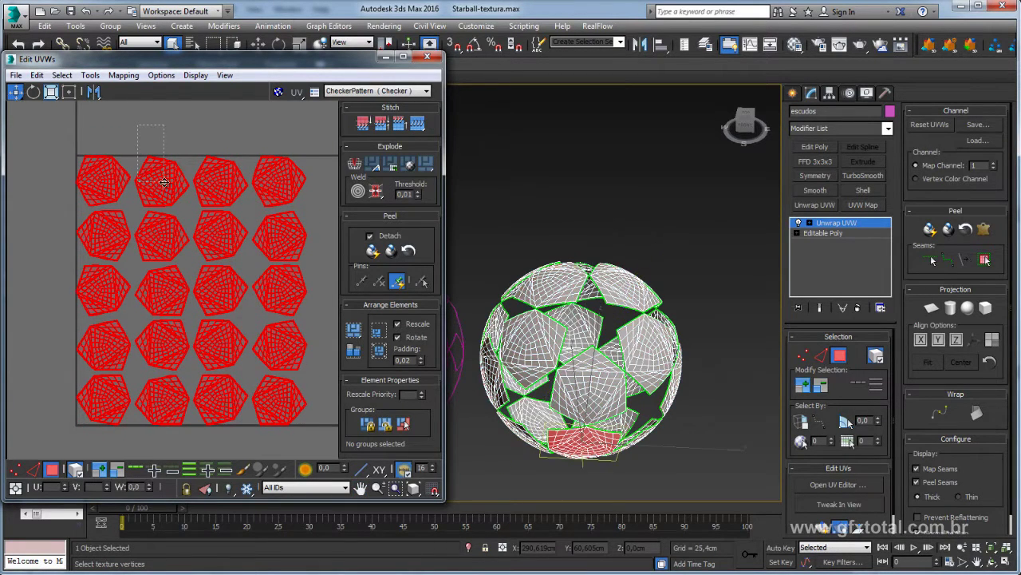
left_click(92, 245)
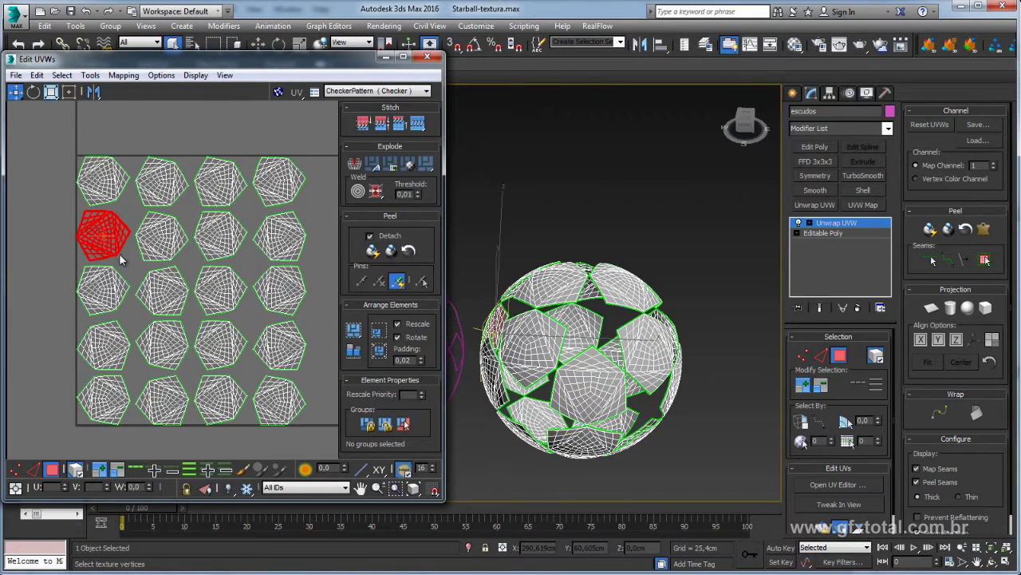
middle_click_drag(86, 336, 138, 292)
left_click(168, 314)
left_click(152, 344, "ctrl")
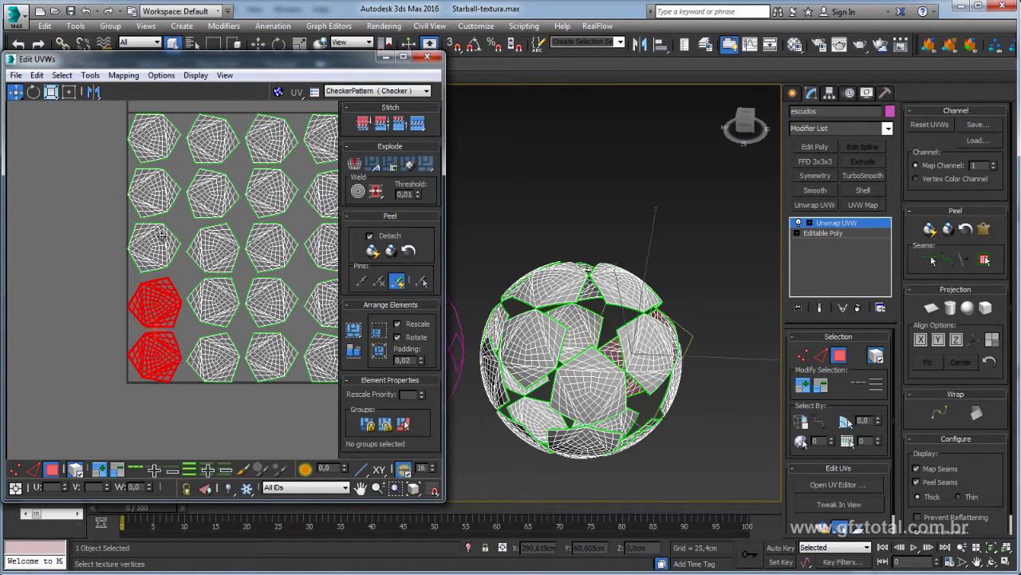
- Select the column 2 and column 4 islands to check their matching patches on the ball
middle_click_drag(252, 381, 156, 399)
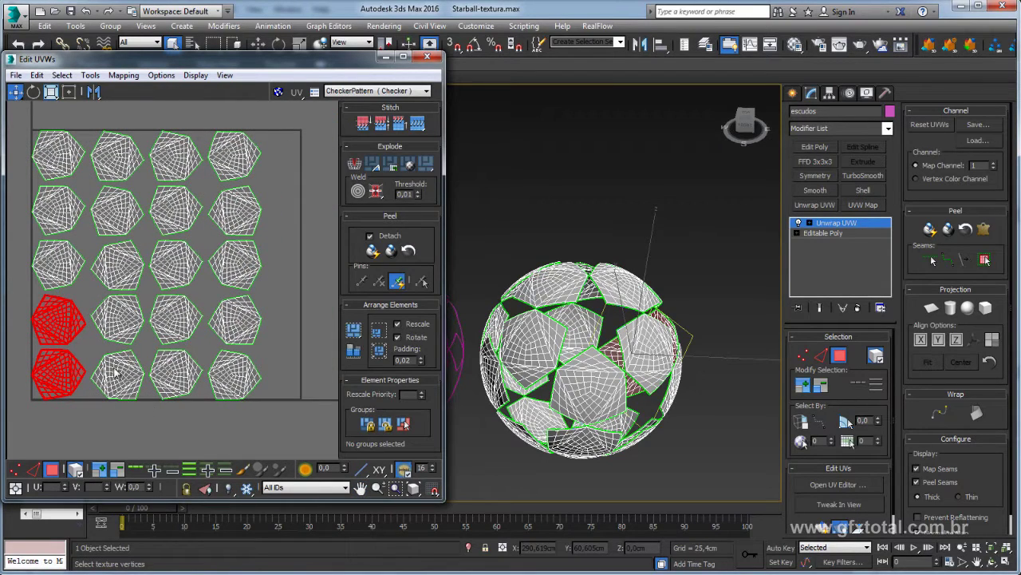
left_click_drag(116, 371, 109, 335)
middle_click_drag(207, 417, 226, 409)
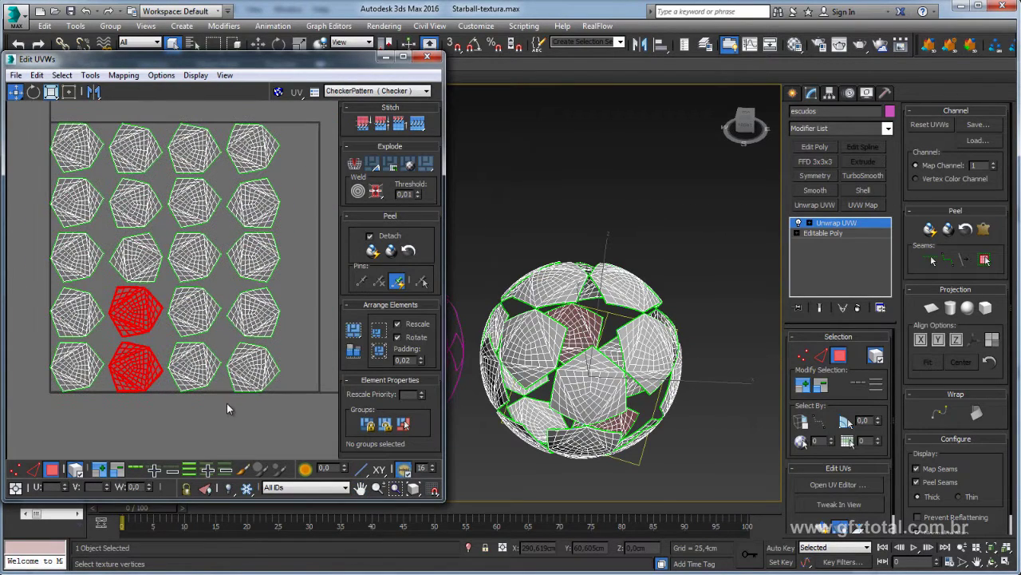
left_click(142, 269)
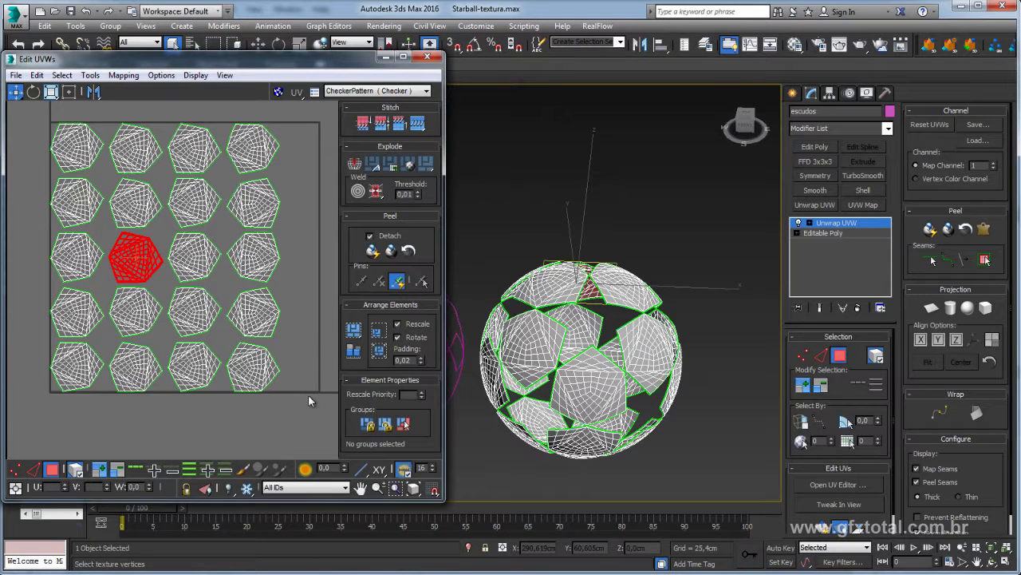
left_click_drag(244, 207, 243, 205)
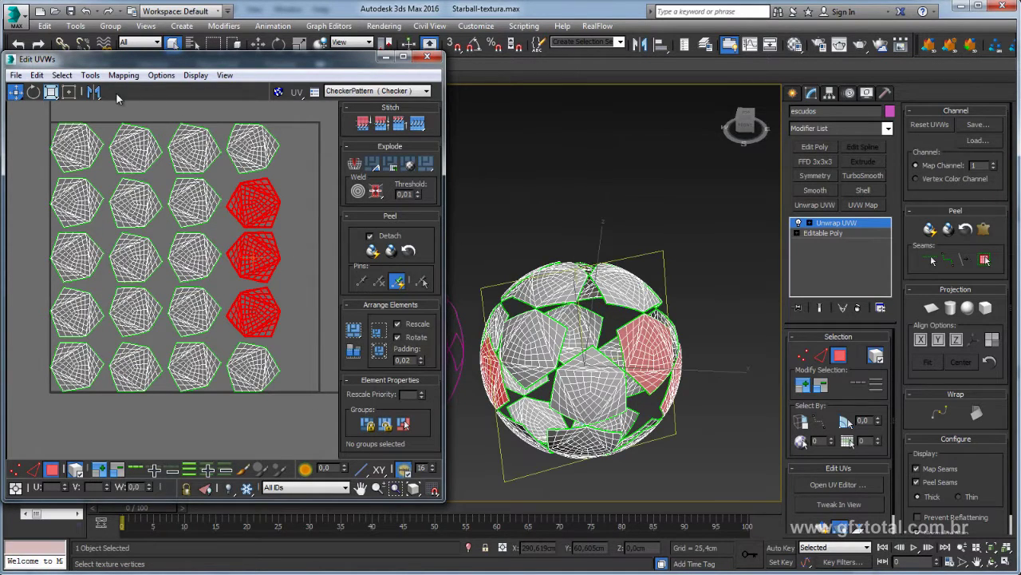
middle_click_drag(255, 348, 285, 341)
scroll(271, 374, "down", 2)
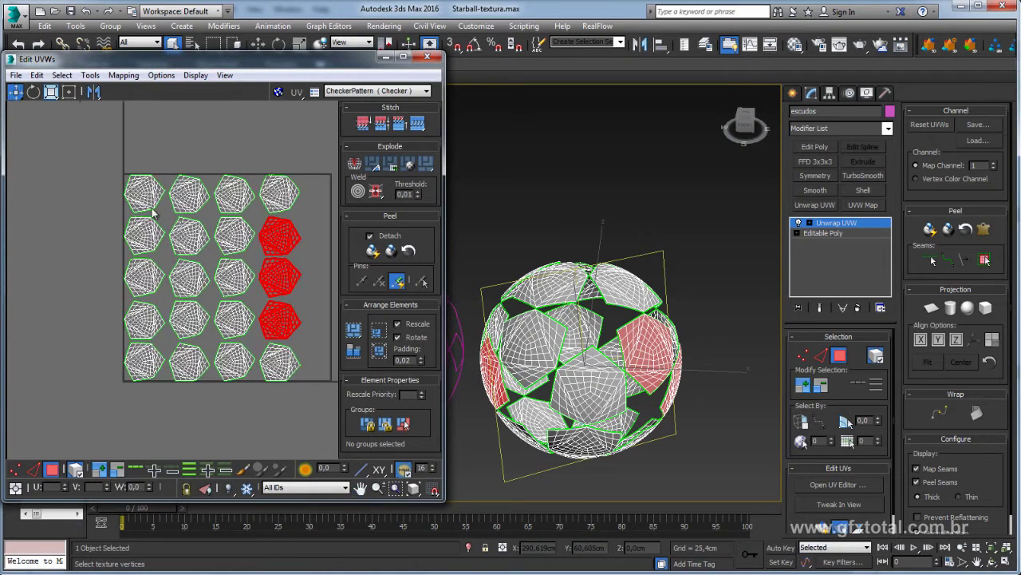
- Maximize, then restore the UV editor and move the floating window aside to reveal the viewport
left_click(404, 61)
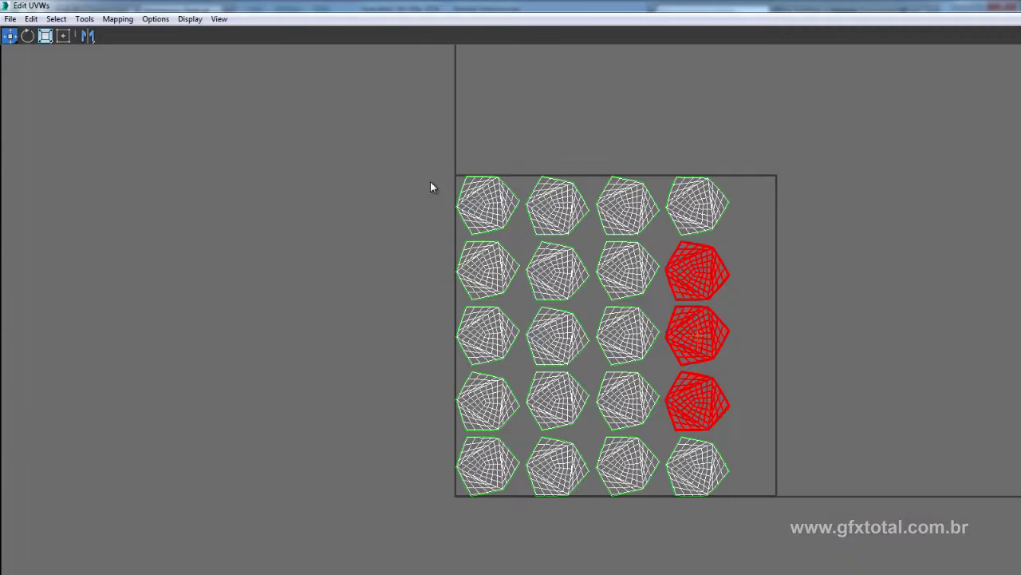
left_click(998, 6)
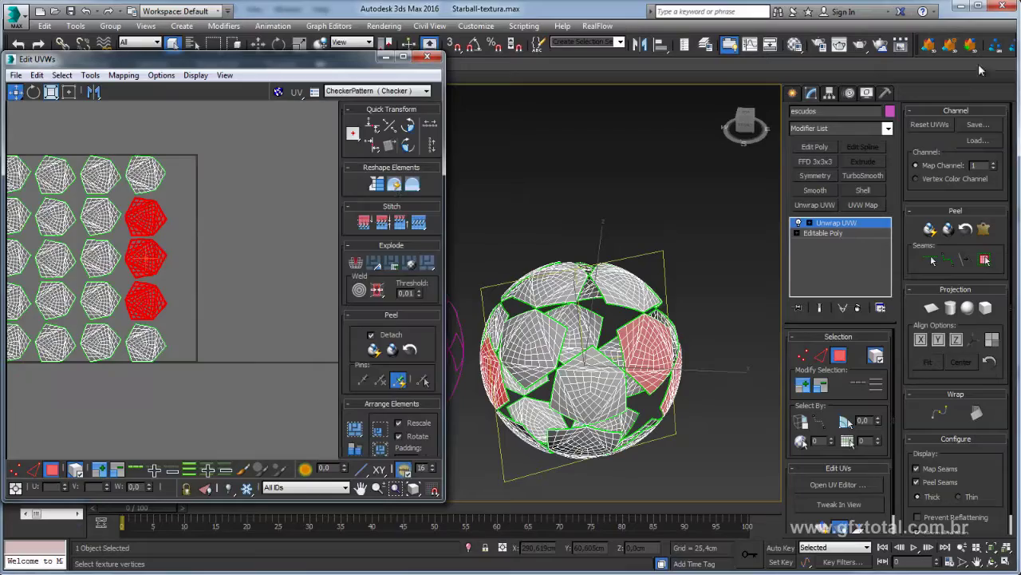
left_click_drag(247, 63, 394, 52)
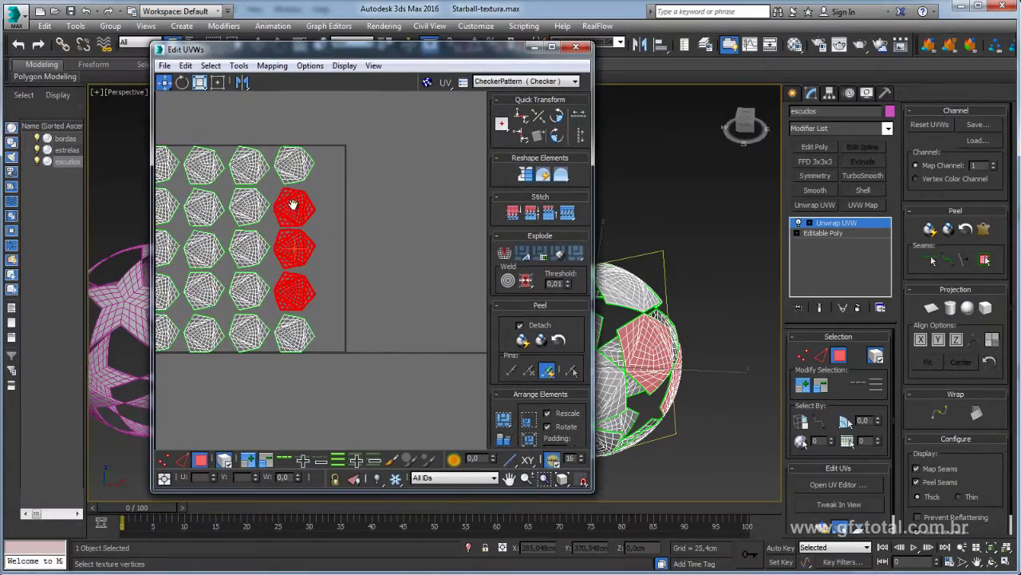
middle_click_drag(293, 205, 403, 205)
scroll(275, 231, "up", 1)
scroll(274, 229, "up", 2)
scroll(266, 278, "up", 2)
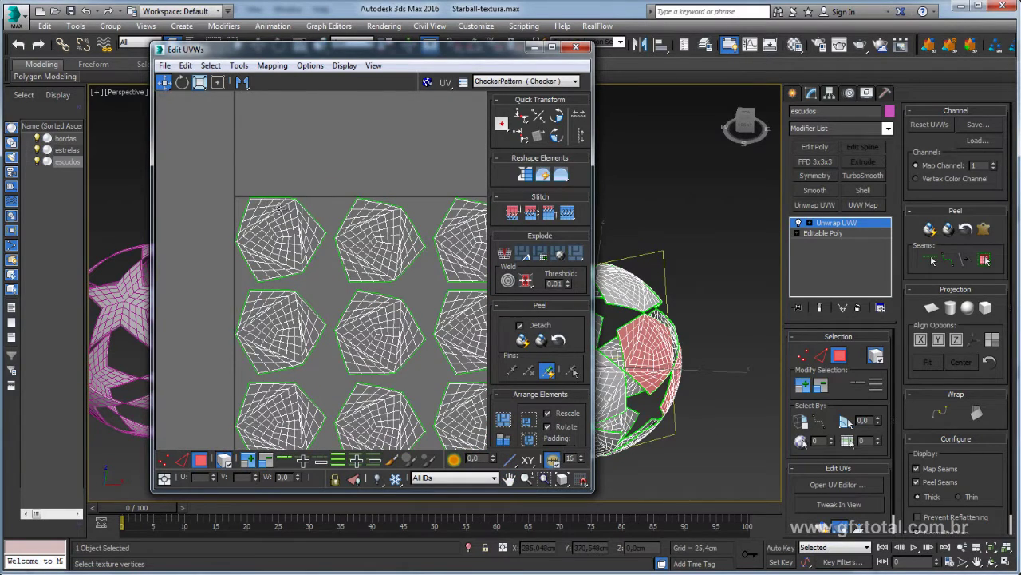
scroll(312, 260, "down", 3)
middle_click_drag(341, 298, 309, 278)
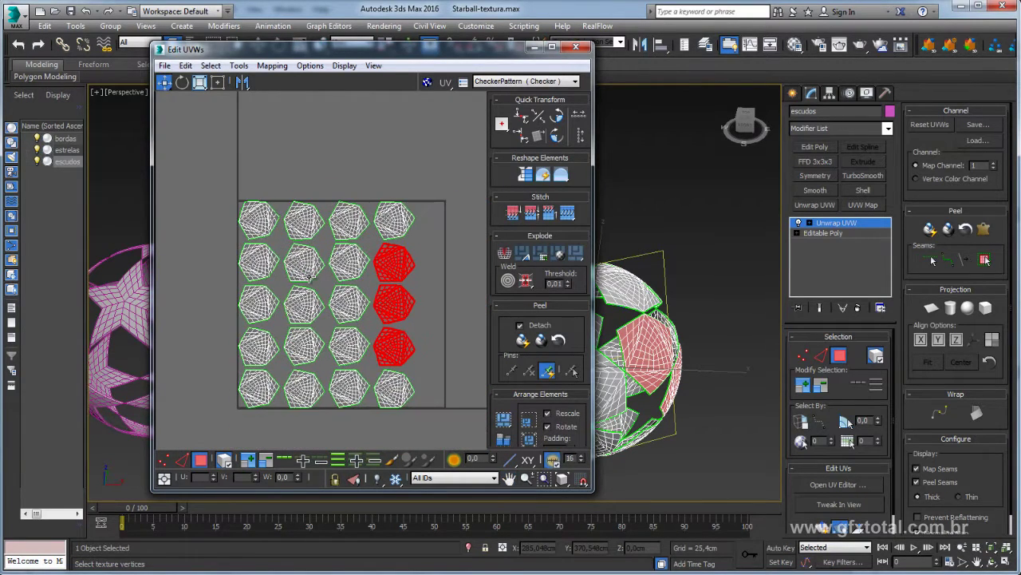
scroll(309, 278, "up", 1)
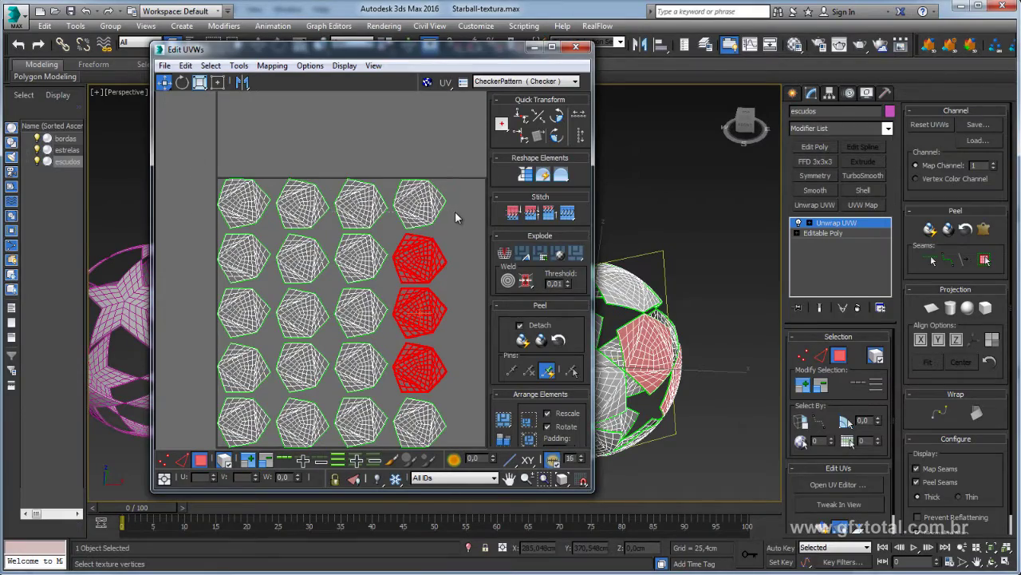
- Box-select the whole top row of pentagon islands and move it down onto the next row
left_click_drag(215, 163, 455, 210)
key("w")
middle_click_drag(254, 228, 287, 167)
scroll(288, 167, "up", 1)
scroll(287, 166, "up", 1)
scroll(288, 167, "up", 1)
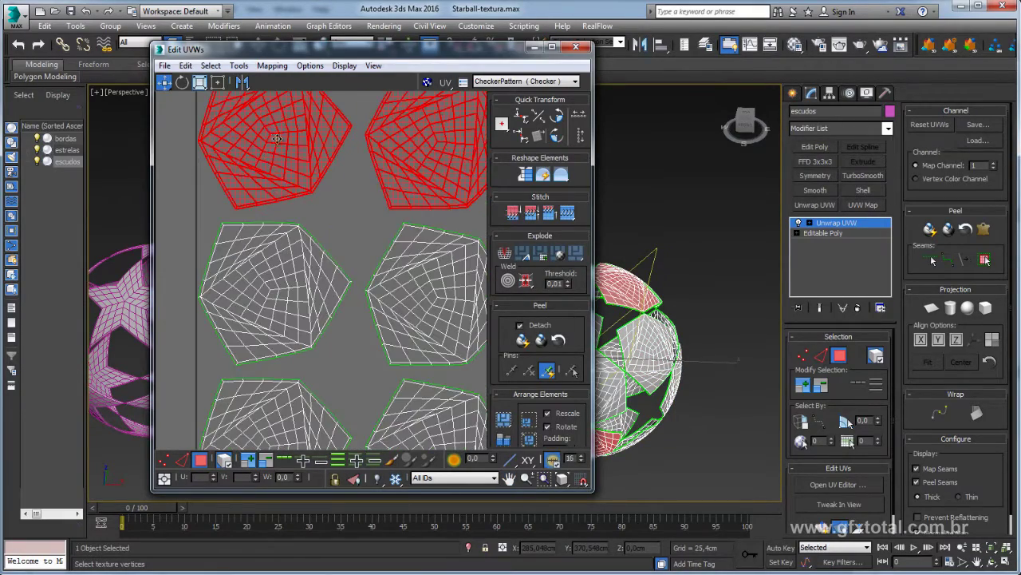
left_click_drag(279, 137, 284, 288)
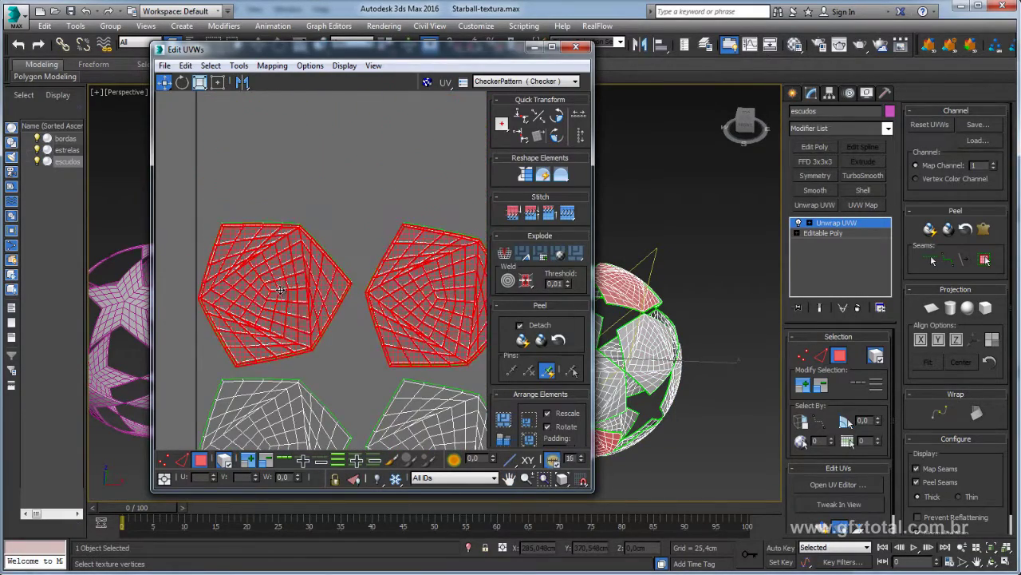
scroll(285, 289, "down", 5)
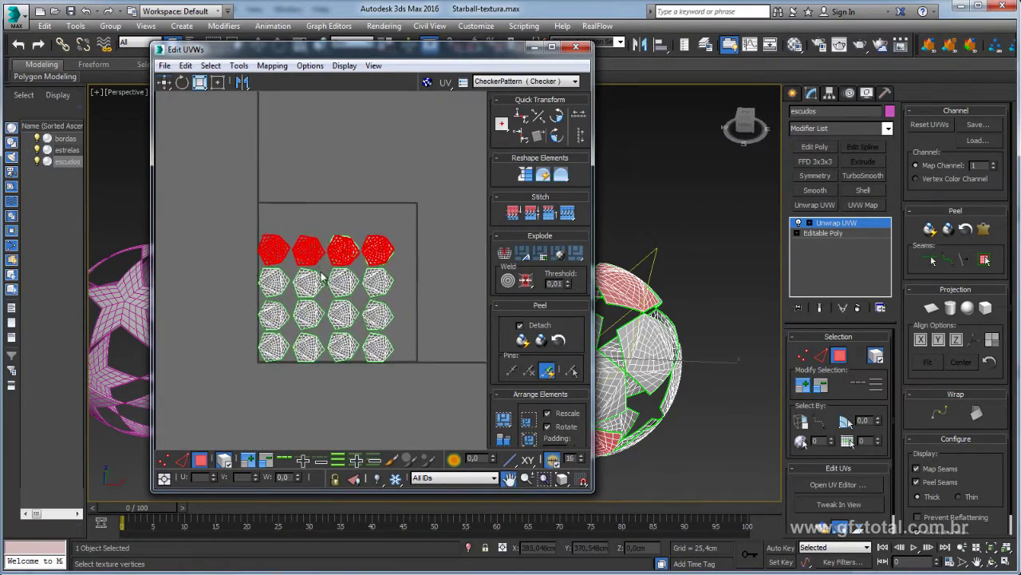
scroll(320, 240, "up", 3)
scroll(347, 223, "up", 1)
scroll(423, 220, "down", 1)
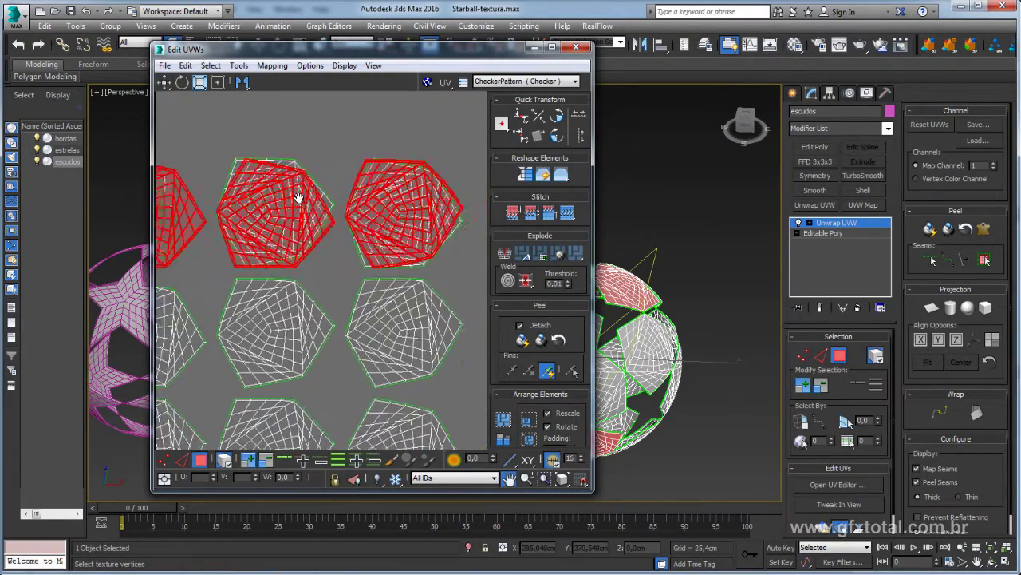
scroll(296, 198, "down", 1)
scroll(354, 178, "down", 1)
scroll(399, 200, "down", 1)
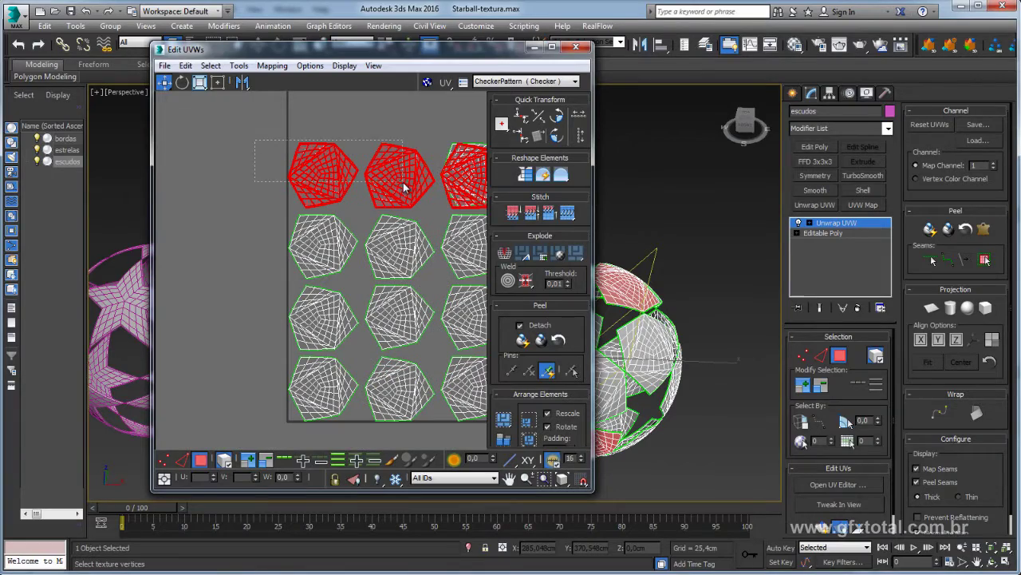
- Move the two selected red islands down onto the third row
scroll(403, 188, "up", 2)
mouse_move(385, 188)
middle_mouse_down()
mouse_move(388, 317)
mouse_move(177, 182)
middle_mouse_up()
scroll(386, 322, "down", 2)
left_click_drag(310, 208, 309, 261)
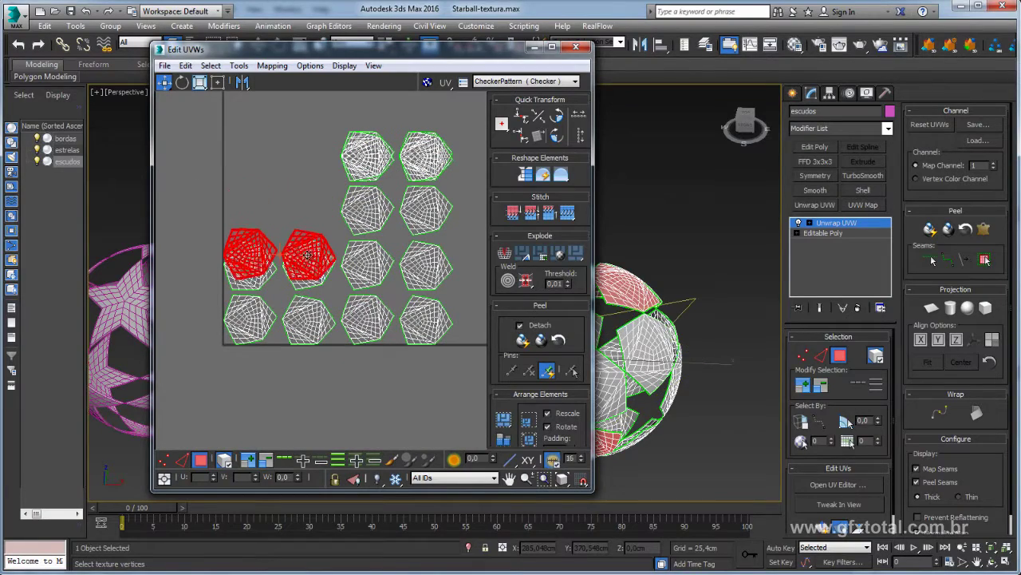
scroll(309, 261, "up", 3)
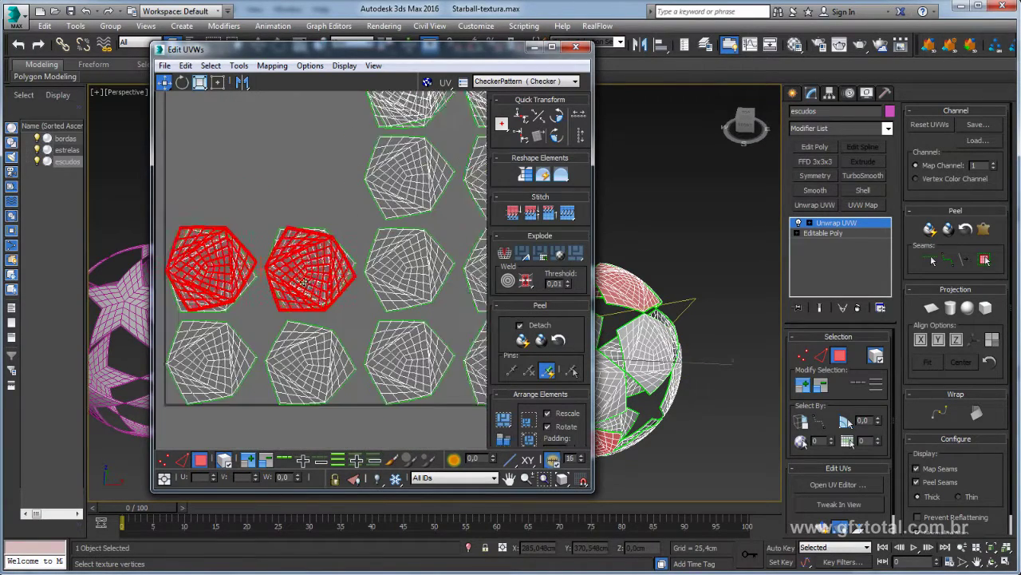
middle_click_drag(309, 261, 329, 232)
middle_click_drag(310, 162, 315, 204)
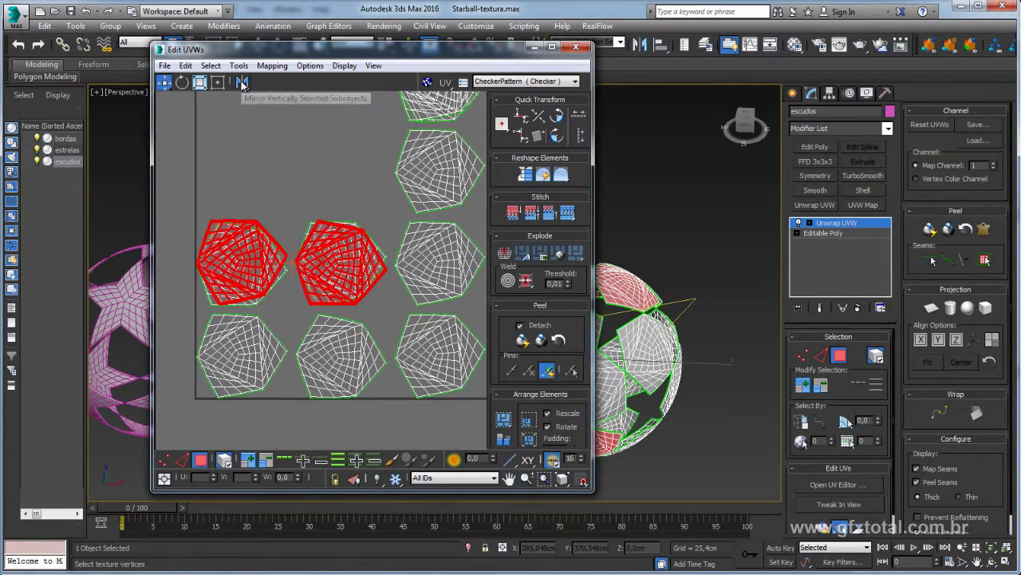
- Mirror the two red islands and move them down onto the lower row
left_click_drag(242, 85, 243, 105)
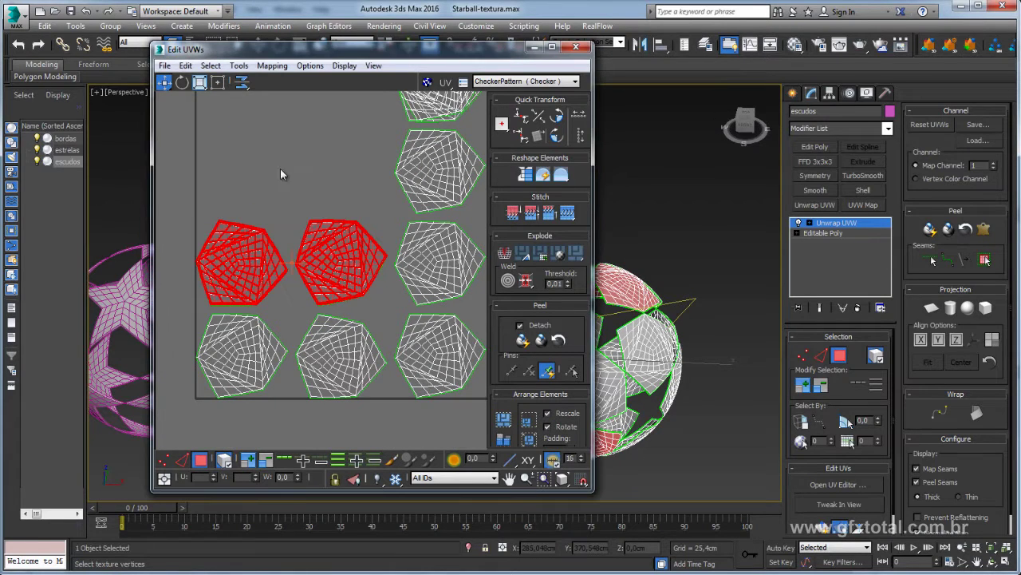
scroll(327, 268, "up", 2)
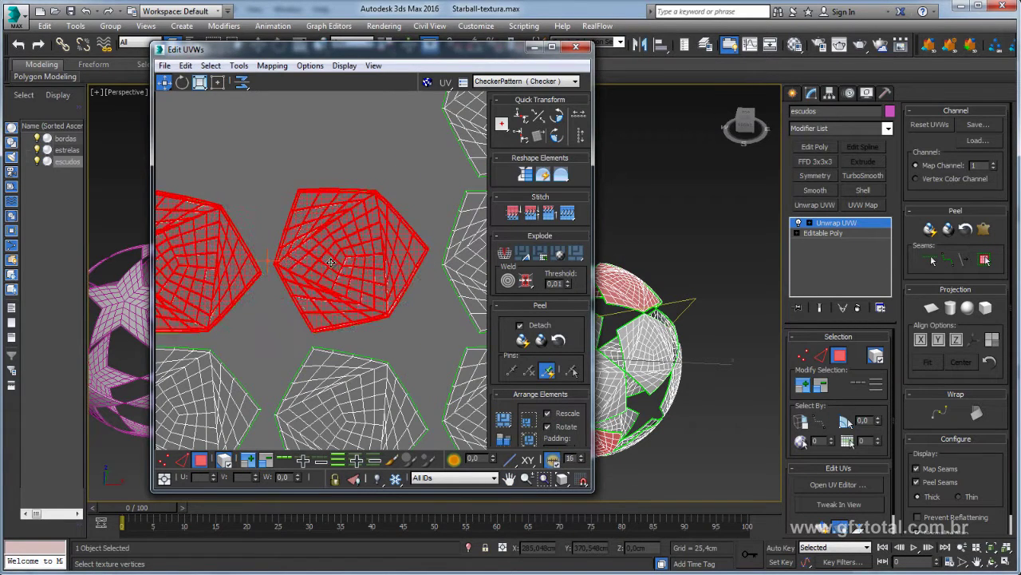
scroll(331, 263, "down", 2)
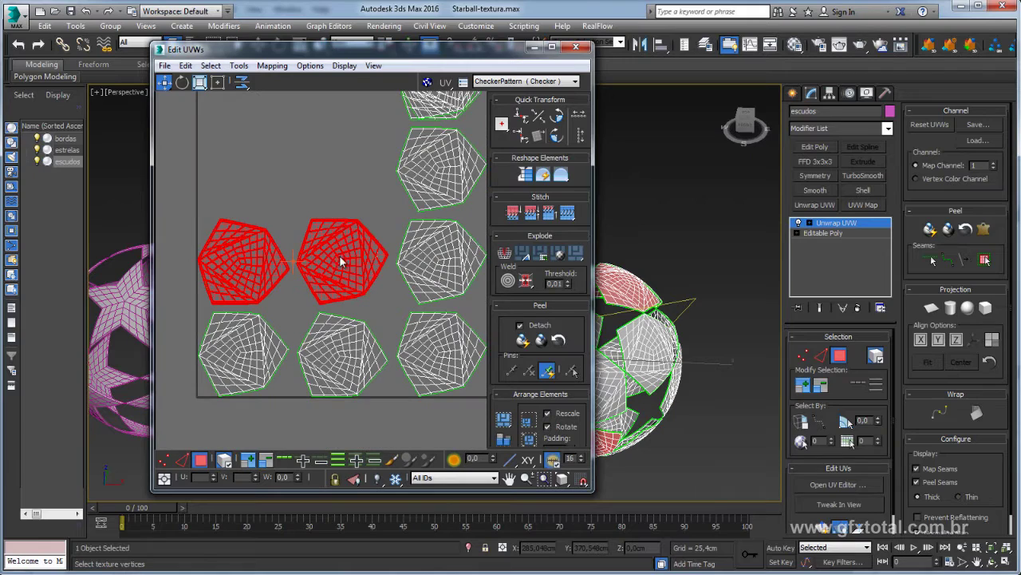
left_click_drag(340, 262, 350, 359)
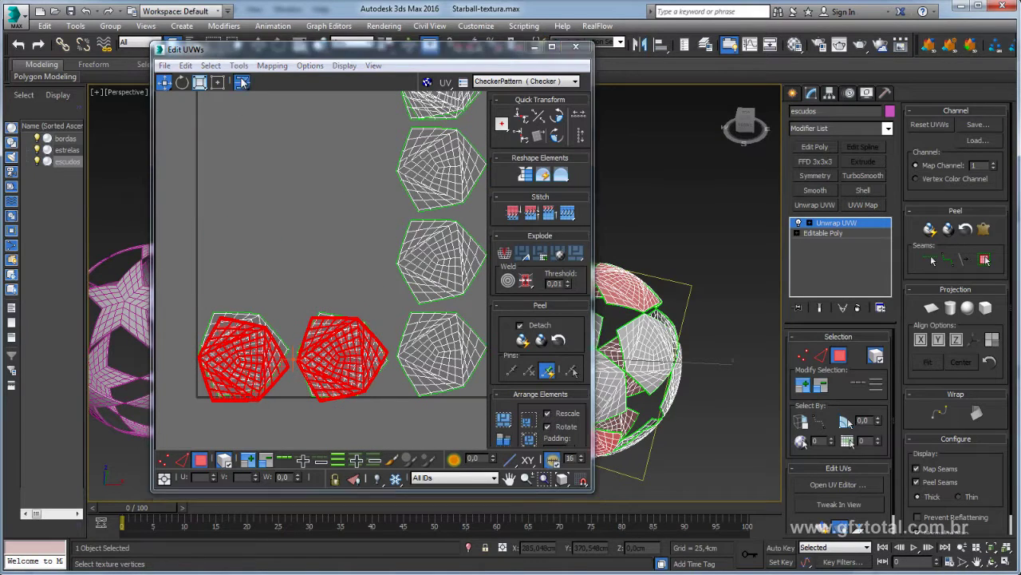
scroll(338, 346, "up", 1)
scroll(339, 339, "up", 1)
scroll(371, 314, "up", 1)
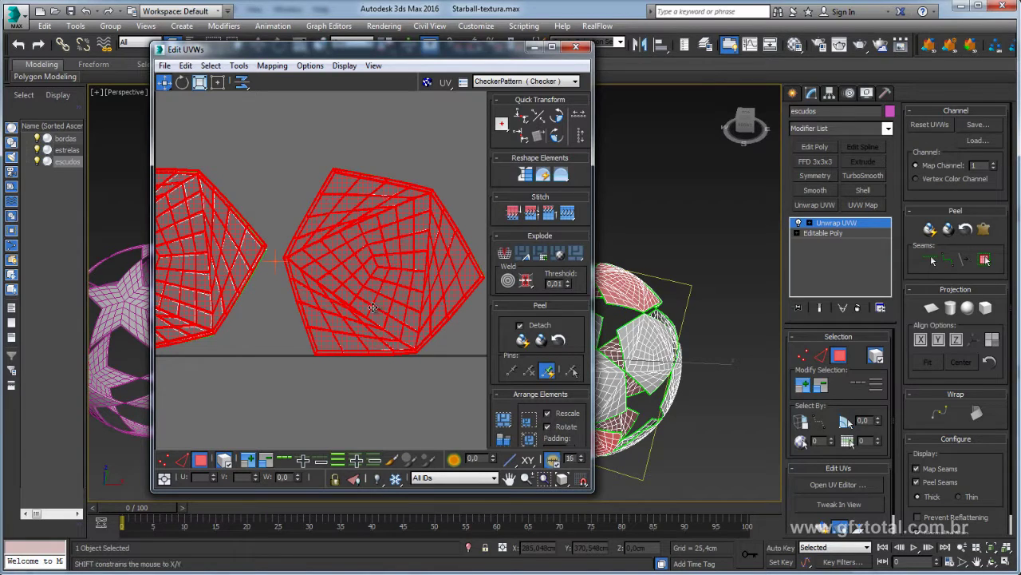
scroll(373, 308, "down", 1)
middle_click_drag(208, 290, 317, 297)
- Deselect the right island and rotate the left one to match its partner
left_click(349, 280)
scroll(349, 280, "up", 2)
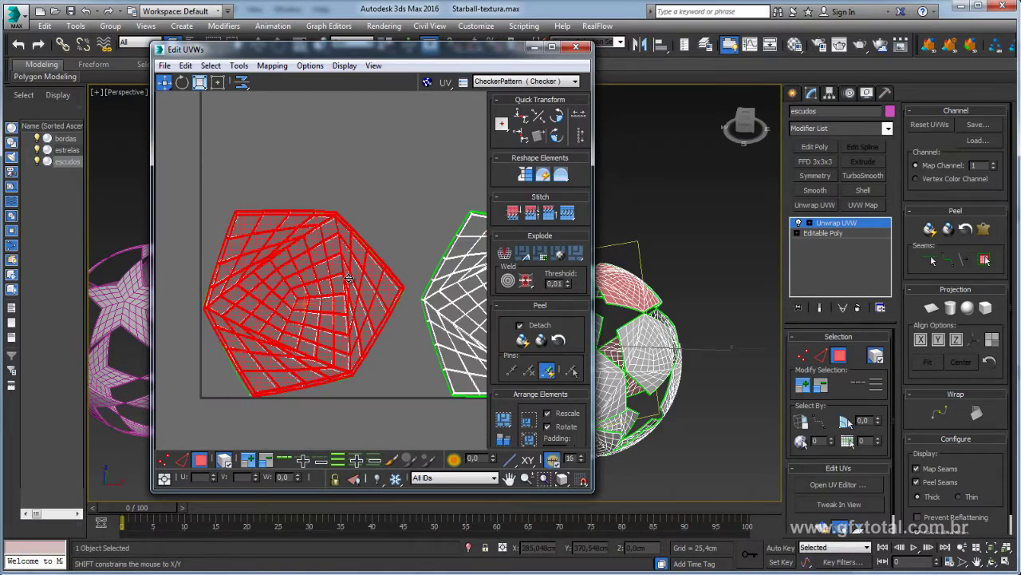
left_click(182, 82)
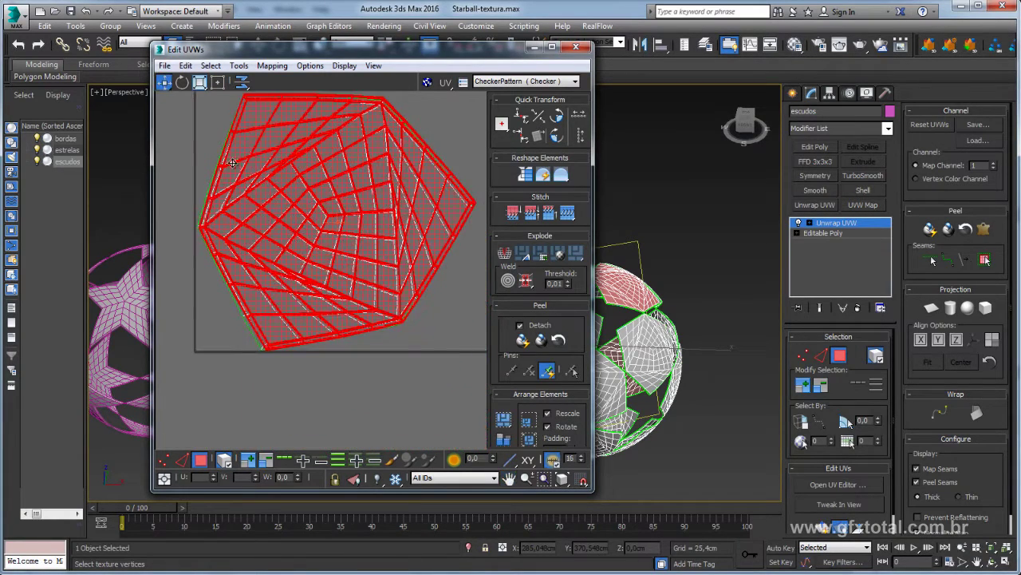
left_click(182, 83)
left_click_drag(314, 316, 311, 314)
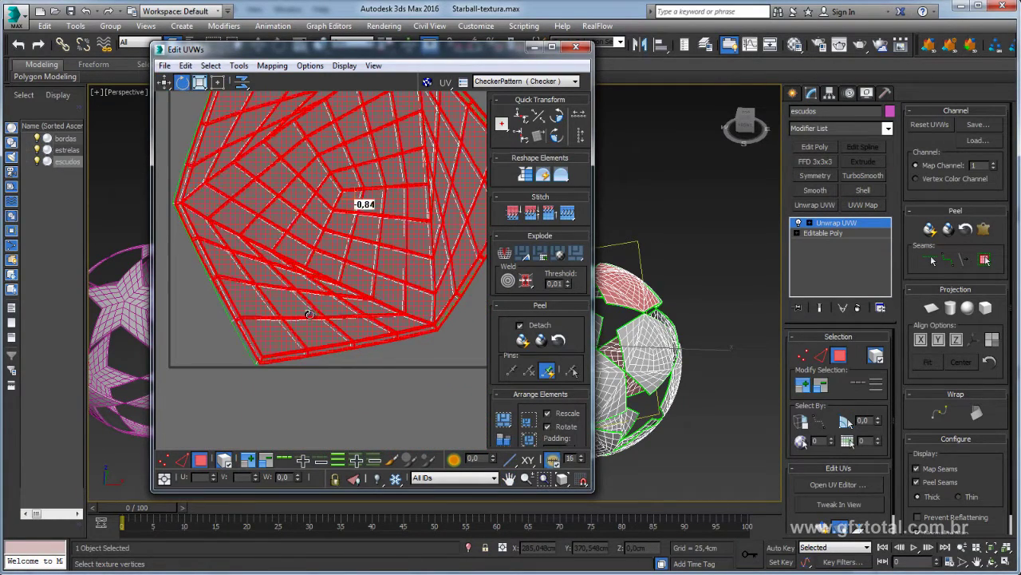
left_click(166, 82)
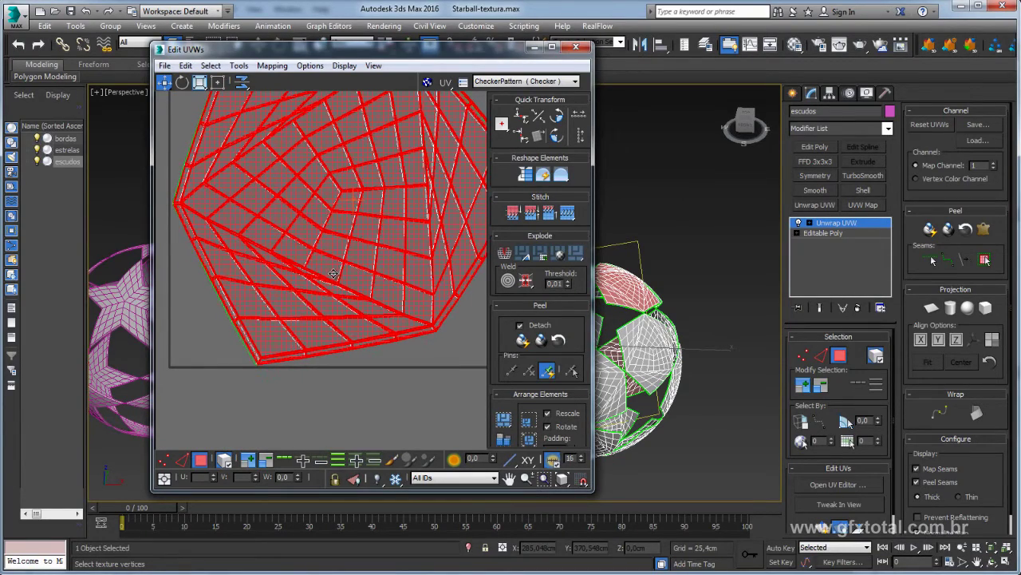
scroll(333, 273, "down", 2)
scroll(294, 378, "down", 2)
scroll(295, 378, "down", 2)
- Select the next left and right pentagon islands and move both down onto the white islands
scroll(374, 349, "down", 2)
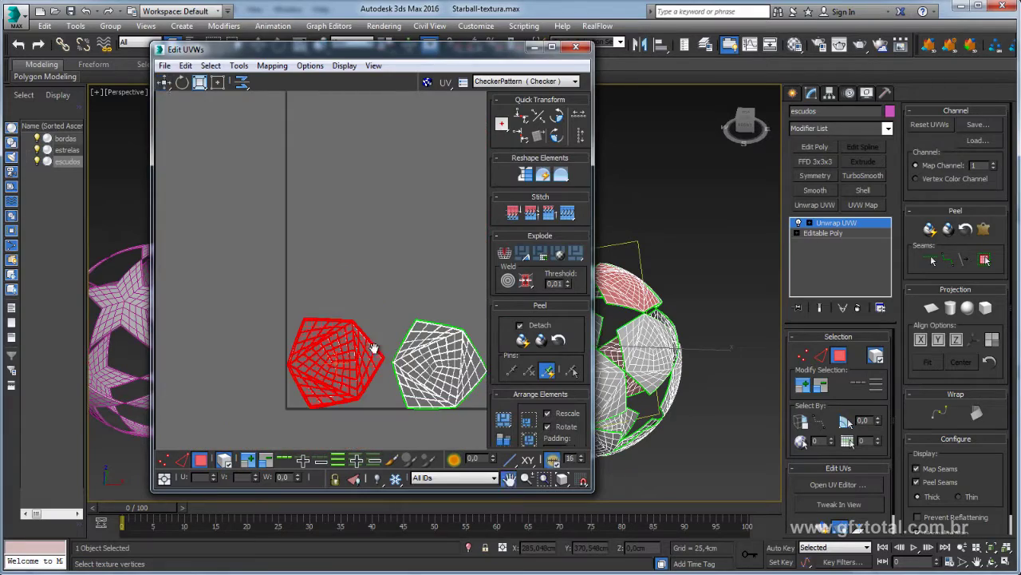
mouse_move(374, 349)
middle_mouse_down()
mouse_move(322, 246)
mouse_move(264, 359)
middle_mouse_up()
scroll(287, 252, "up", 2)
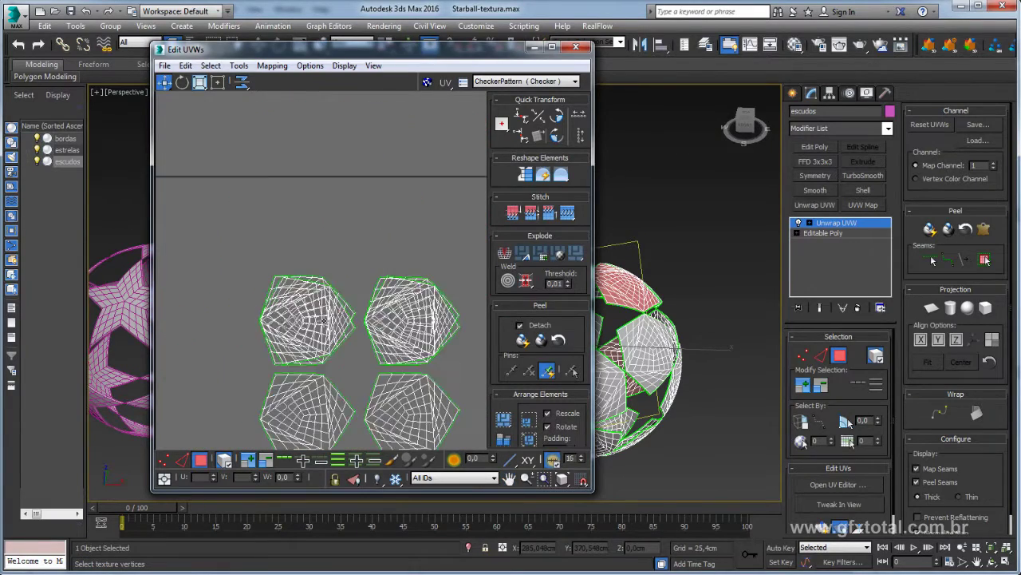
scroll(343, 324, "up", 2)
scroll(364, 351, "up", 2)
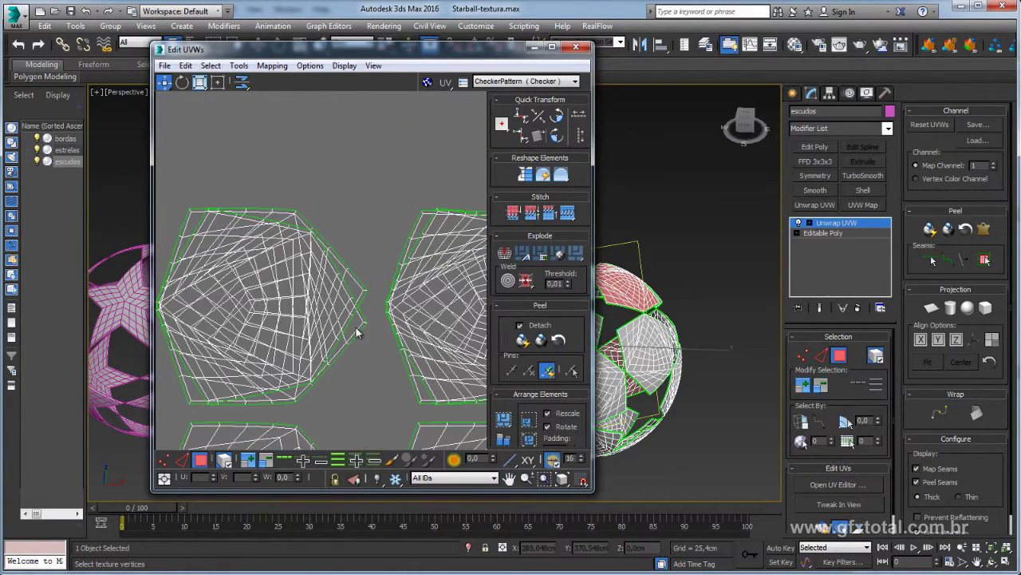
left_click(353, 331)
left_click(423, 405, "ctrl")
middle_click_drag(423, 405, 367, 151)
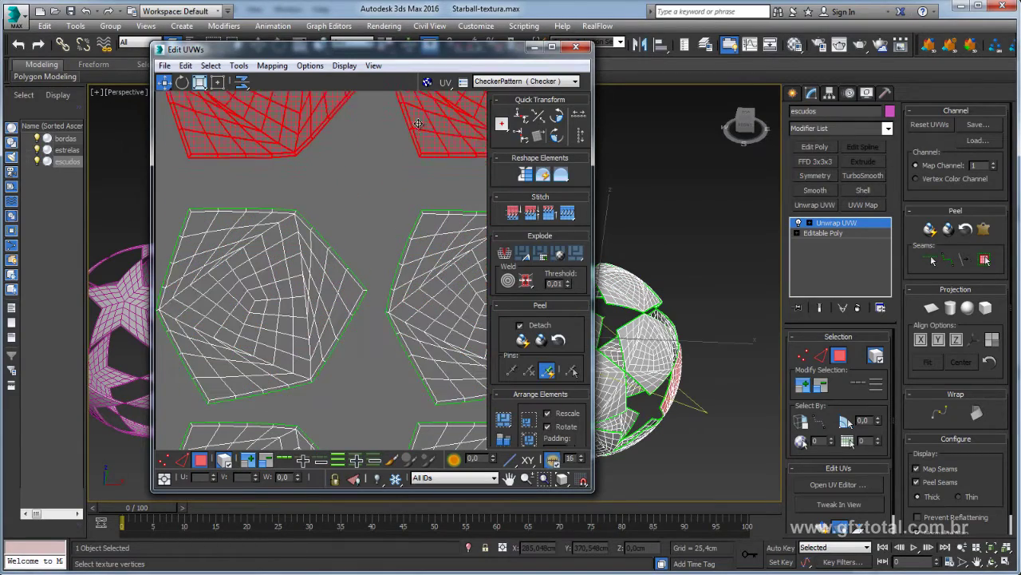
scroll(357, 300, "down", 2)
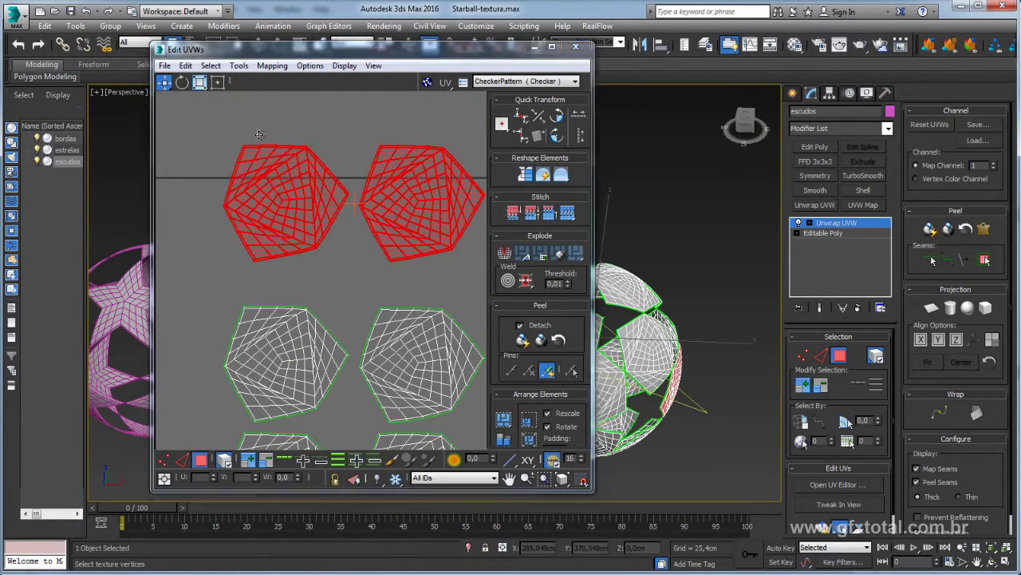
left_click_drag(278, 199, 279, 358)
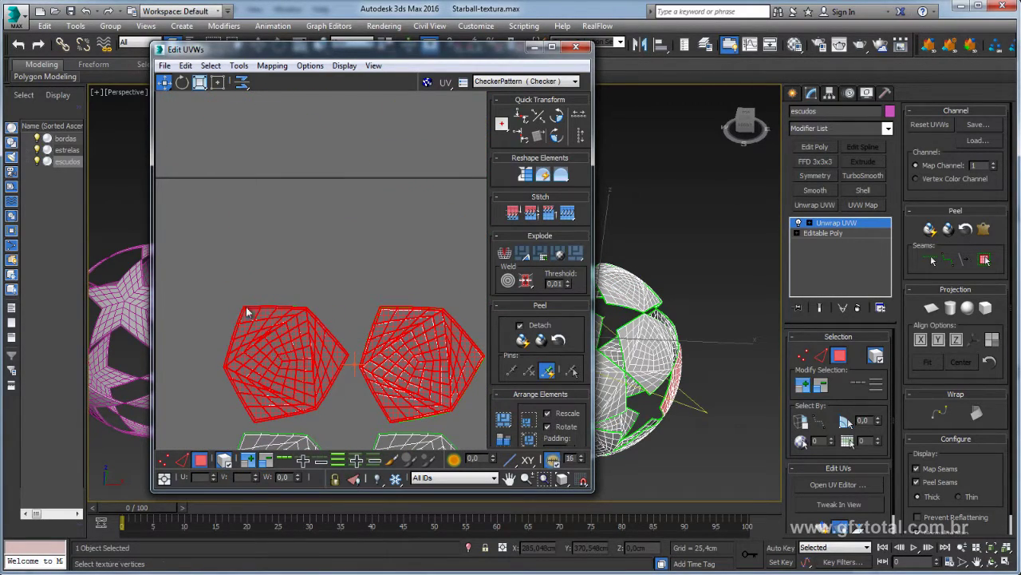
- Adjust the red islands individually so the right one lines up over the island beneath
left_click_drag(400, 385, 402, 304)
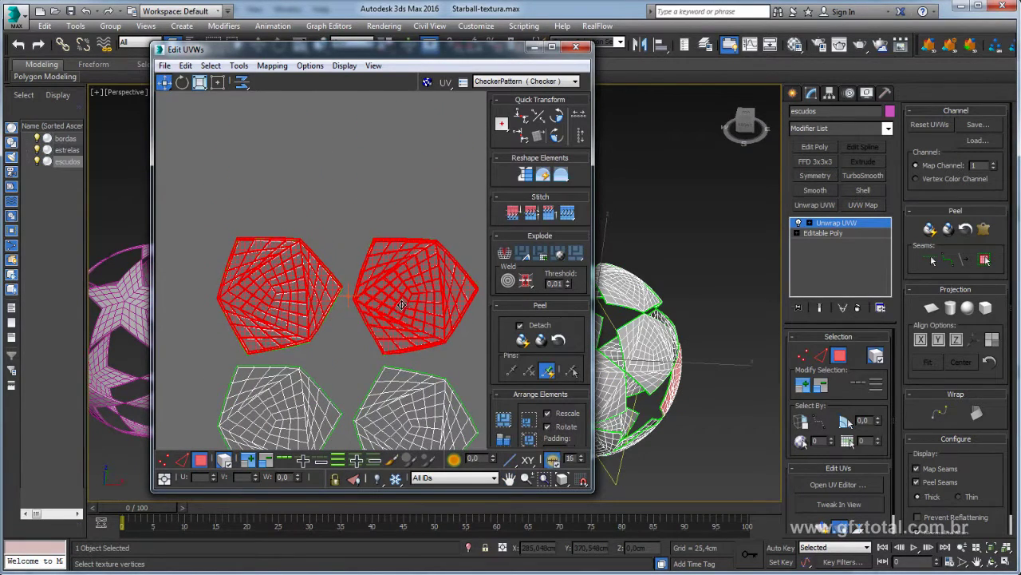
middle_click_drag(428, 333, 439, 298)
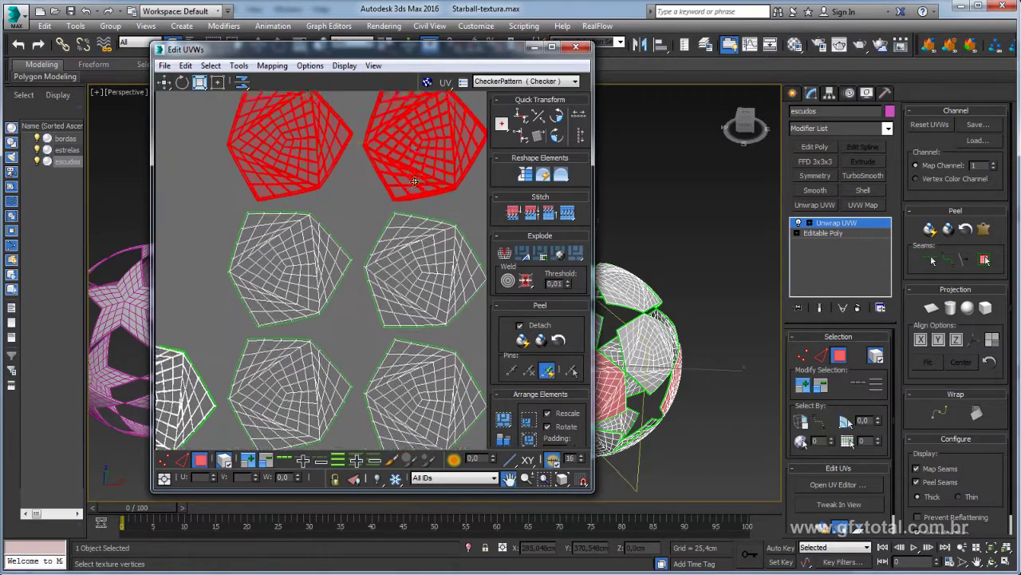
left_click_drag(439, 298, 414, 261)
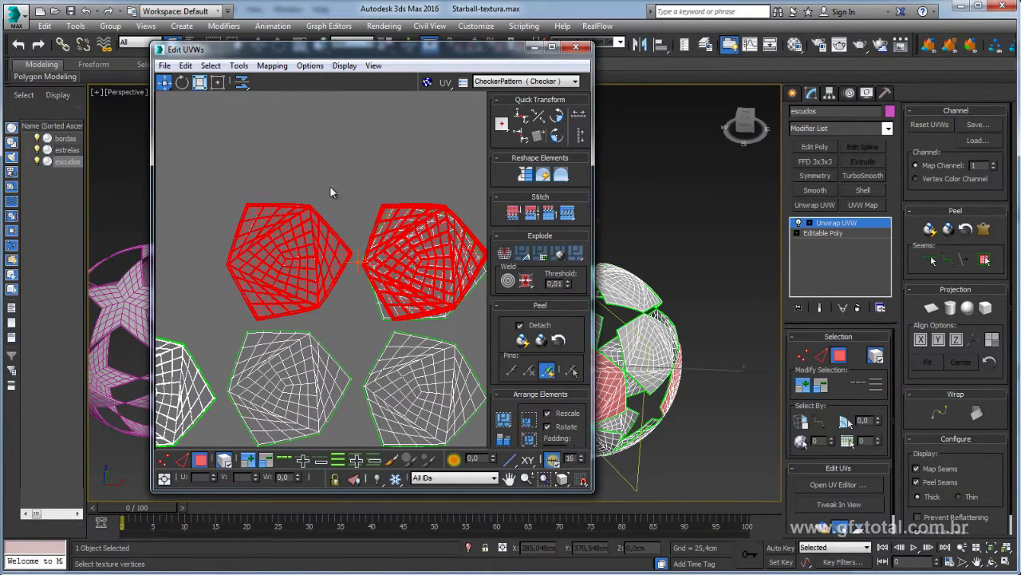
left_click(280, 255, "alt")
left_click_drag(422, 206, 431, 219)
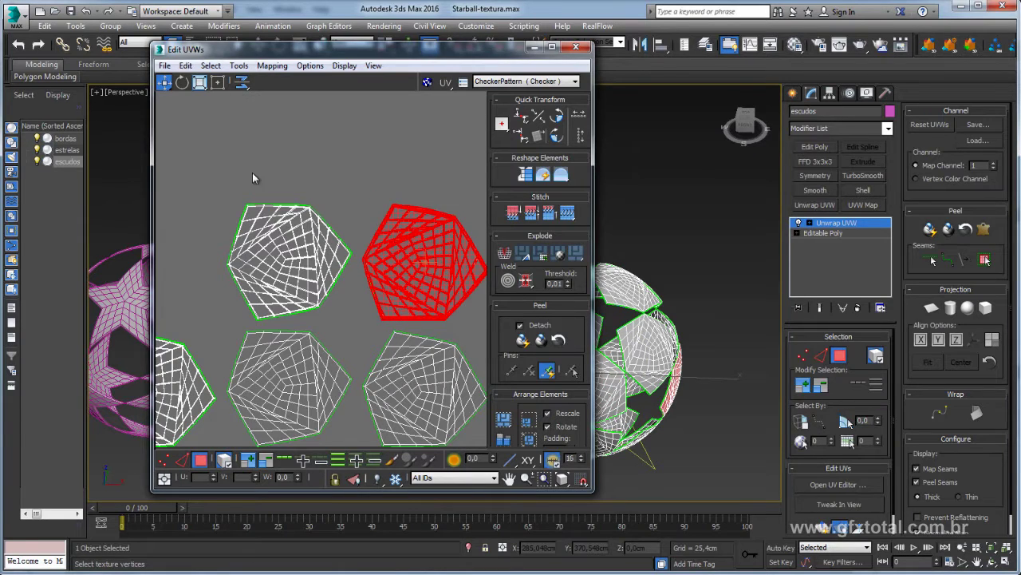
left_click(289, 256, "ctrl")
mouse_move(429, 257)
left_mouse_down()
mouse_move(419, 288)
mouse_move(318, 318)
left_mouse_up()
left_click(435, 322)
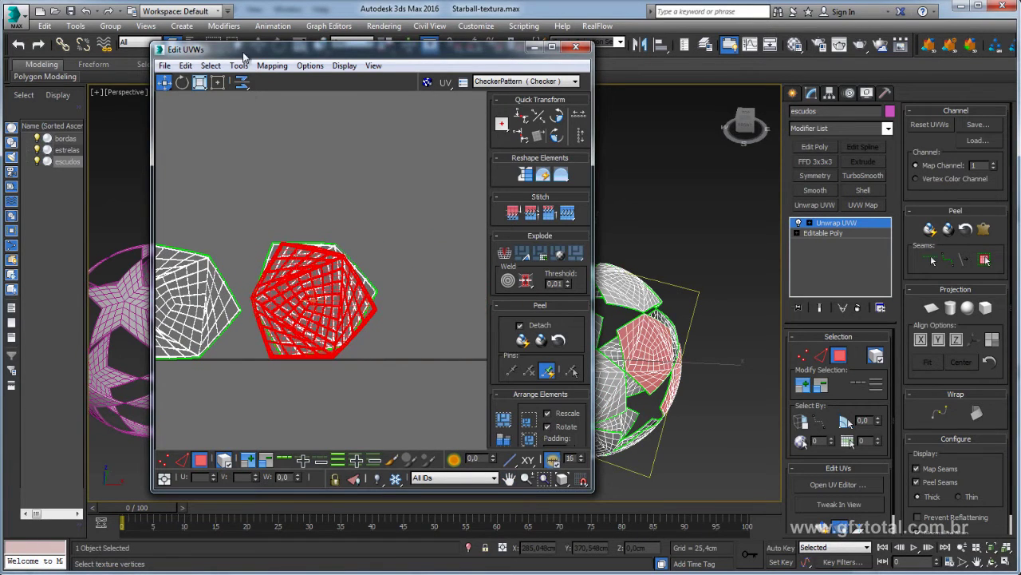
- Nudge the red island so it fits the pentagon shape below
scroll(377, 316, "up", 3)
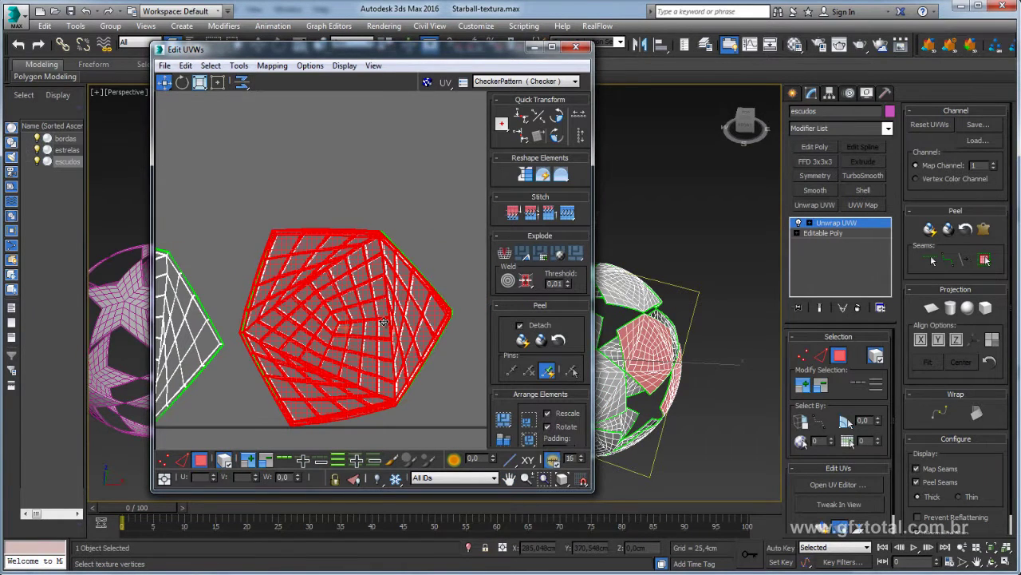
left_click_drag(384, 321, 258, 299)
scroll(385, 311, "down", 2)
scroll(326, 242, "up", 2)
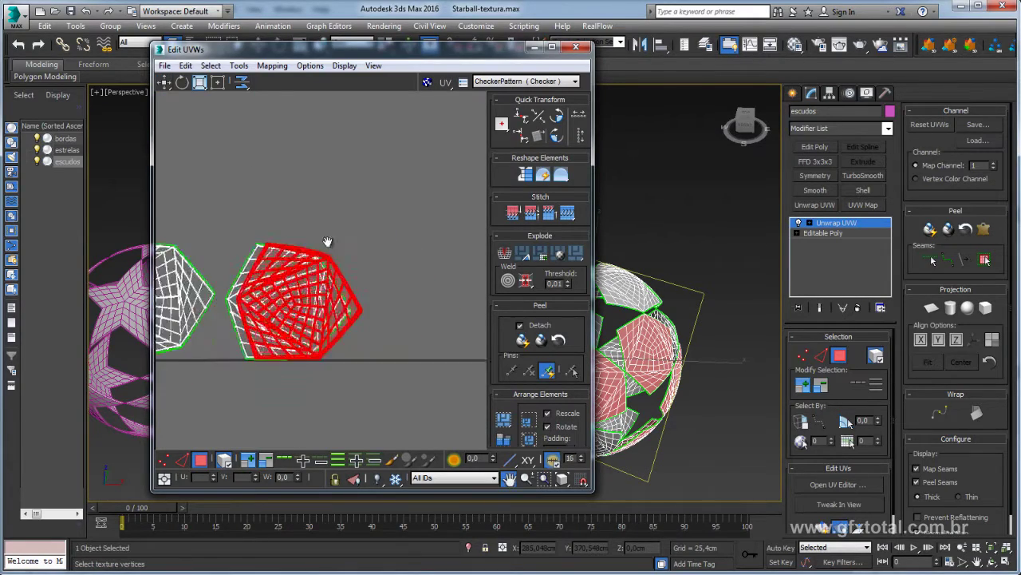
scroll(343, 271, "up", 2)
left_click_drag(361, 300, 272, 263)
scroll(361, 300, "down", 3)
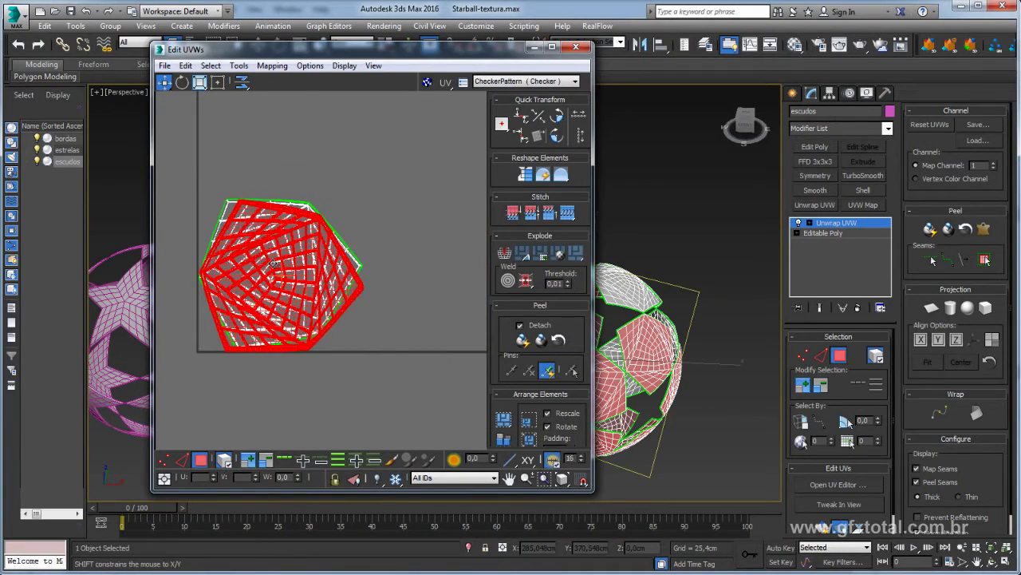
scroll(196, 248, "up", 2)
scroll(196, 247, "up", 2)
- Rotate the red island about 6.86 degrees, then a further 0.99 degrees to align it
left_click(182, 82)
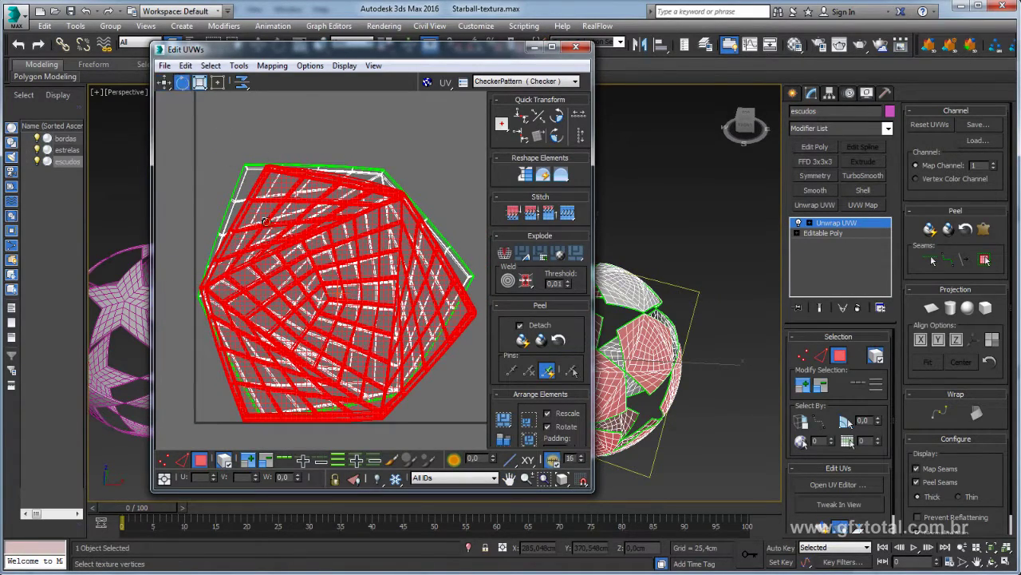
middle_click_drag(304, 244, 359, 277)
left_click_drag(359, 276, 348, 275)
left_click(165, 82)
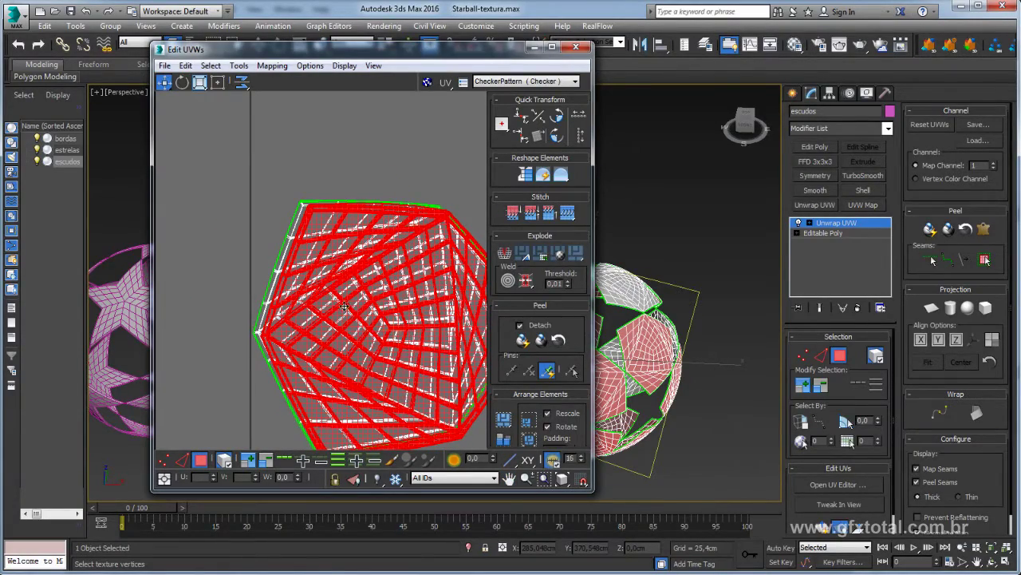
left_click(351, 313)
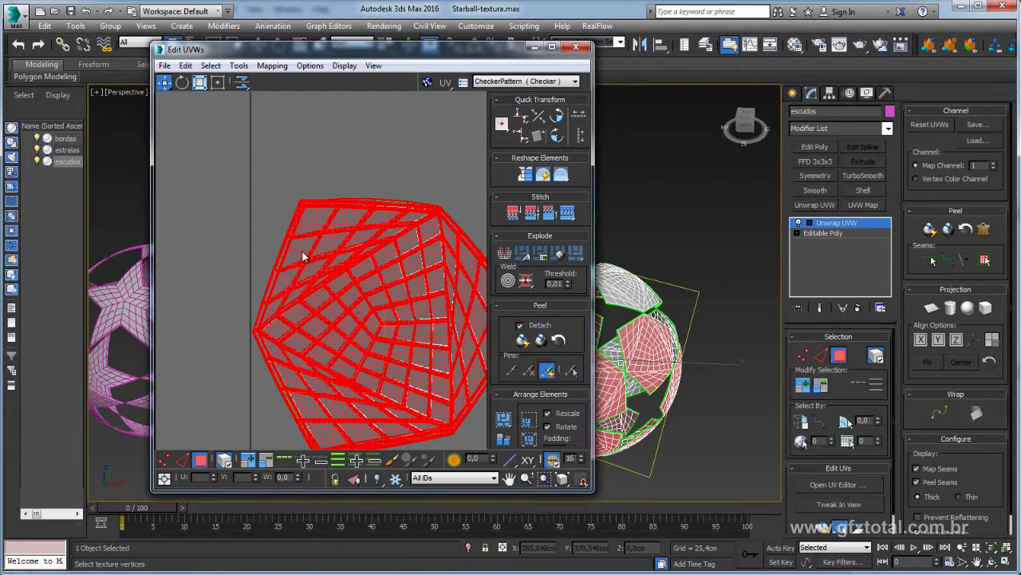
left_click(182, 85)
left_click_drag(341, 255, 341, 256)
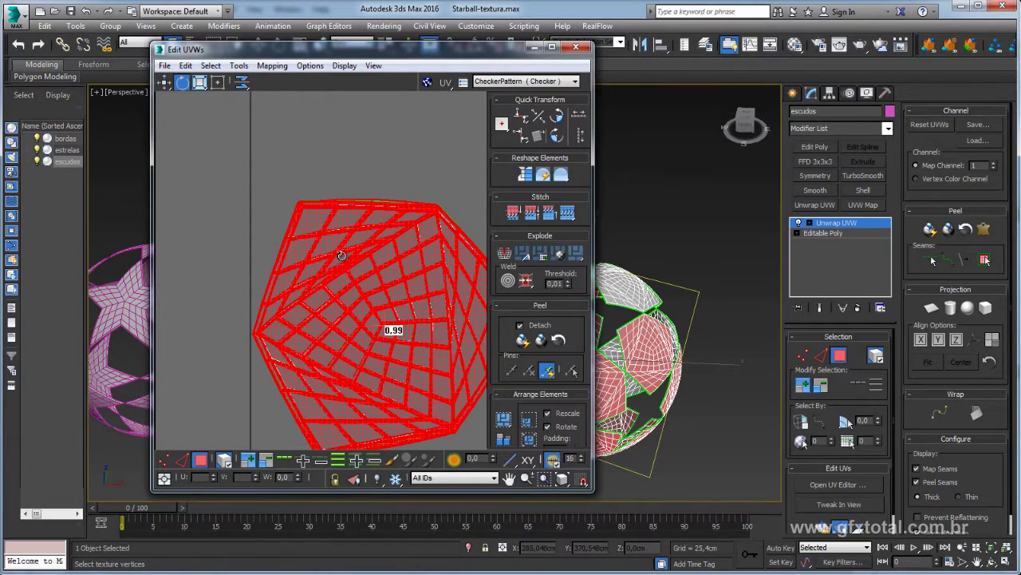
left_click(164, 83)
- Inspect the overlapping islands up close and clear the island selection
scroll(383, 269, "up", 3)
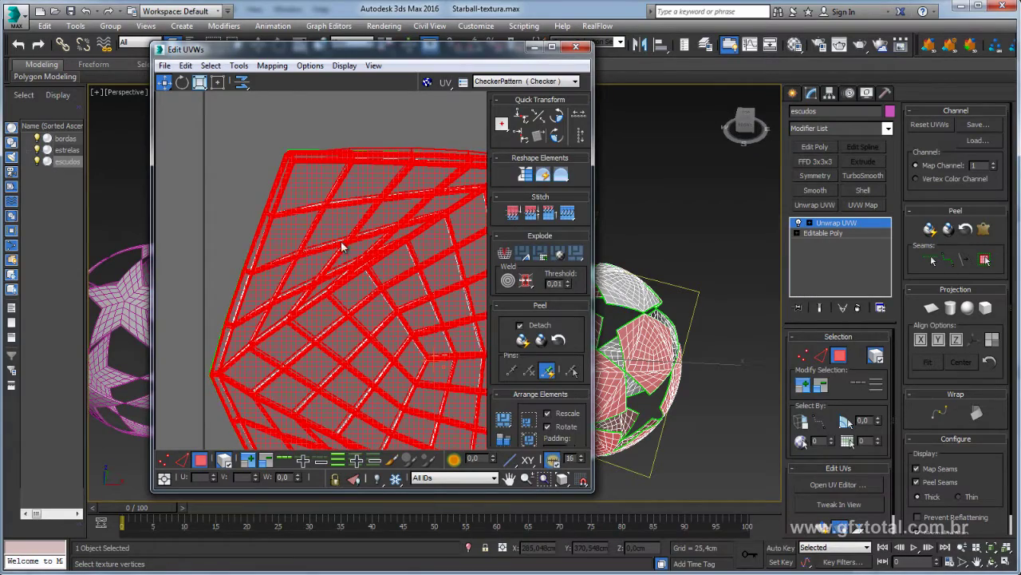
scroll(341, 248, "down", 3)
scroll(327, 255, "up", 1)
scroll(359, 240, "up", 1)
scroll(419, 217, "up", 2)
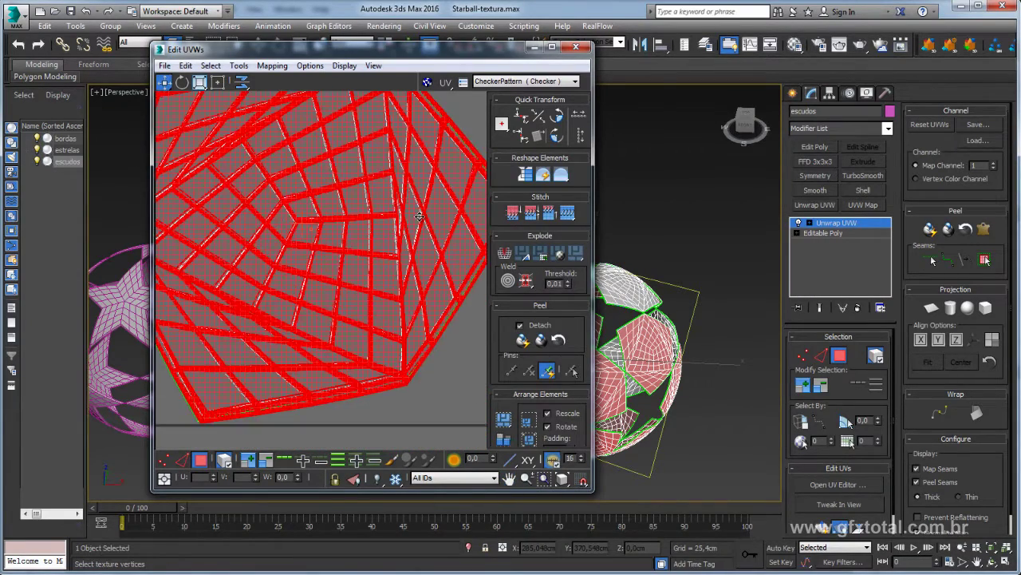
scroll(420, 217, "down", 1)
scroll(427, 271, "down", 3)
scroll(416, 232, "up", 3)
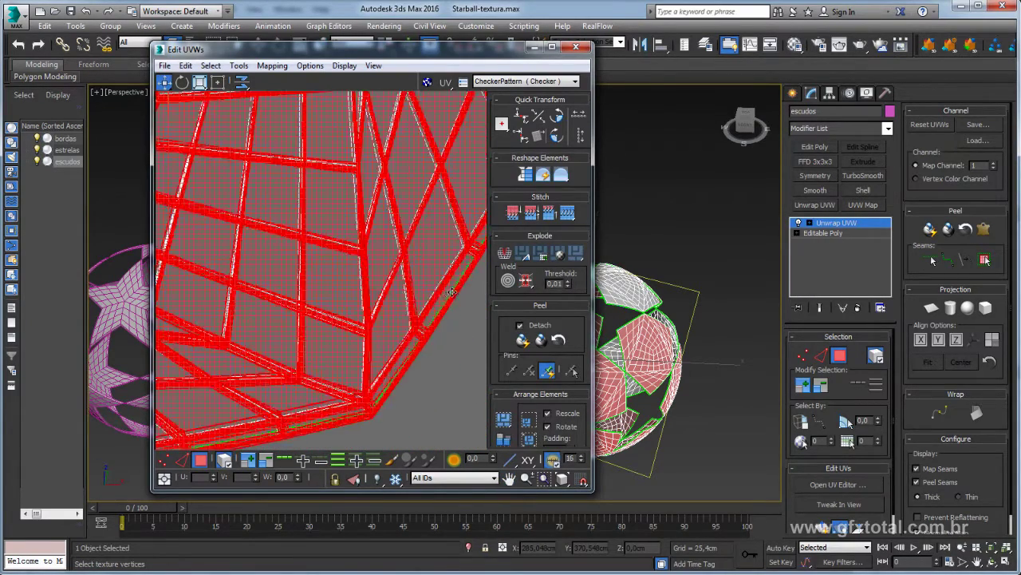
scroll(416, 263, "up", 2)
scroll(419, 332, "up", 2)
left_click(380, 328)
scroll(378, 322, "down", 1)
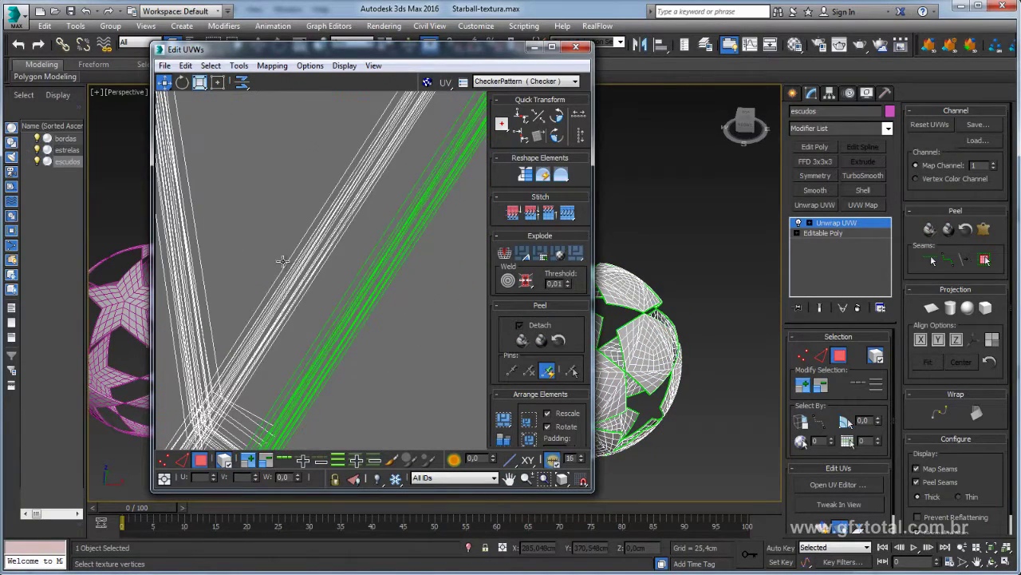
scroll(271, 275, "down", 1)
scroll(251, 260, "down", 1)
- Select the whole pentagon island, enlarge it and rotate it about 30 degrees
scroll(251, 259, "down", 3)
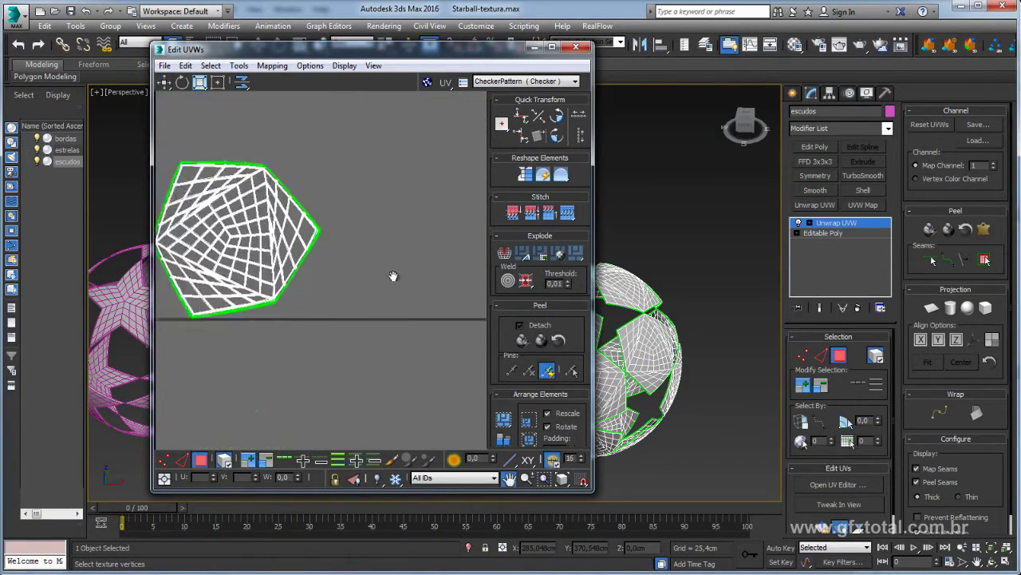
middle_click_drag(392, 278, 466, 380)
left_click_drag(178, 92, 178, 92)
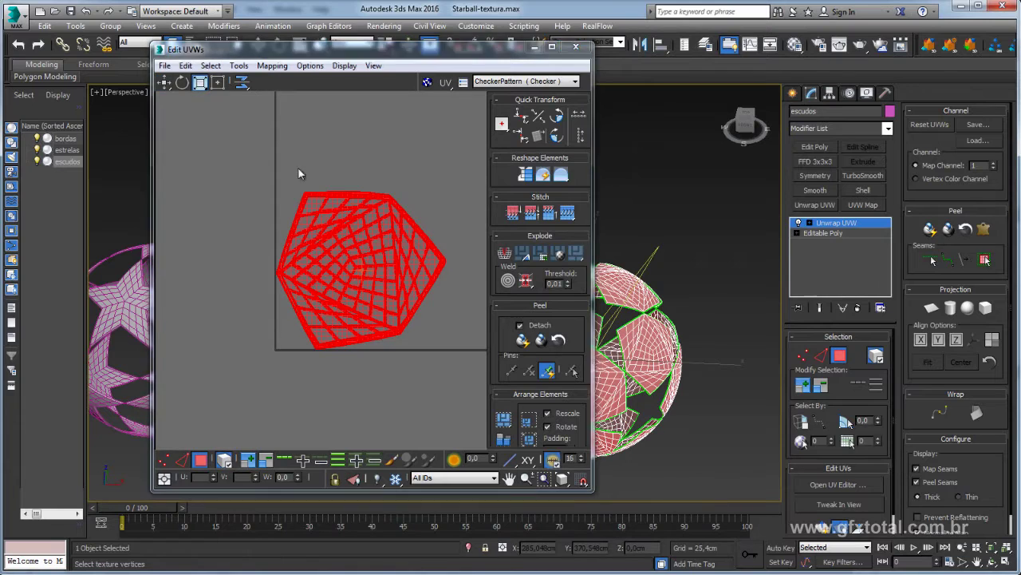
left_click_drag(347, 239, 349, 172)
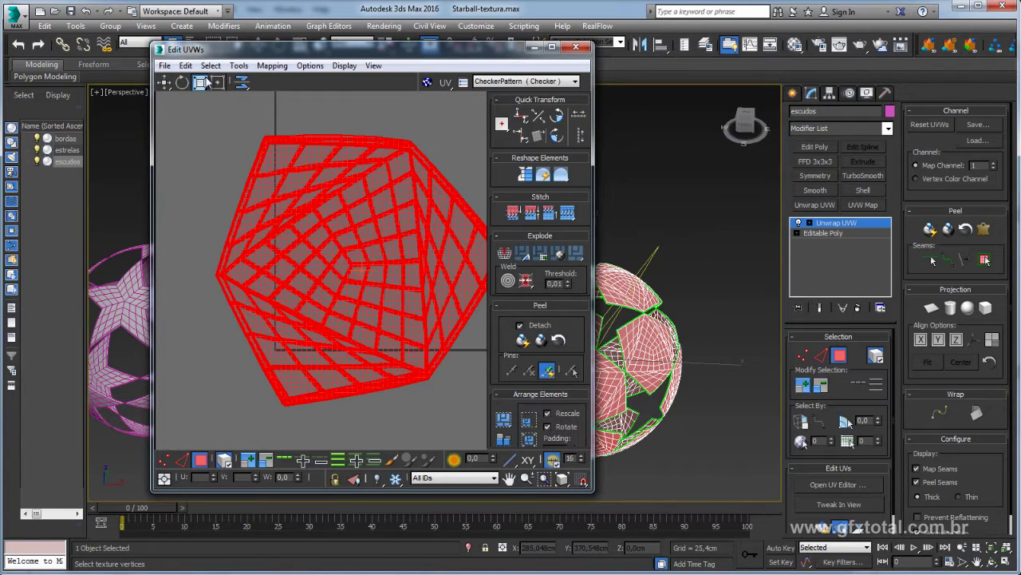
left_click_drag(270, 165, 345, 180)
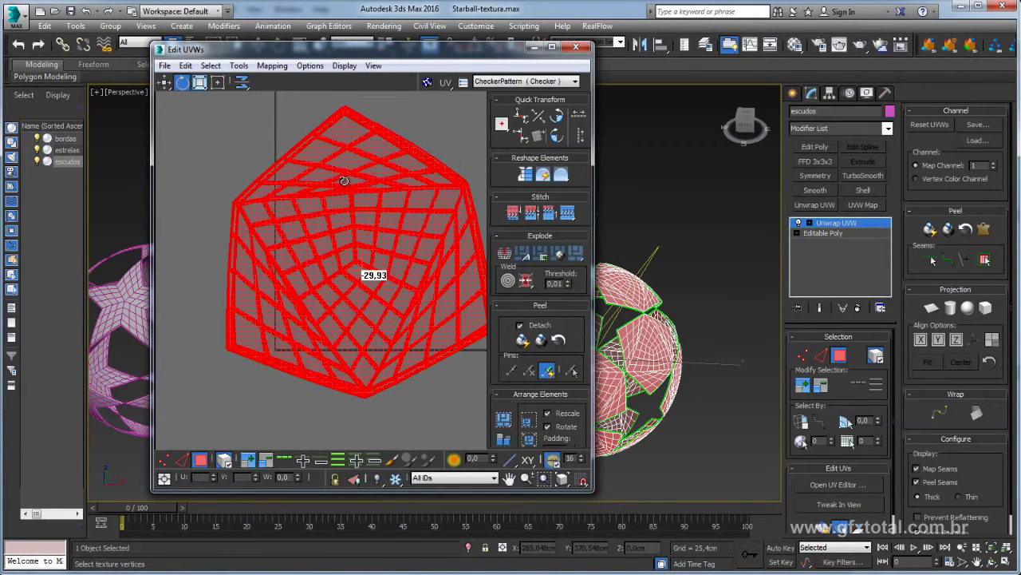
- Scale the island up slightly more and move it up and right into the UV square
scroll(345, 180, "down", 3)
scroll(263, 240, "down", 2)
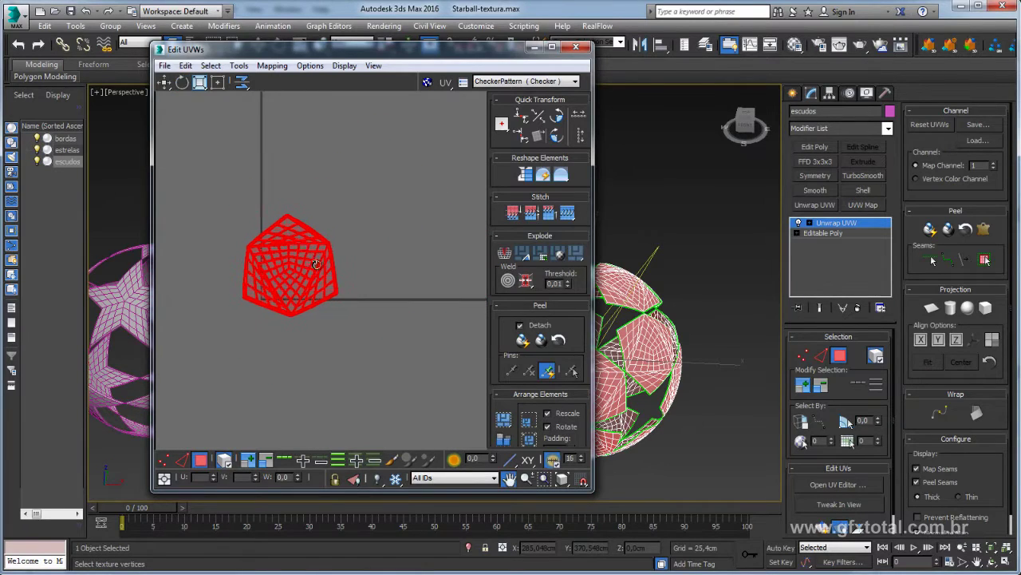
left_click(200, 83)
scroll(308, 280, "up", 2)
scroll(296, 275, "down", 3)
scroll(296, 277, "up", 3)
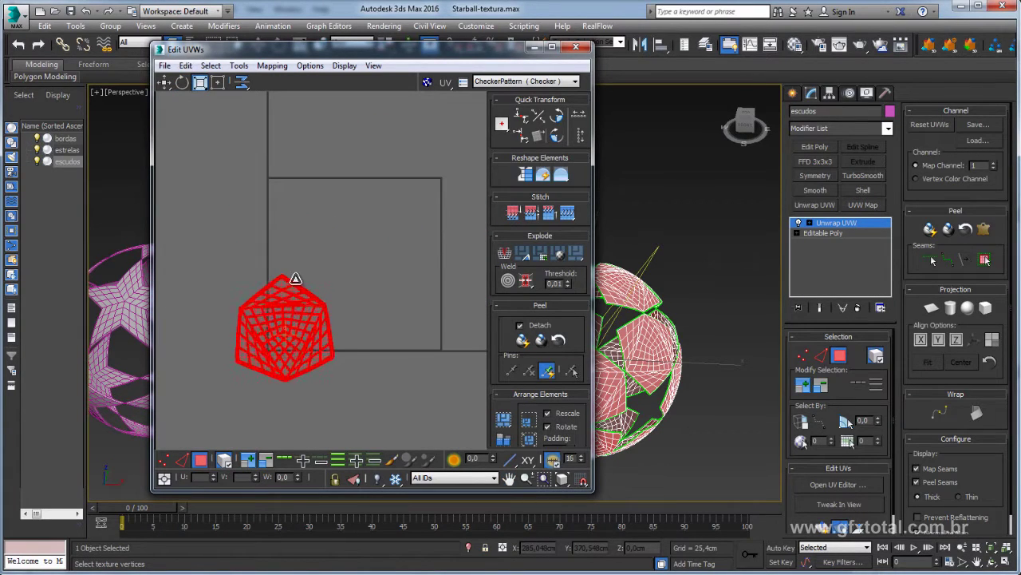
scroll(296, 274, "up", 1)
left_click_drag(296, 274, 303, 263)
mouse_move(304, 336)
left_mouse_down()
mouse_move(374, 280)
mouse_move(363, 251)
left_mouse_up()
- Return to the Move tool and close the Edit UVWs window
left_click(204, 84)
left_click(164, 82)
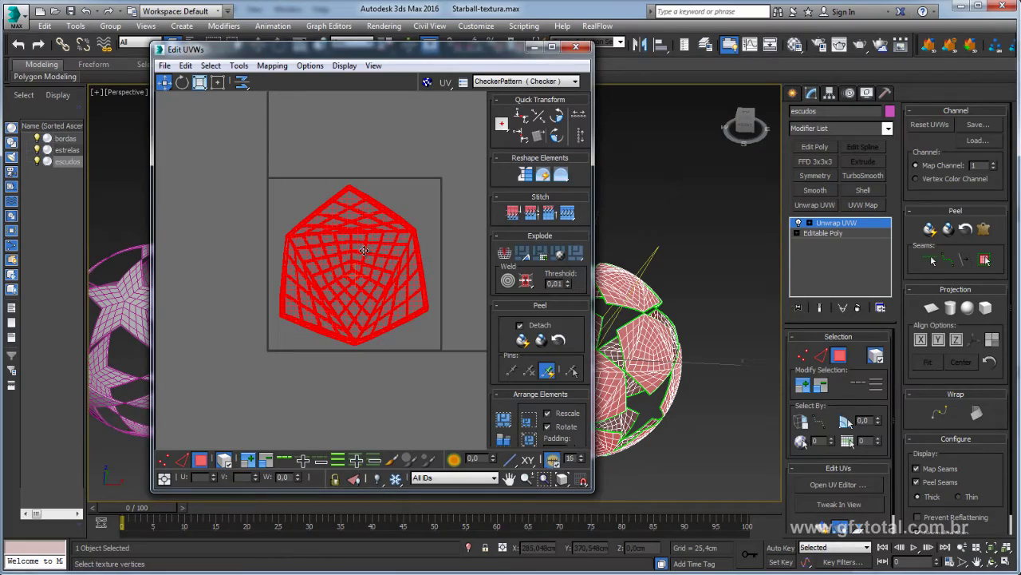
middle_click_drag(361, 194, 352, 191)
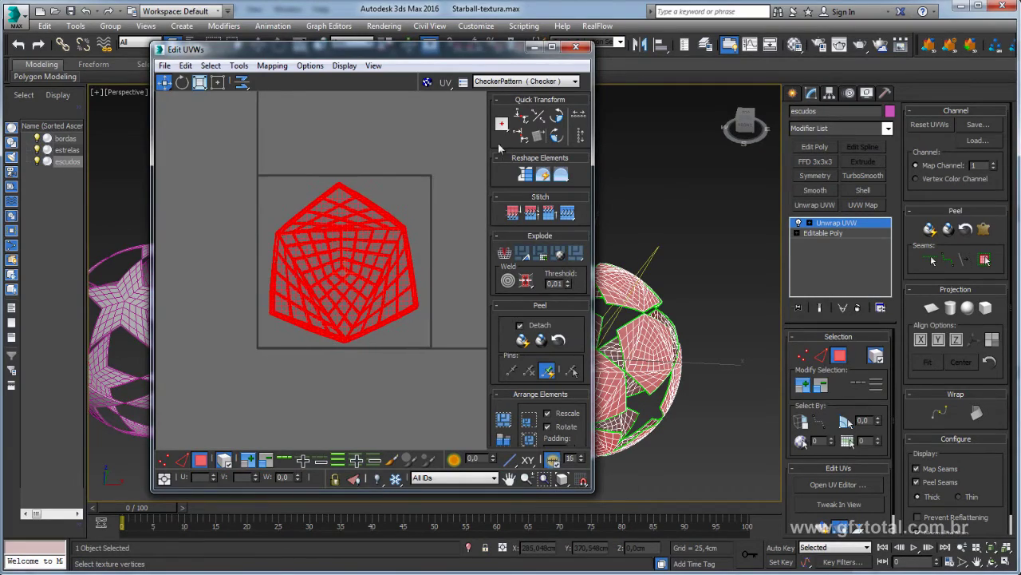
left_click(575, 48)
- Orbit to the middle bordas ball, select it and apply an Unwrap UVW modifier
left_click(836, 232)
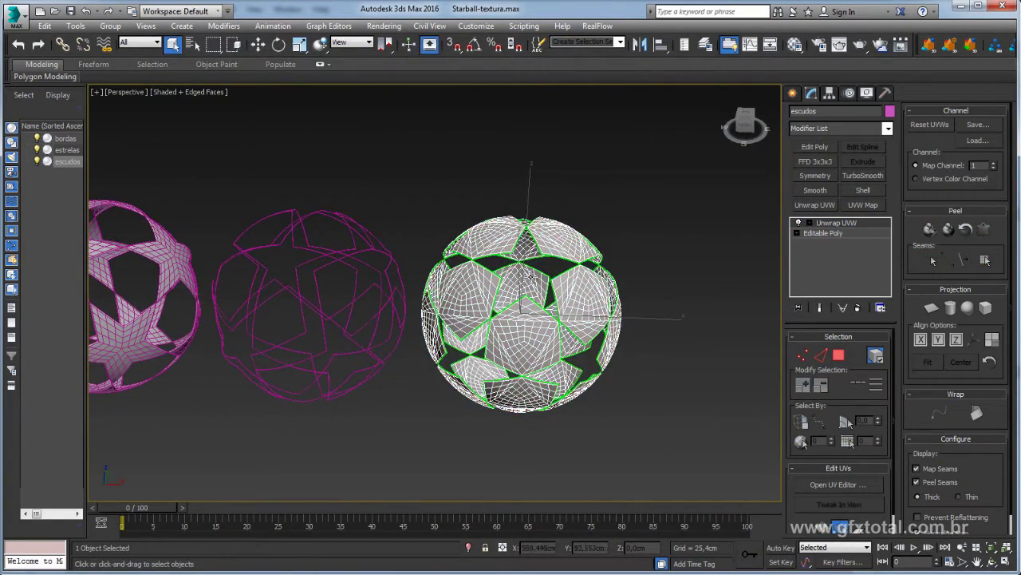
middle_click_drag(479, 335, 424, 339, "alt")
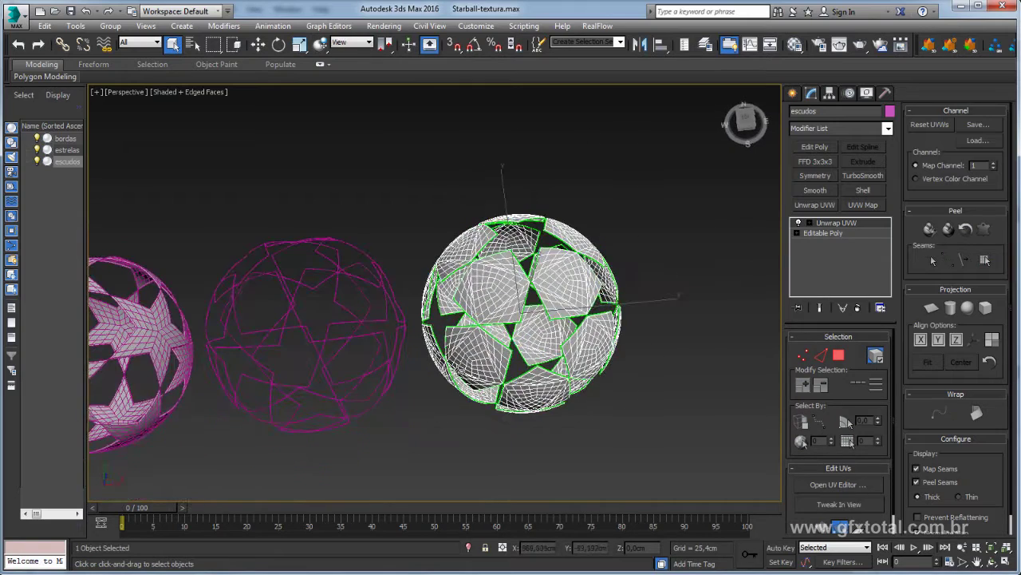
middle_click_drag(628, 410, 505, 281, "alt")
left_click(418, 360)
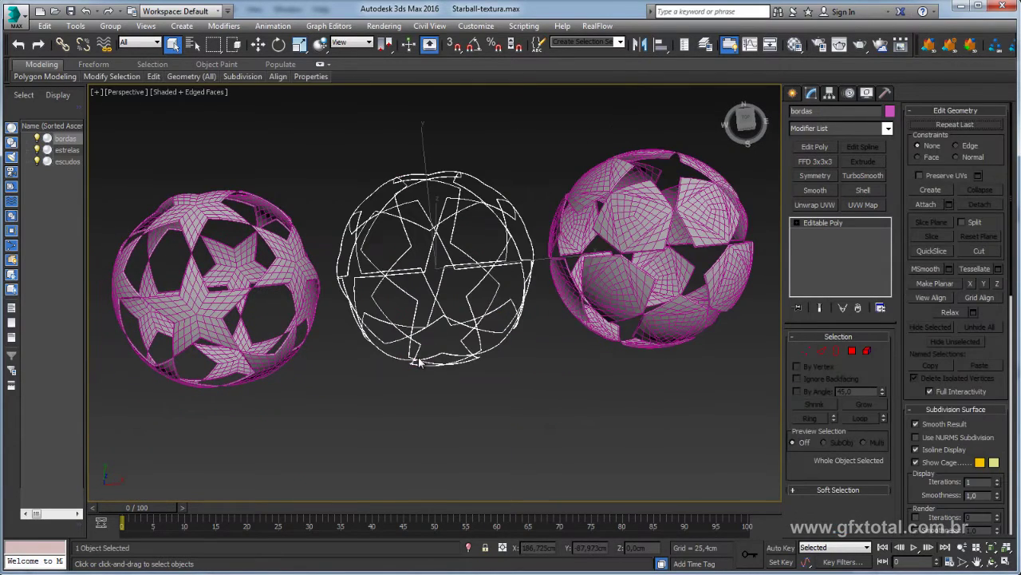
left_click(822, 205)
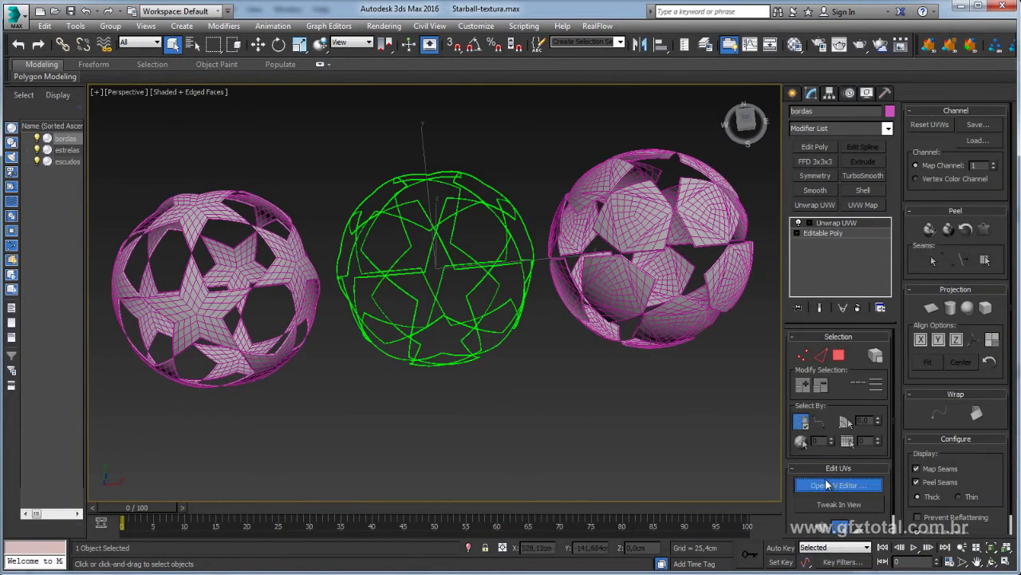
- Inspect bordas' UV layout with all faces selected, then select the estrelas star ball
left_click(838, 485)
scroll(165, 311, "down", 5)
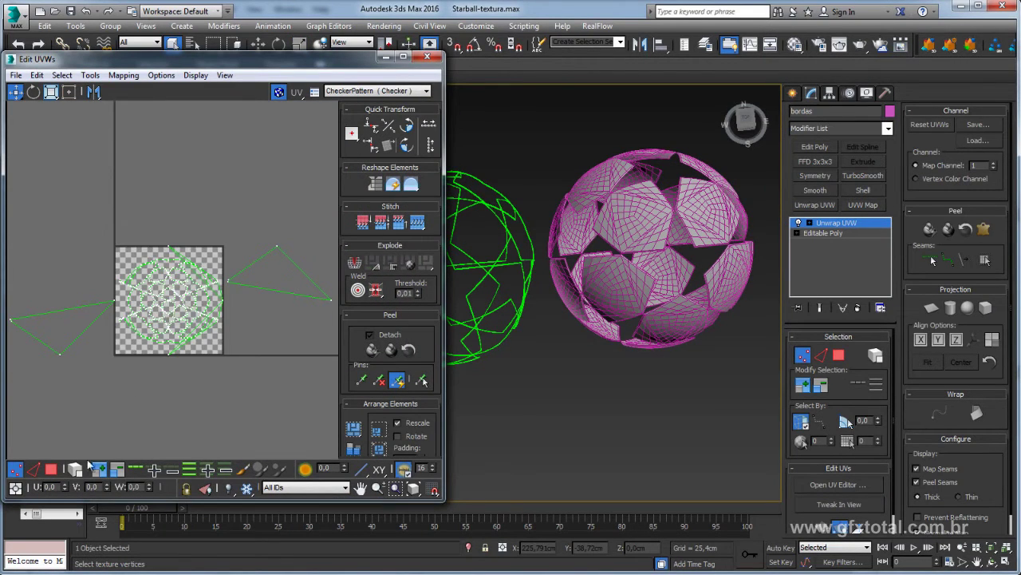
left_click(51, 468)
key("ctrl+a")
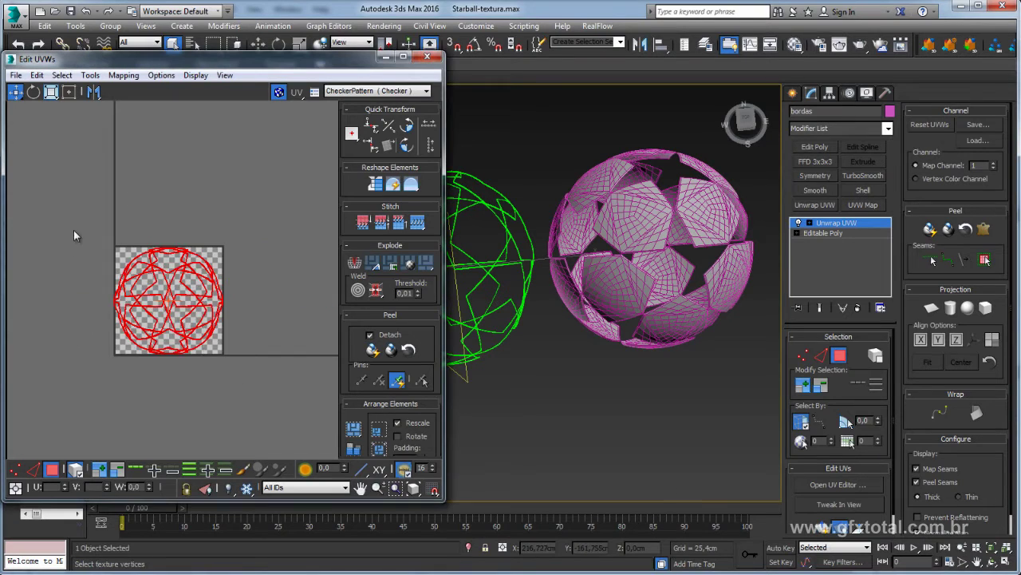
scroll(218, 197, "up", 1)
scroll(240, 239, "up", 2)
scroll(286, 295, "up", 2)
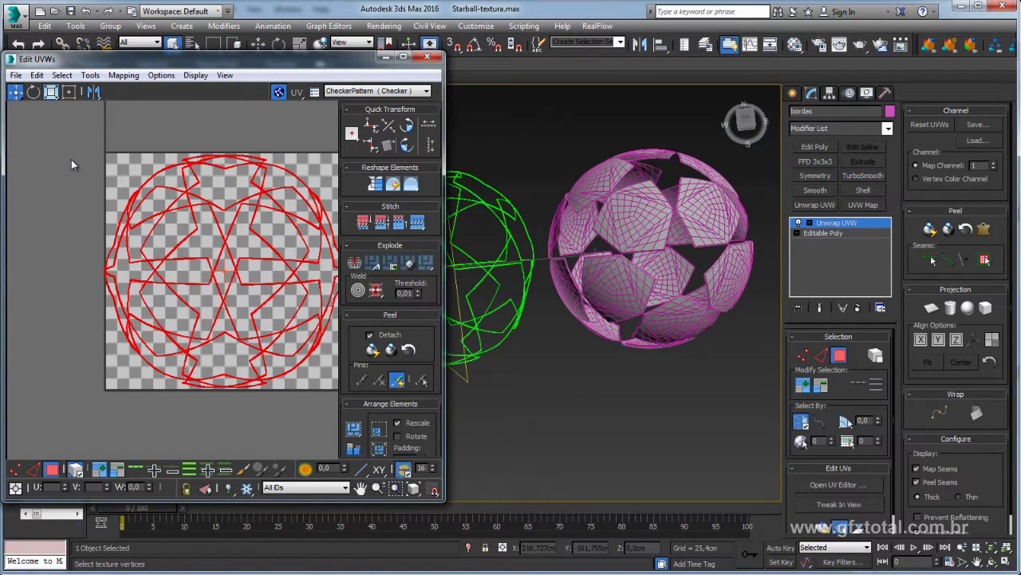
left_click(427, 56)
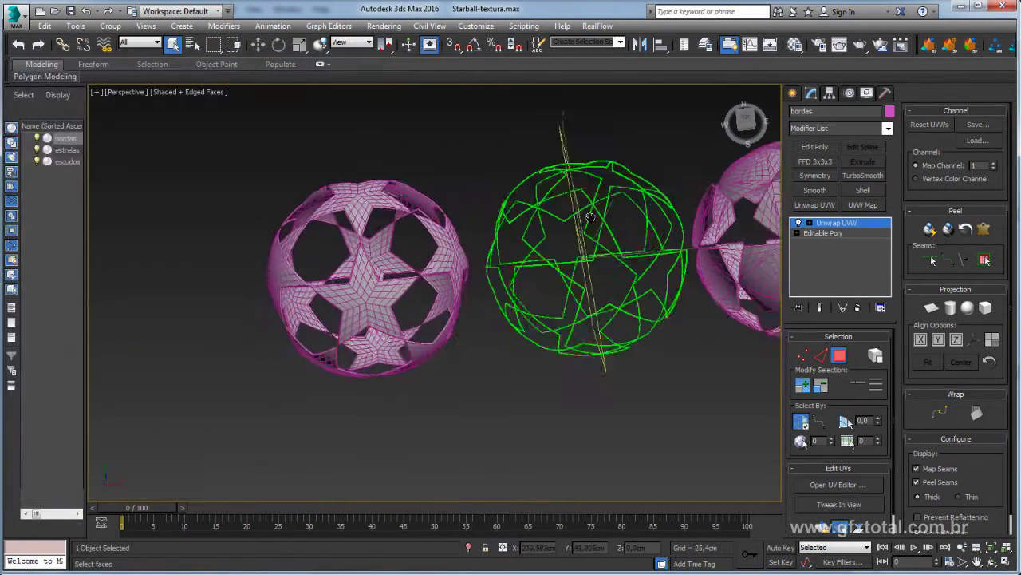
middle_click_drag(590, 217, 611, 214)
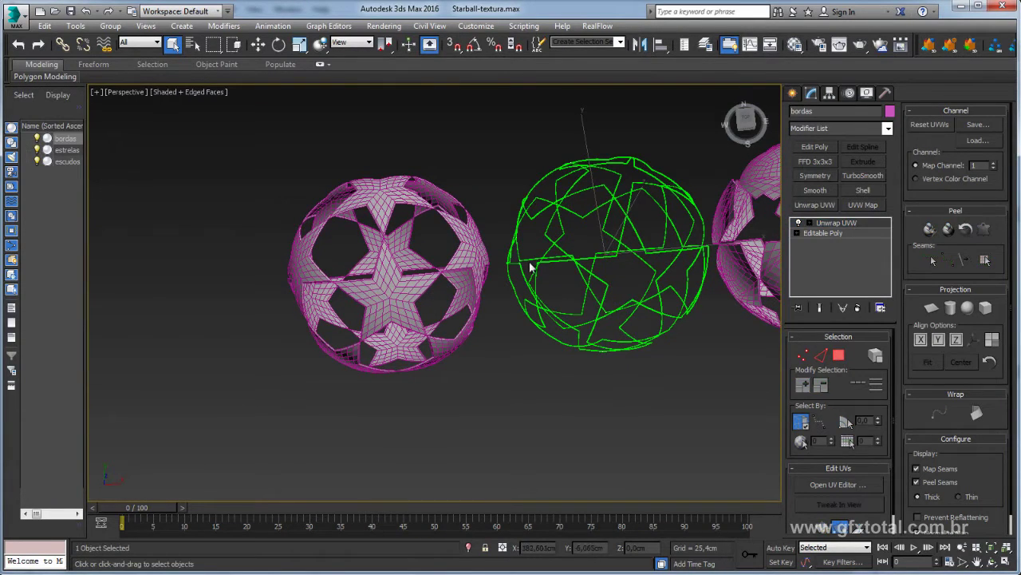
left_click(384, 285)
- Frame the estrelas ball, apply Unwrap UVW to it and open its UV editor
key("z")
scroll(457, 340, "up", 3)
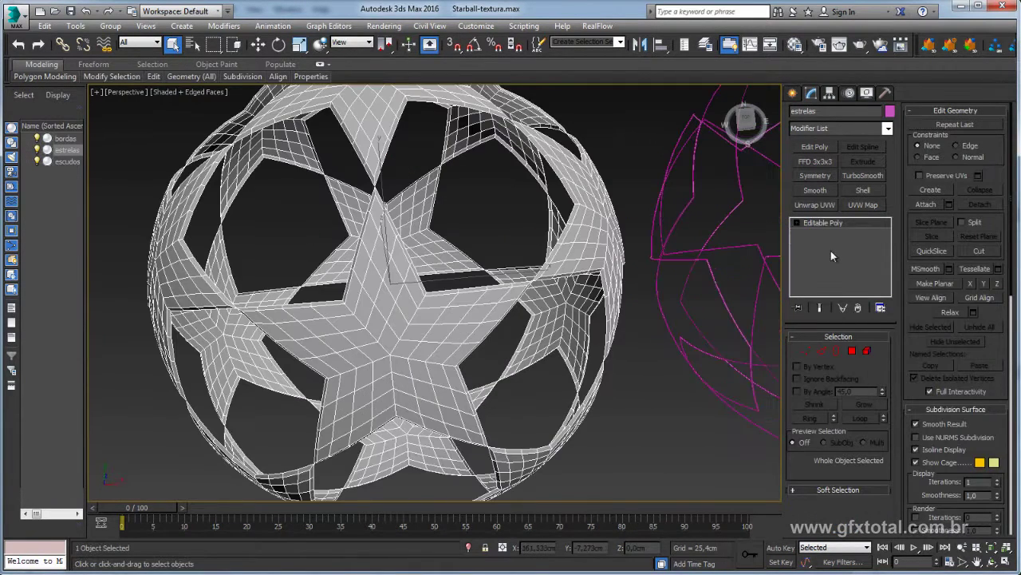
key("z")
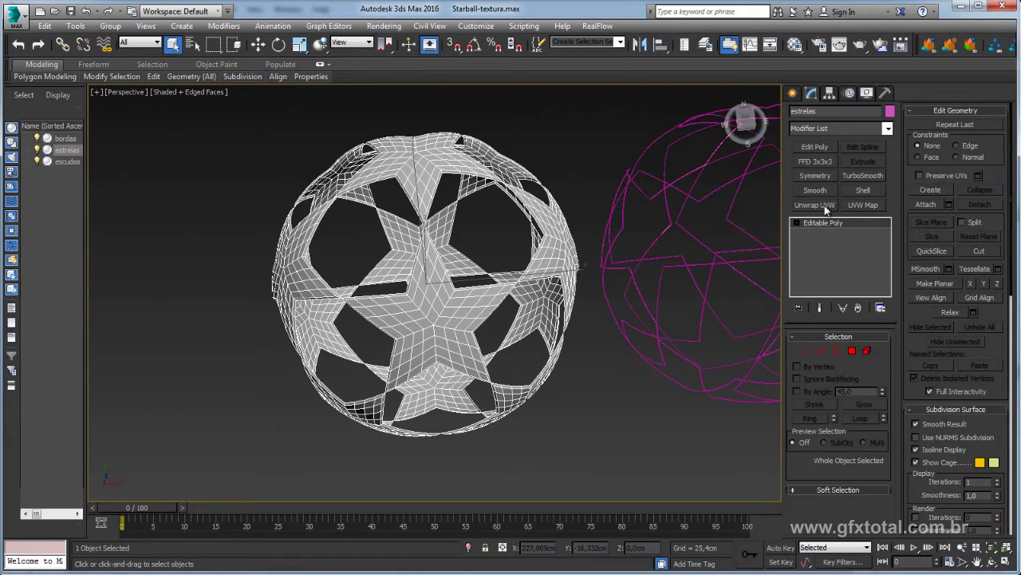
left_click(821, 204)
scroll(515, 296, "down", 5)
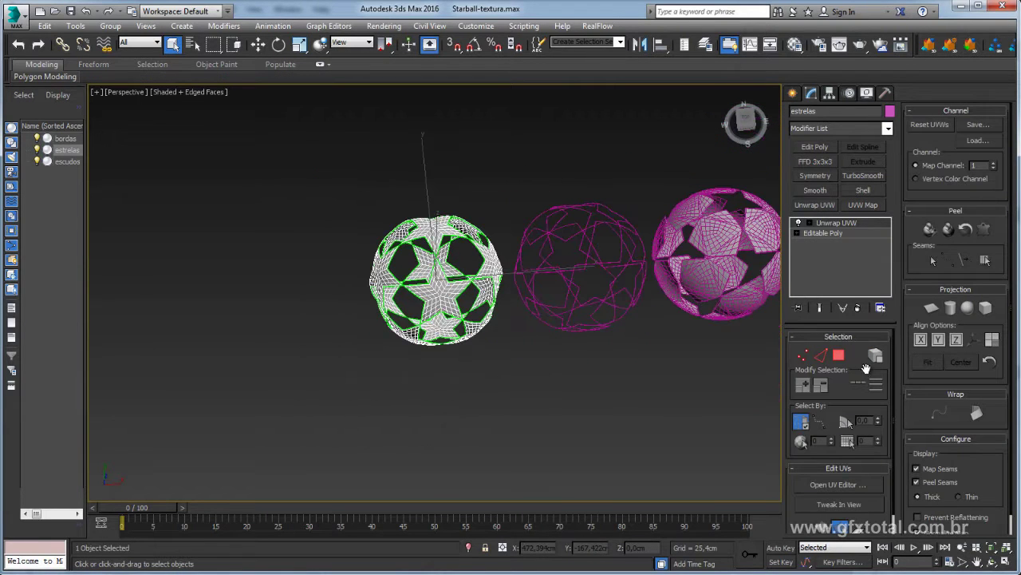
middle_click_drag(547, 320, 578, 328)
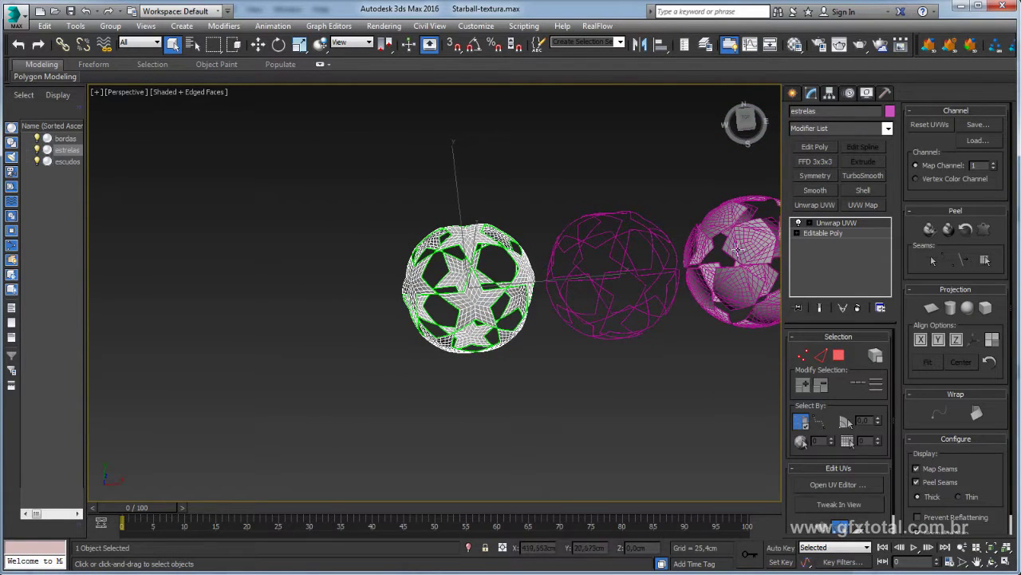
scroll(716, 246, "up", 4)
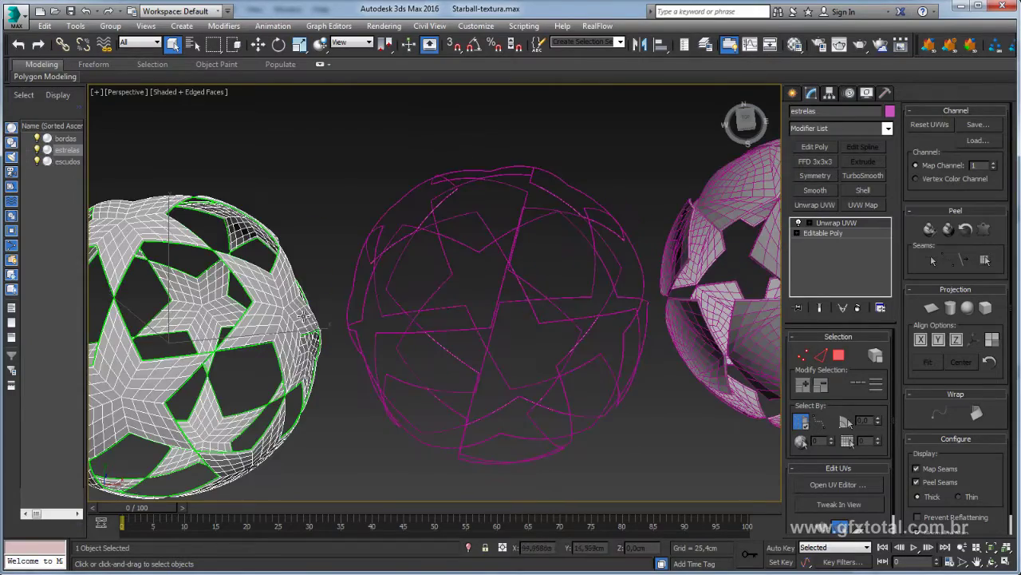
scroll(305, 317, "down", 2)
middle_click_drag(305, 316, 688, 304)
left_click(833, 485)
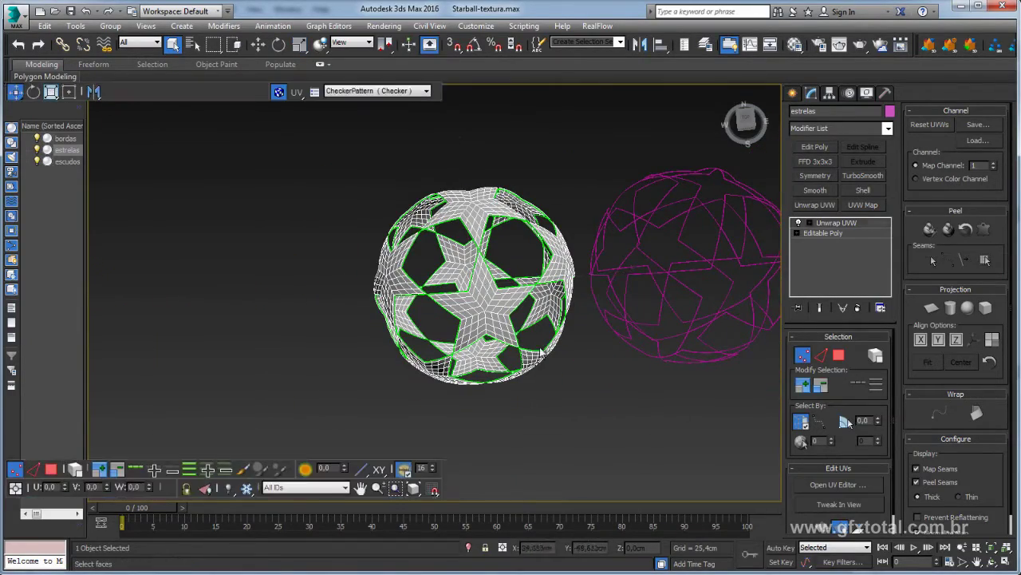
middle_click_drag(495, 319, 639, 327)
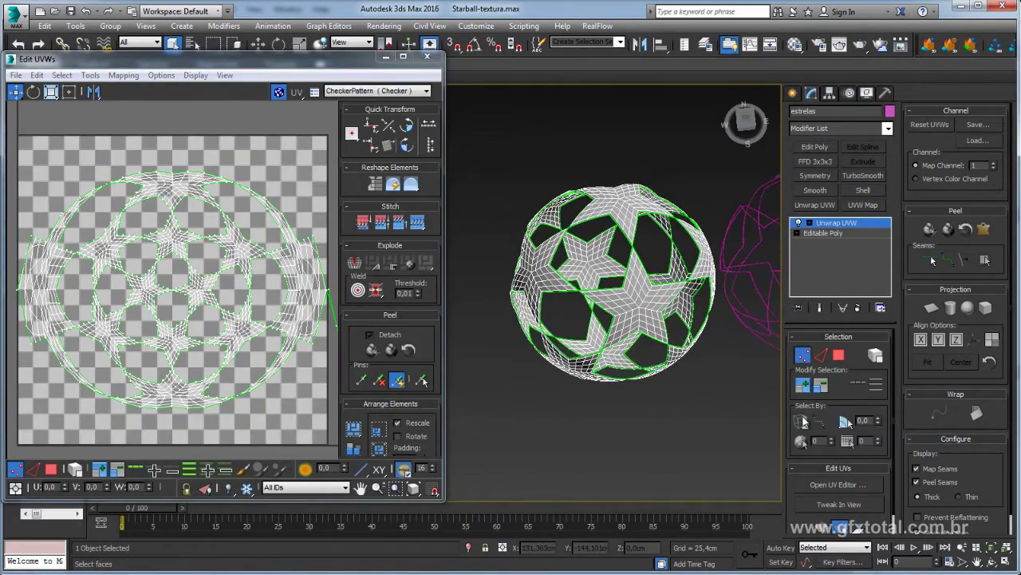
- Select the whole estrelas UV cluster and move it to the lower left, outside the 0–1 tile
left_click(838, 355)
key("ctrl+a")
left_click(768, 369)
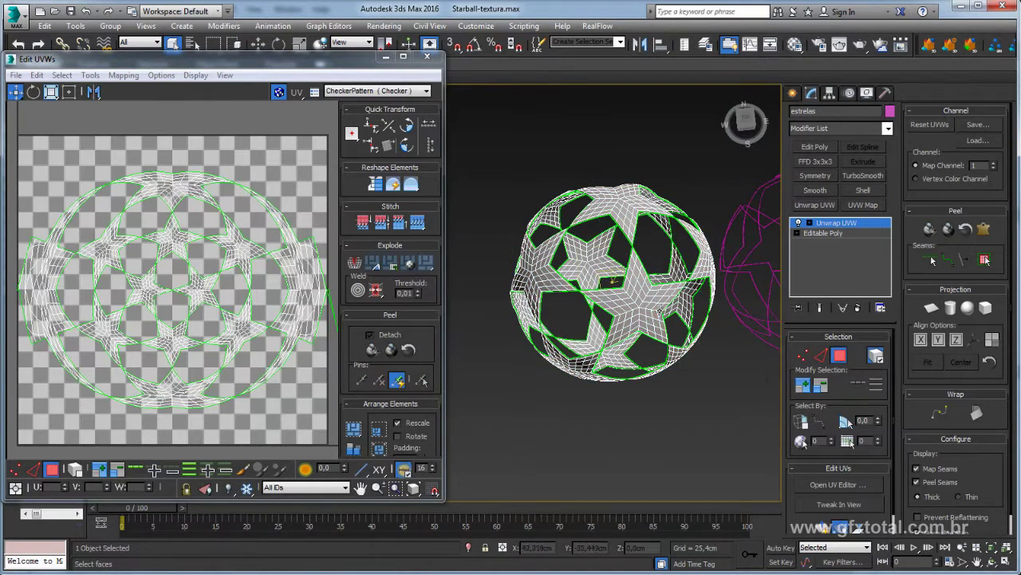
left_click(619, 295)
scroll(221, 273, "down", 3)
key("ctrl+a")
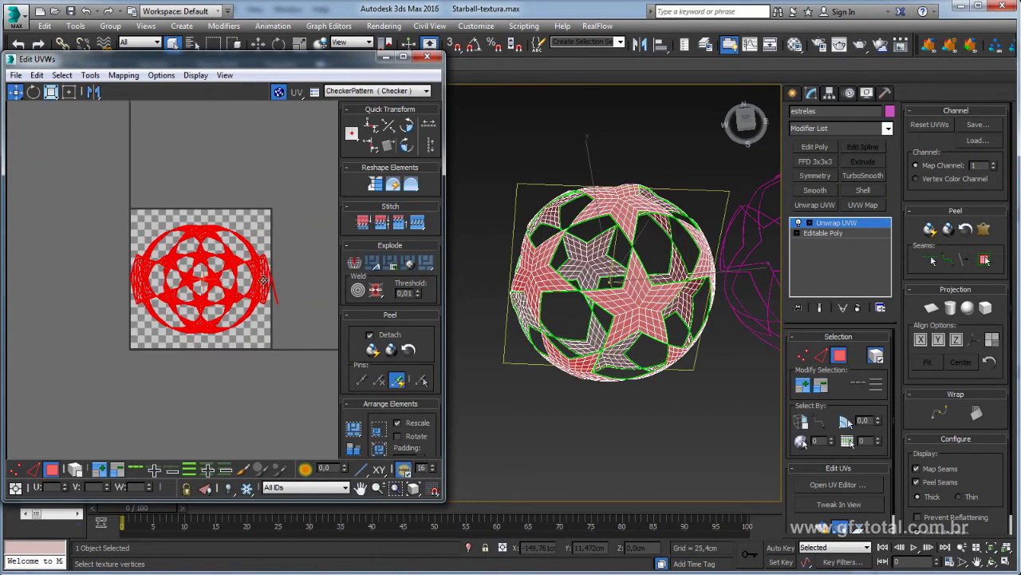
left_click_drag(211, 279, 24, 387)
- Hide the checker background and select only the central star's faces
middle_click_drag(183, 354, 252, 327)
left_click(279, 91)
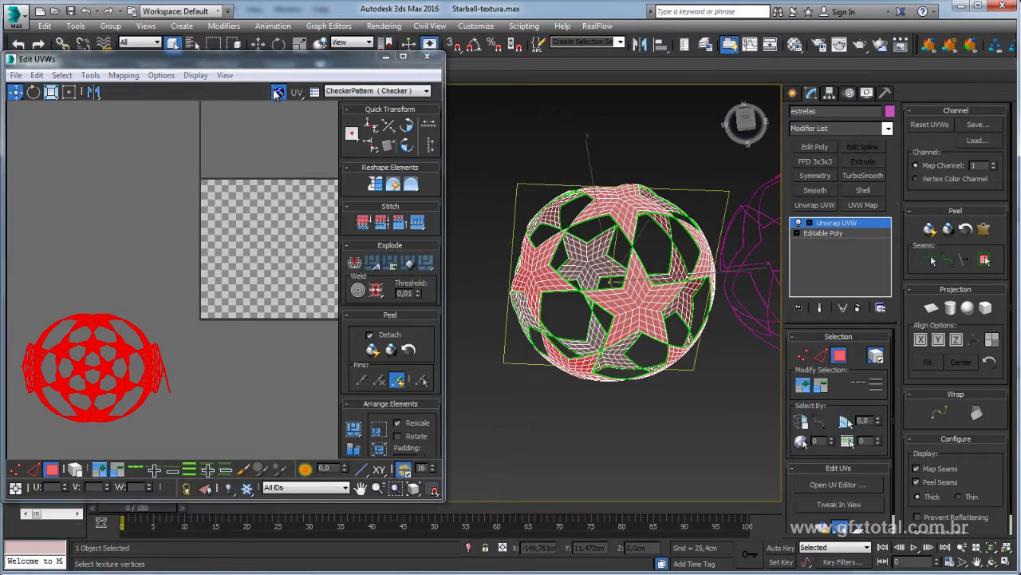
middle_click_drag(295, 229, 215, 189)
left_click(633, 412)
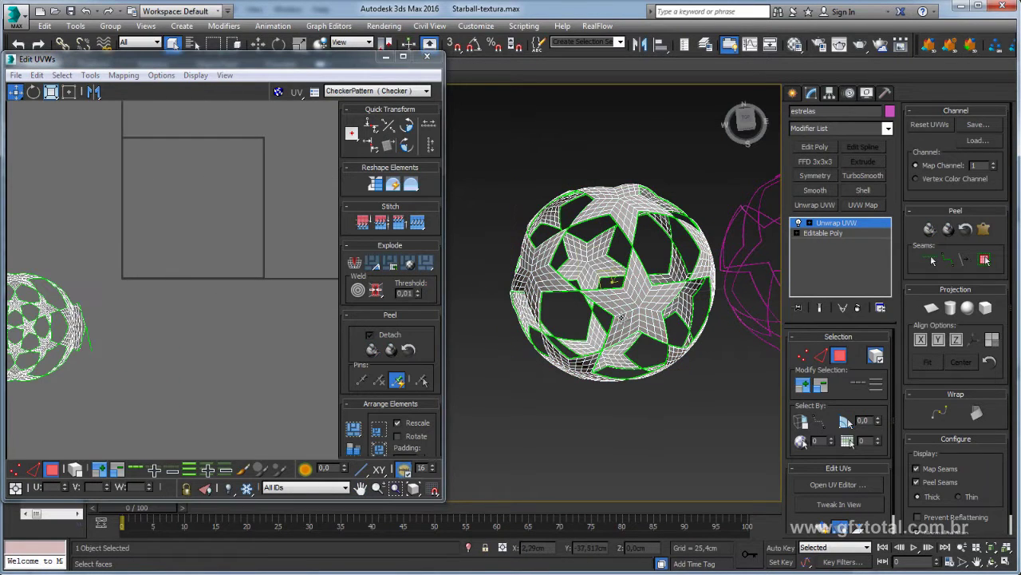
left_click(622, 317)
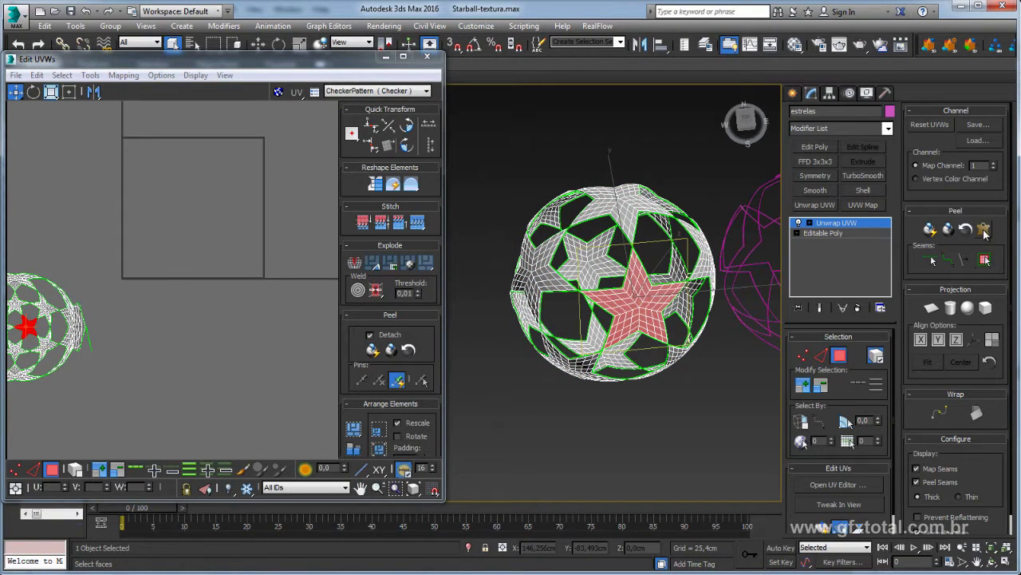
- Pelt the central star, relax it by polygon angles (1 iteration, stretch 0.001) and commit
left_click(985, 231)
left_click(587, 212)
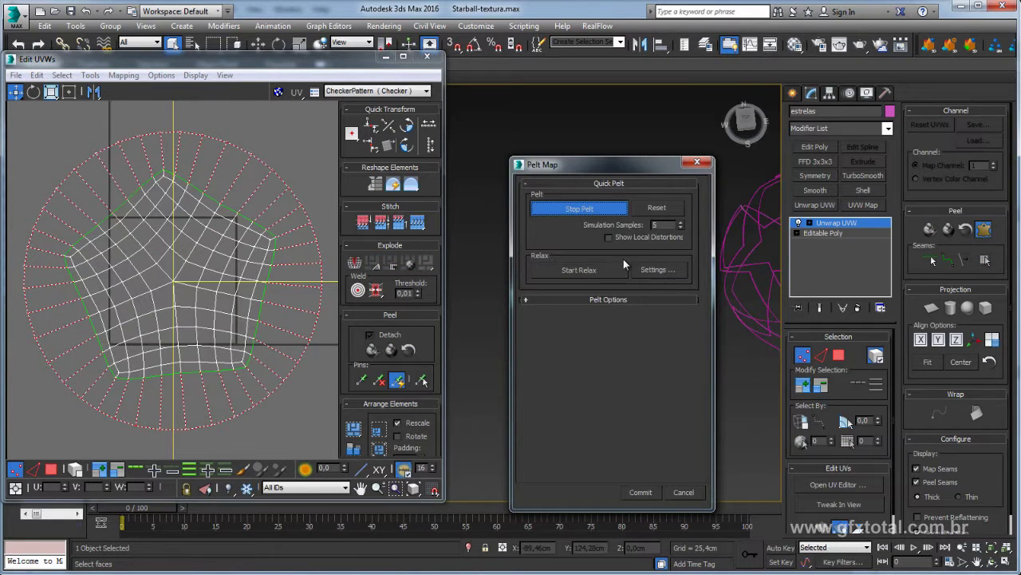
left_click(656, 269)
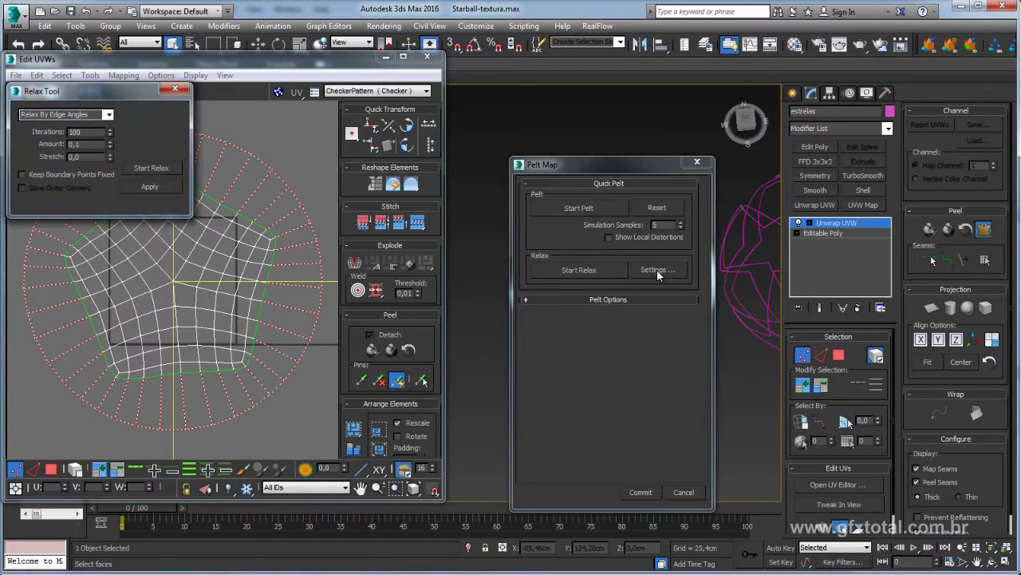
left_click(108, 115)
left_click(104, 131)
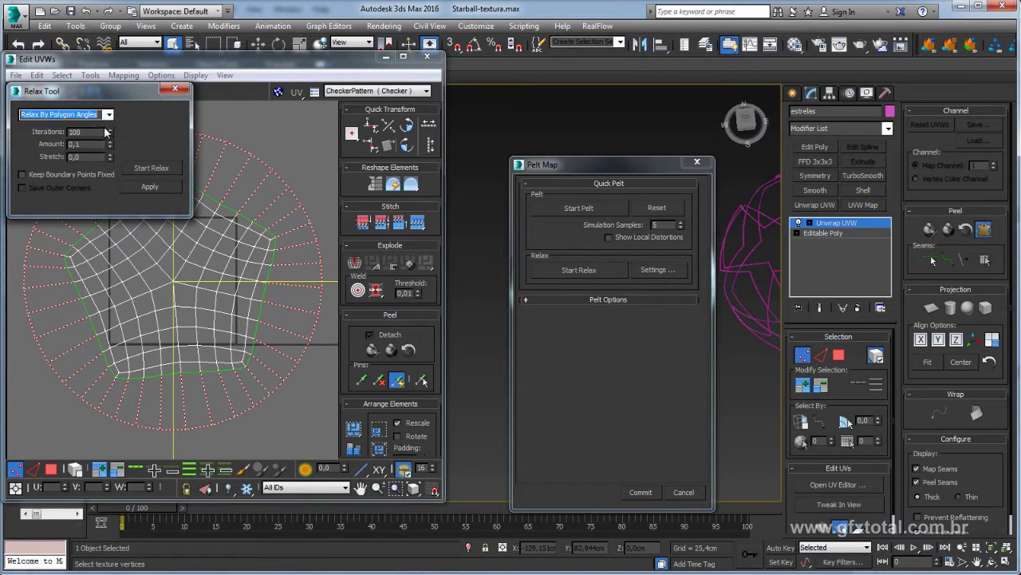
left_click(110, 130)
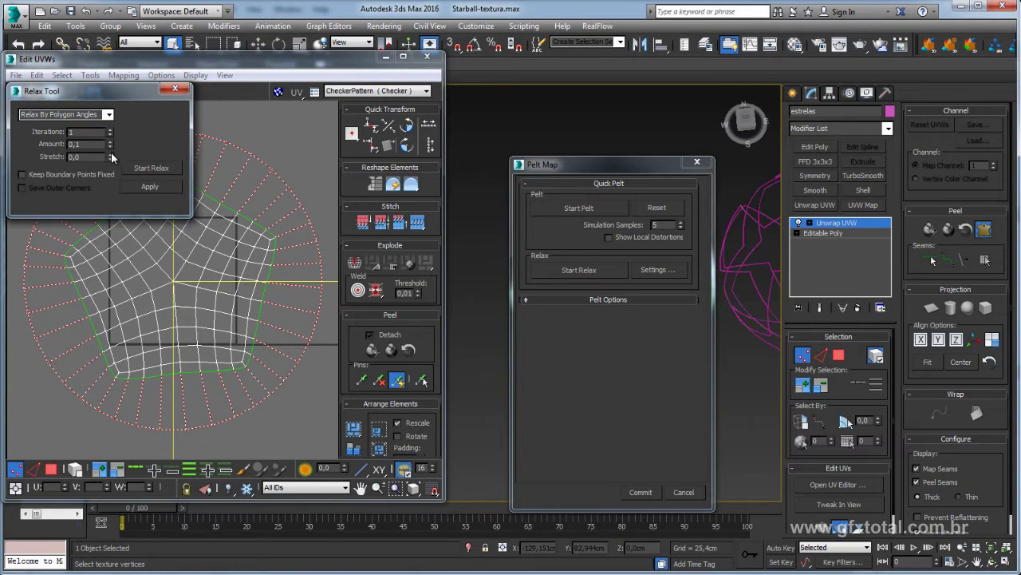
left_click_drag(112, 90, 132, 94)
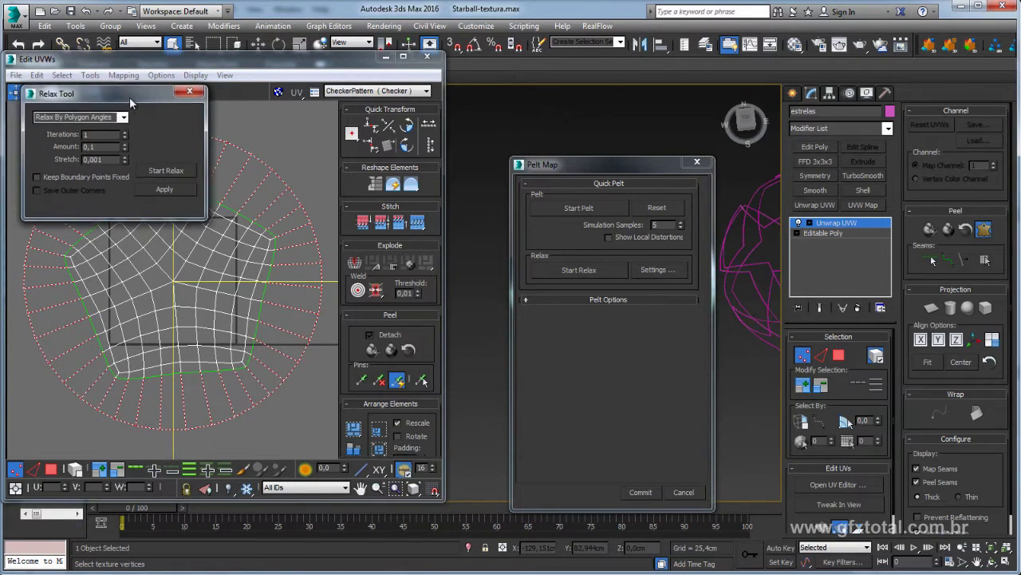
left_click(171, 177)
left_click(177, 176)
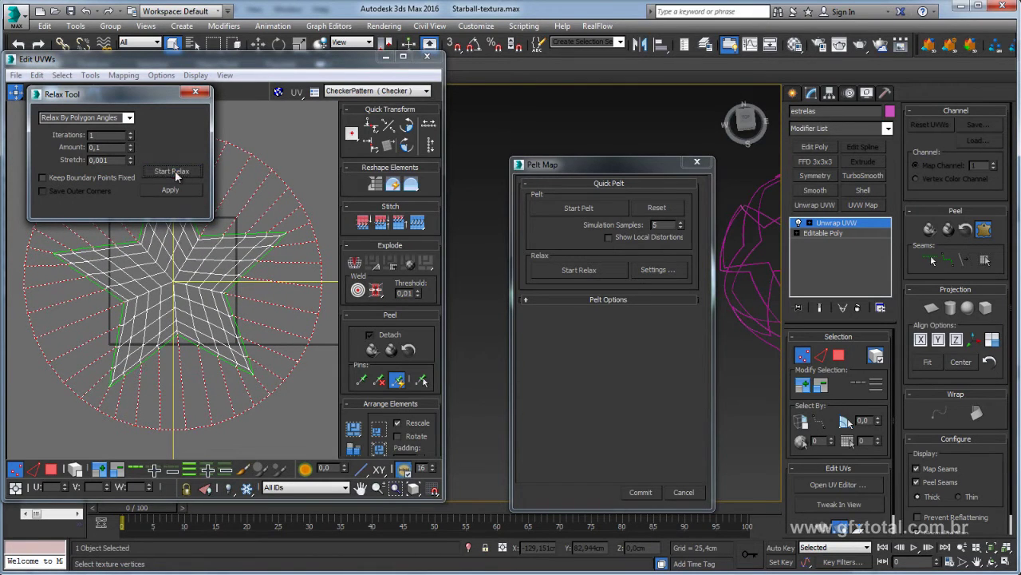
left_click(644, 491)
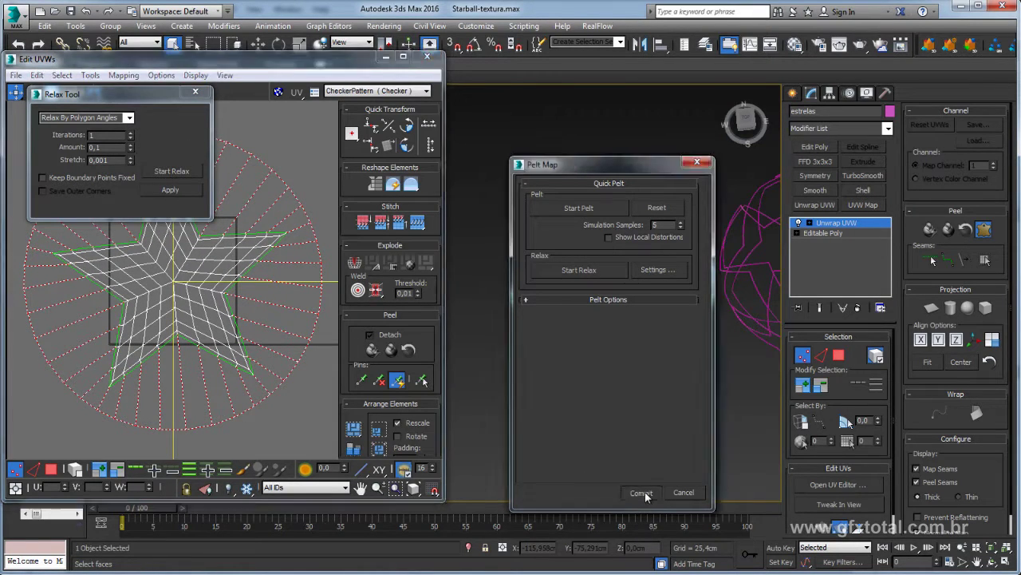
mouse_move(144, 336)
middle_mouse_down()
mouse_move(271, 313)
mouse_move(271, 269)
middle_mouse_up()
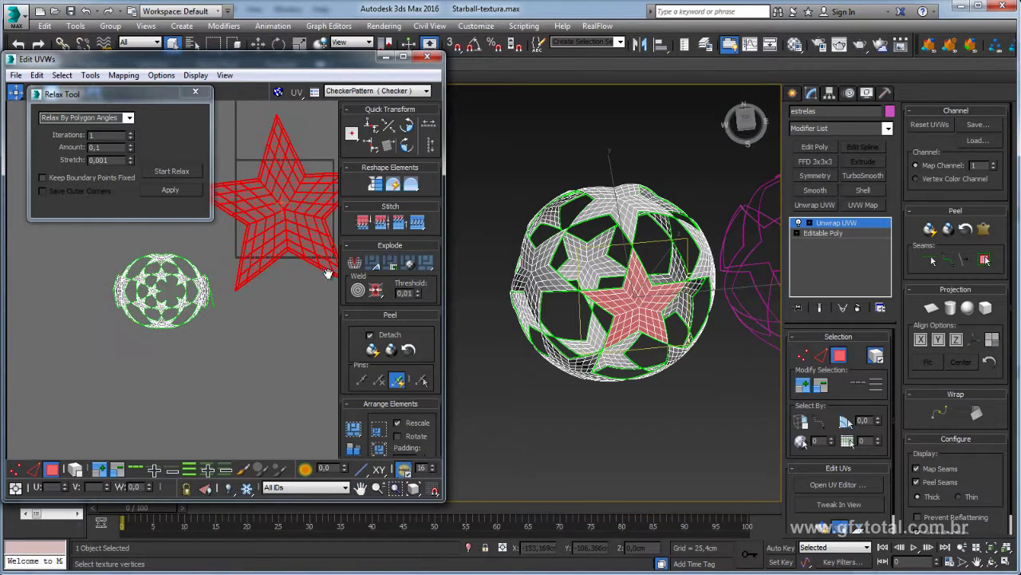
- Pelt, relax and commit the star on the sphere's left side
left_click(550, 286)
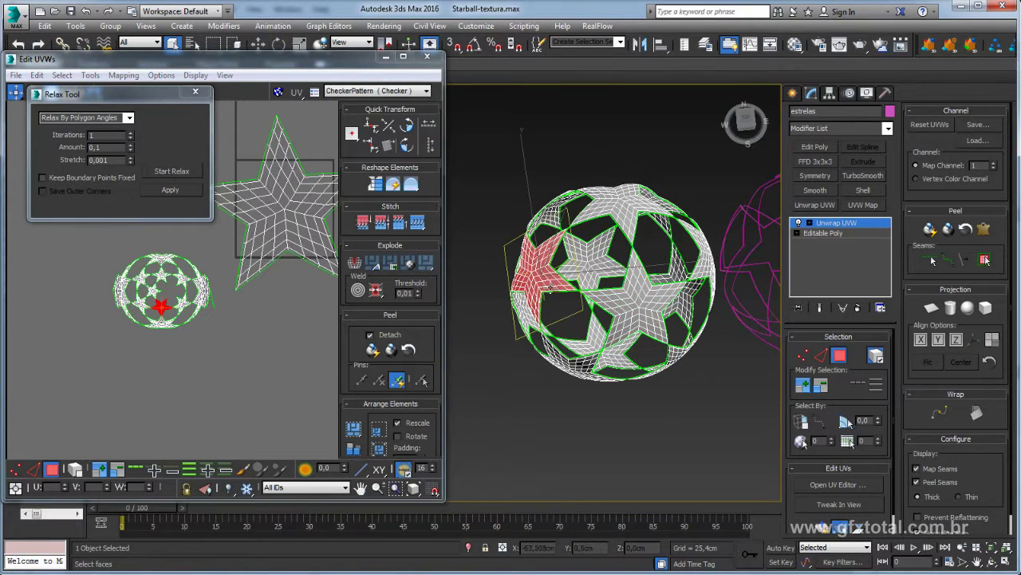
left_click(984, 231)
left_click(605, 208)
left_click(576, 273)
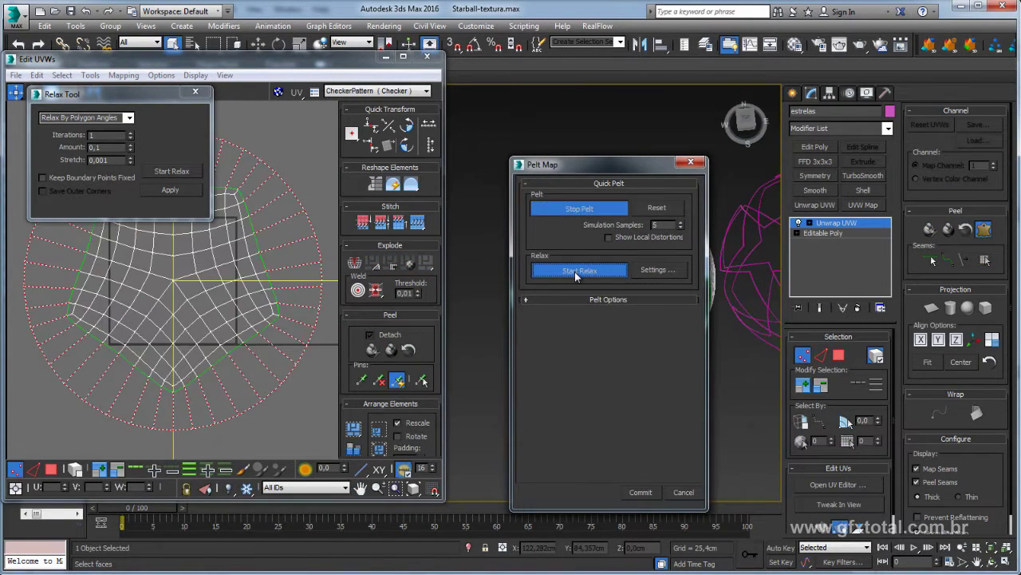
left_click(637, 490)
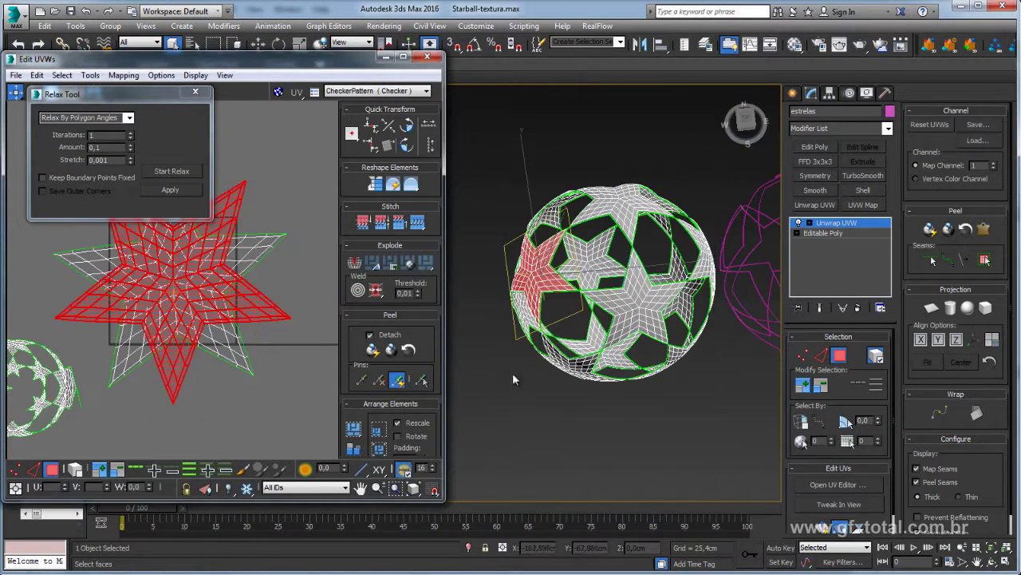
middle_click_drag(126, 380, 310, 288)
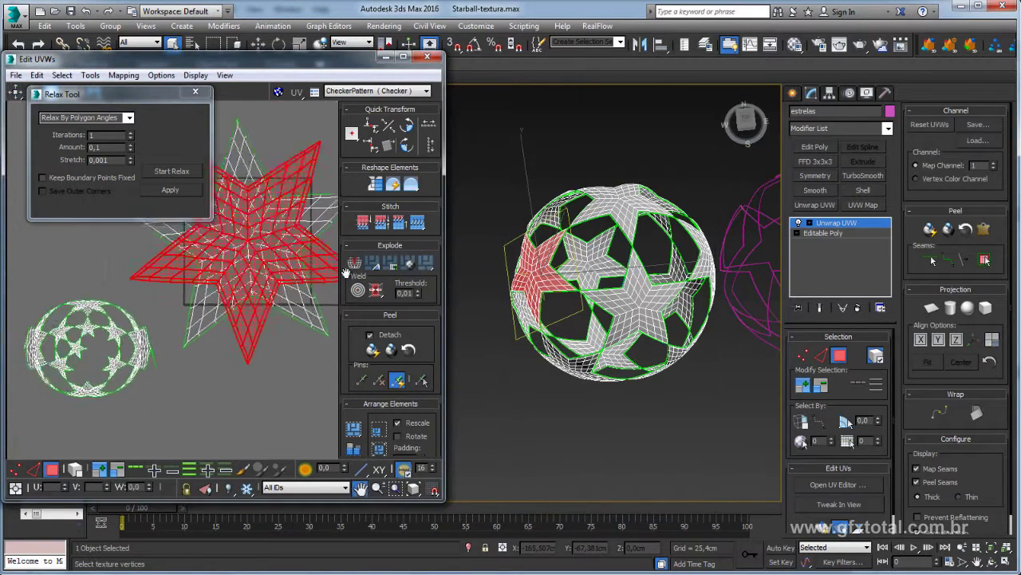
- Pelt and commit another star, then turn on Select by Element and pick the sphere island
left_click(593, 256)
left_click(983, 230)
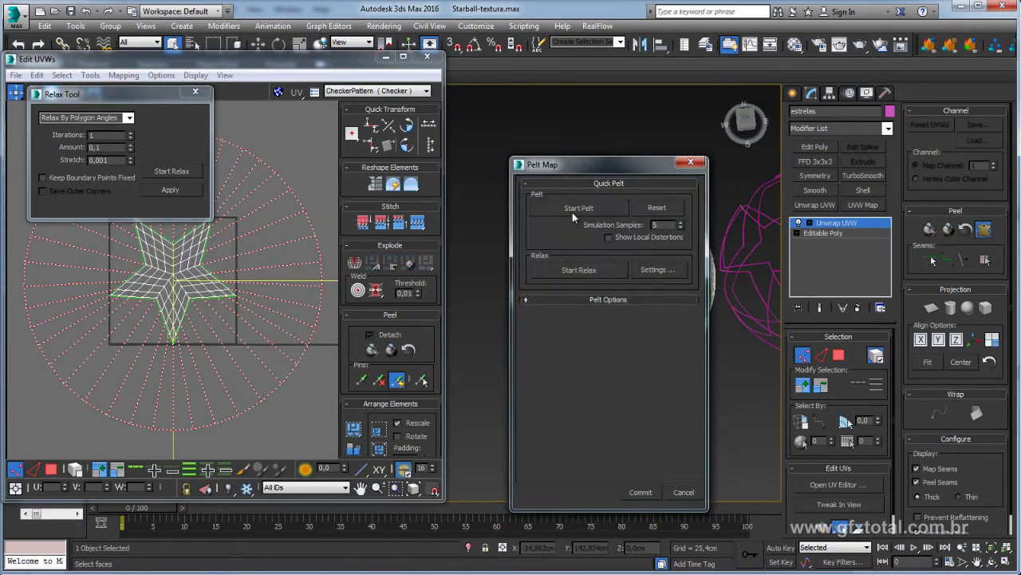
left_click(641, 492)
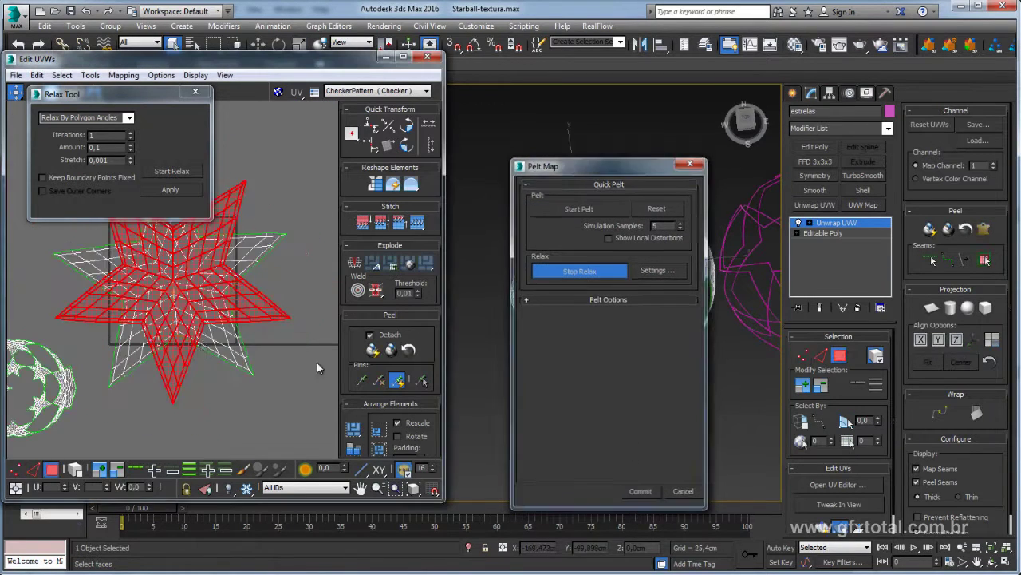
left_click(781, 253)
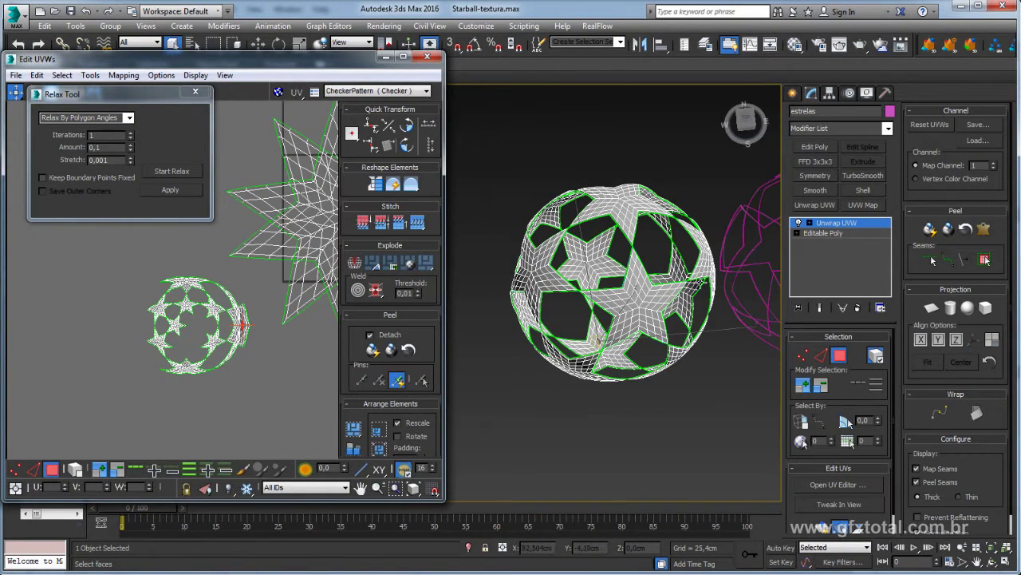
left_click(75, 469)
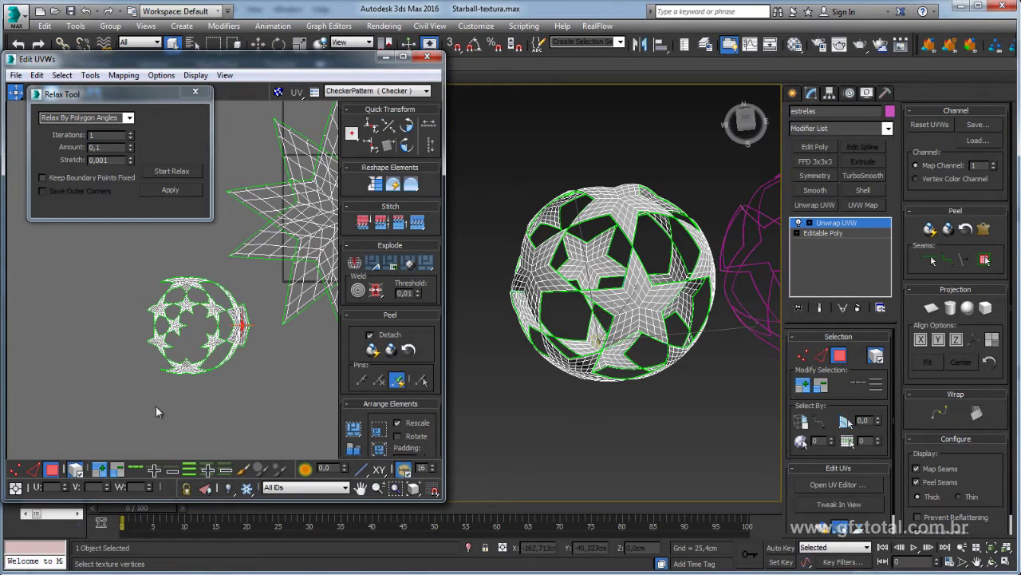
left_click(182, 367)
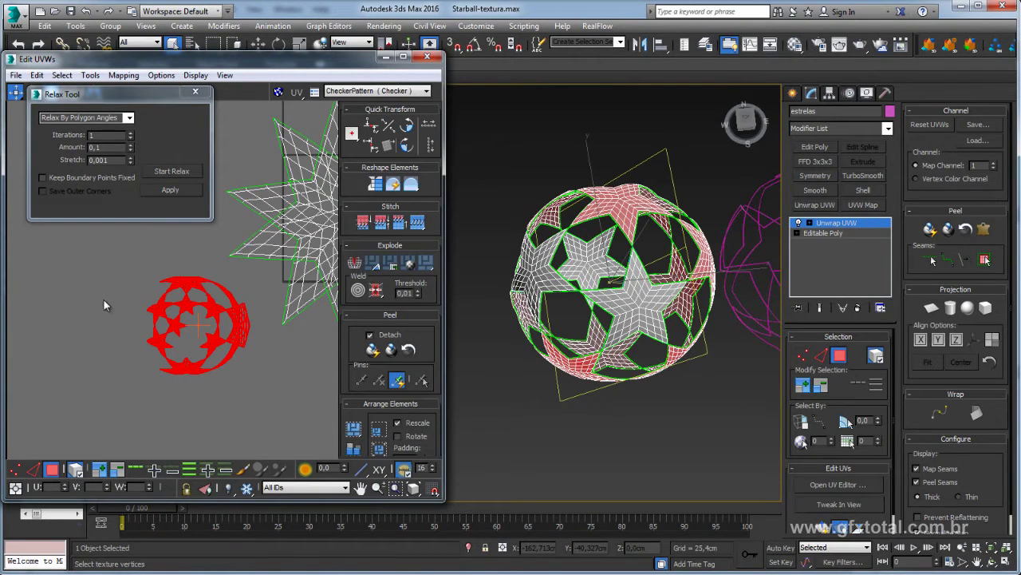
- Pelt, relax and commit the star at the ball's lower-left back
left_click(653, 369, "ctrl")
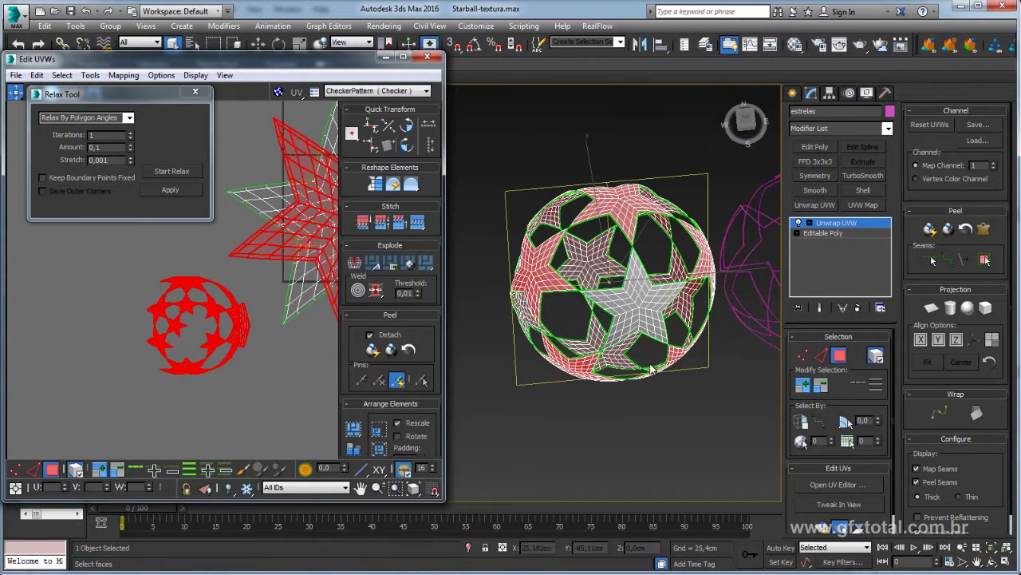
left_click(648, 433)
left_click(642, 308)
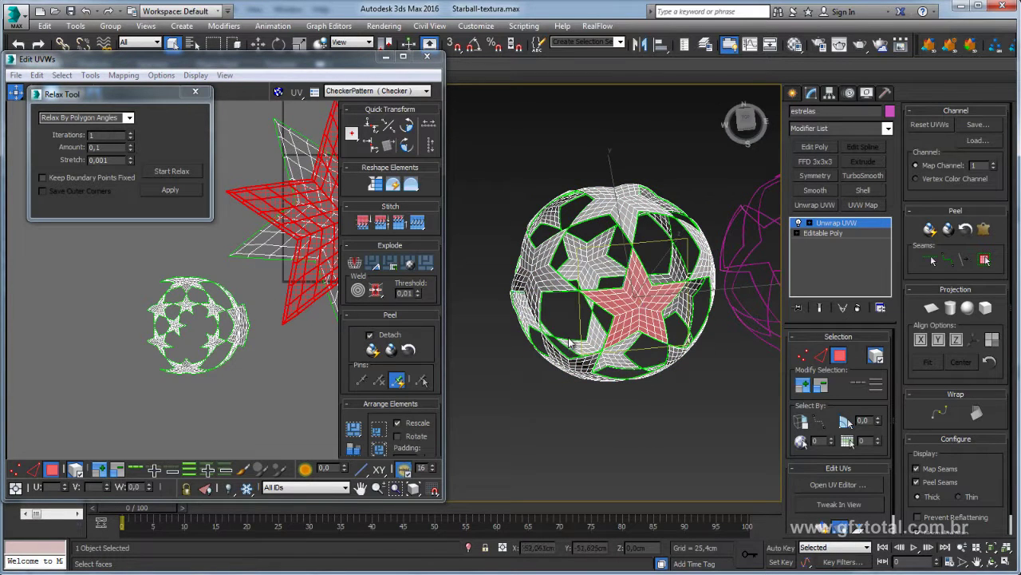
left_click(594, 351)
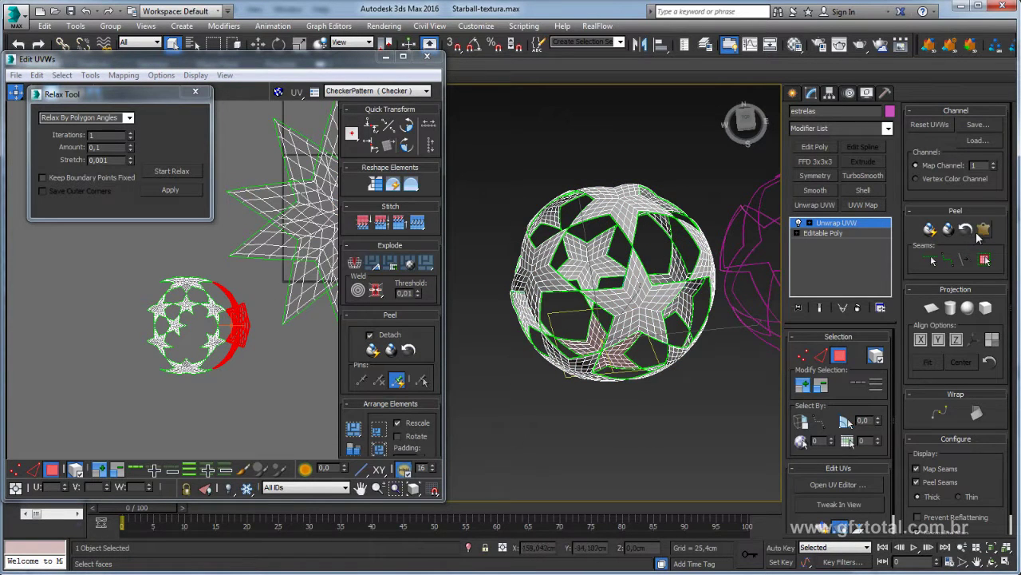
left_click(981, 231)
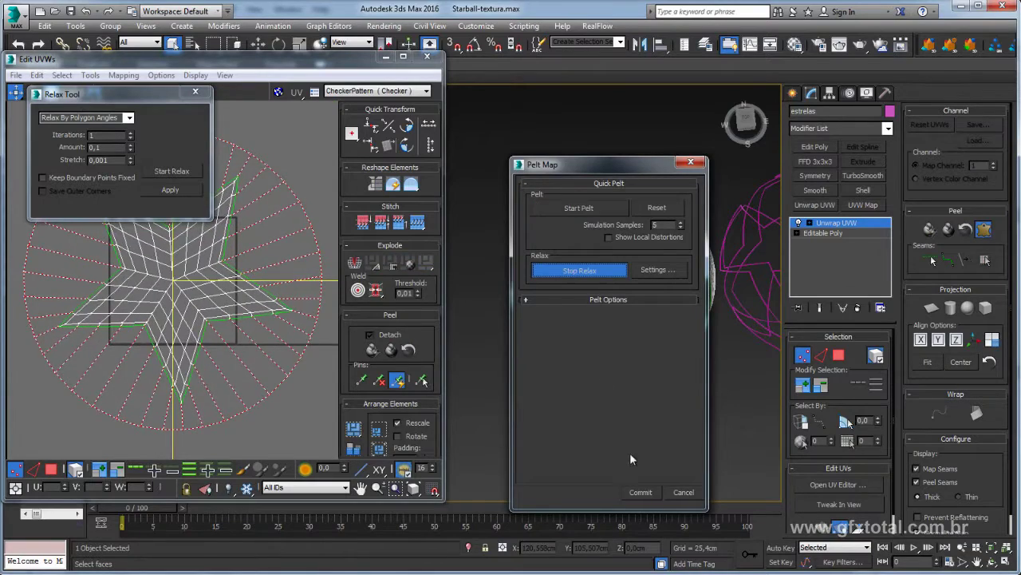
left_click(641, 491)
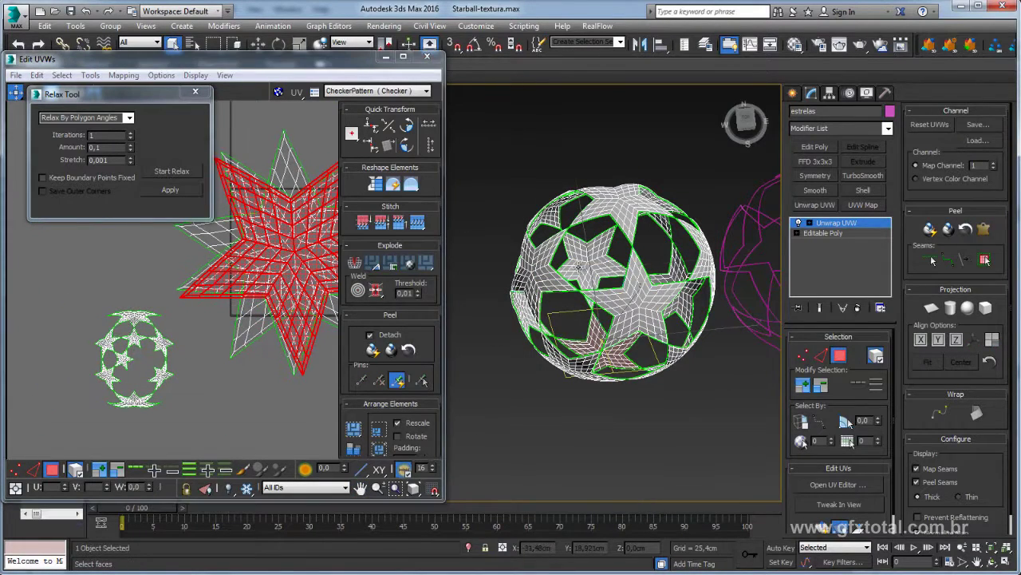
- Pelt, relax and commit the next lower-left star
left_click(504, 327)
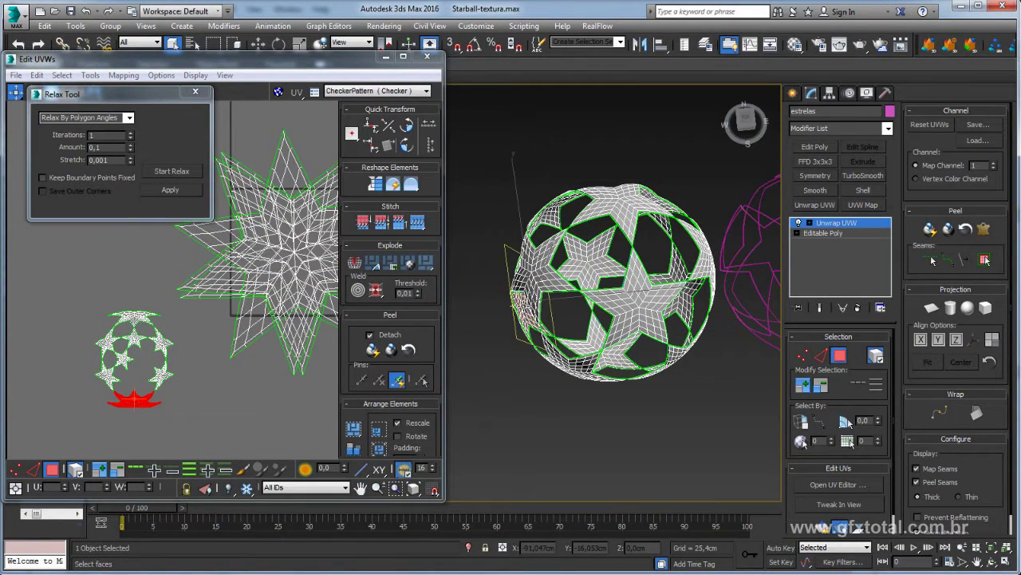
left_click(983, 229)
left_click(579, 208)
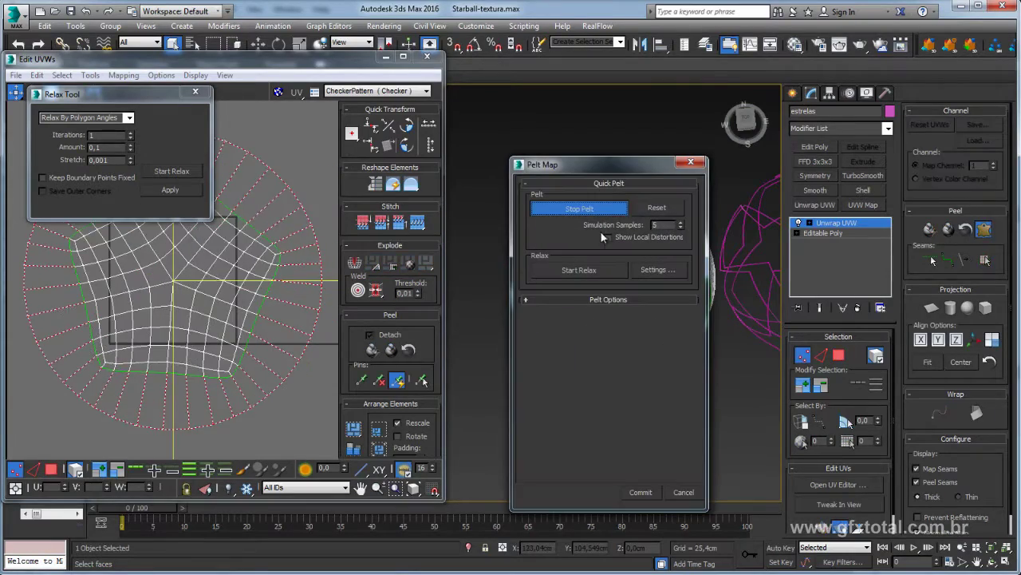
left_click(589, 269)
left_click(641, 491)
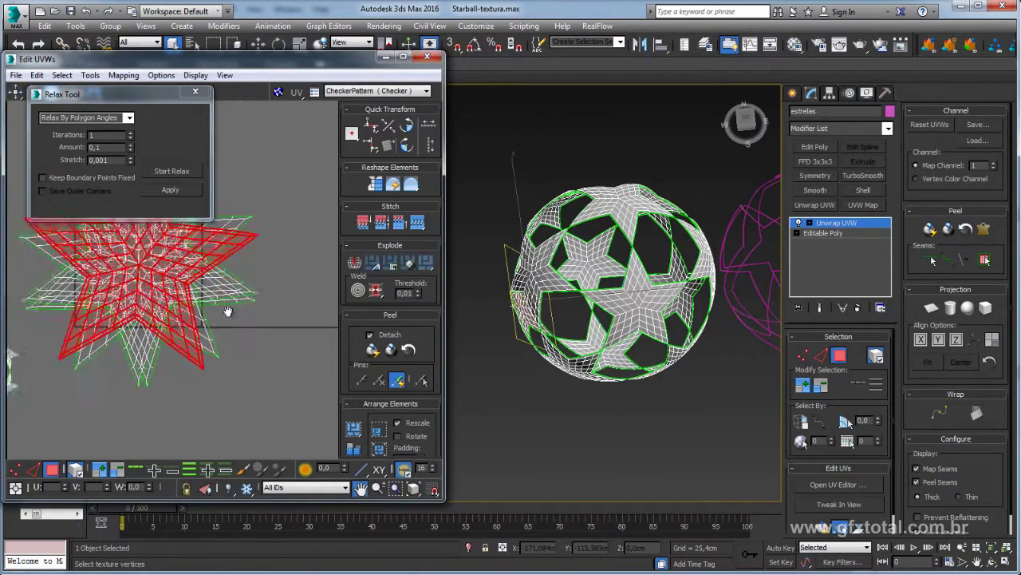
- Pelt the right-side star and start relaxing its unfolded island
left_click(682, 263)
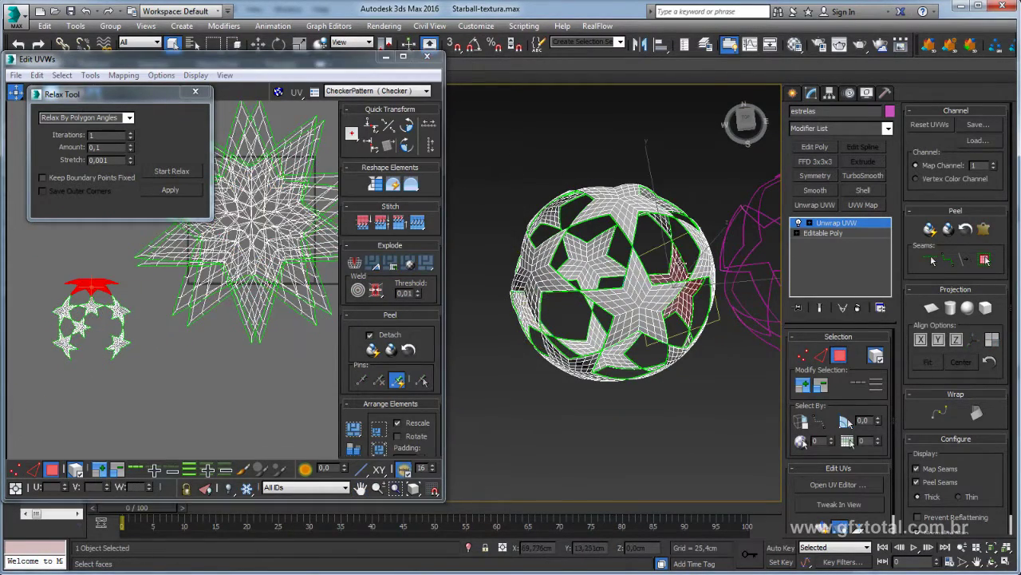
left_click(983, 229)
left_click(595, 209)
left_click(592, 269)
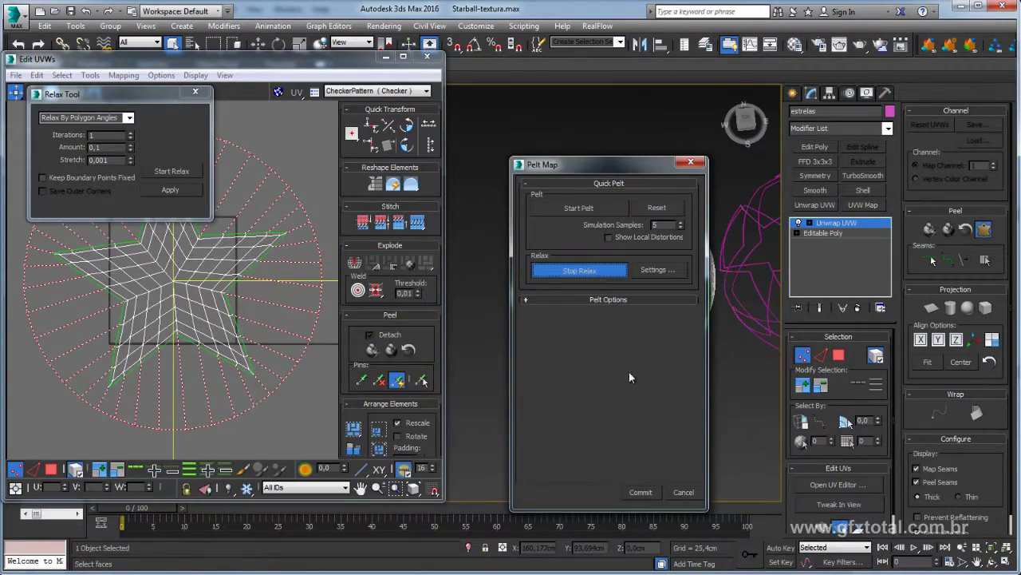
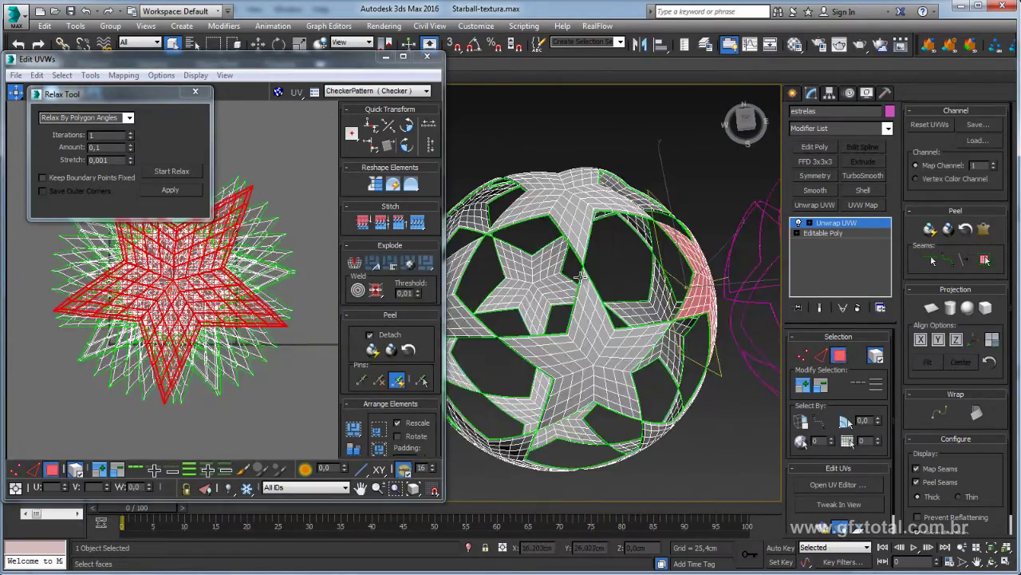
- Inspect the relaxed stars on the ball and in the UV layout, then close the Relax Tool dialog
middle_click_drag(592, 281, 661, 362, "alt")
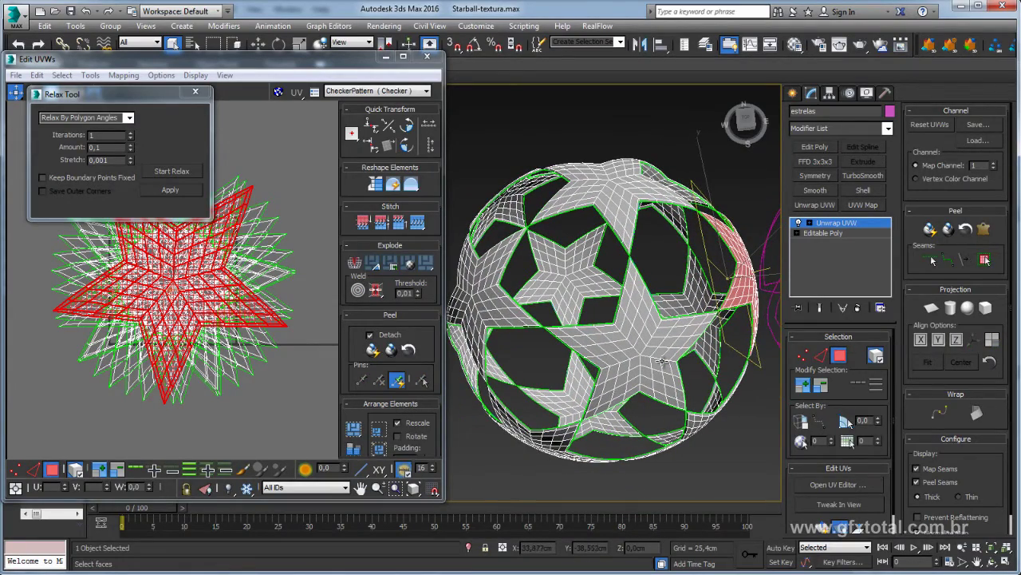
middle_click_drag(253, 357, 275, 380)
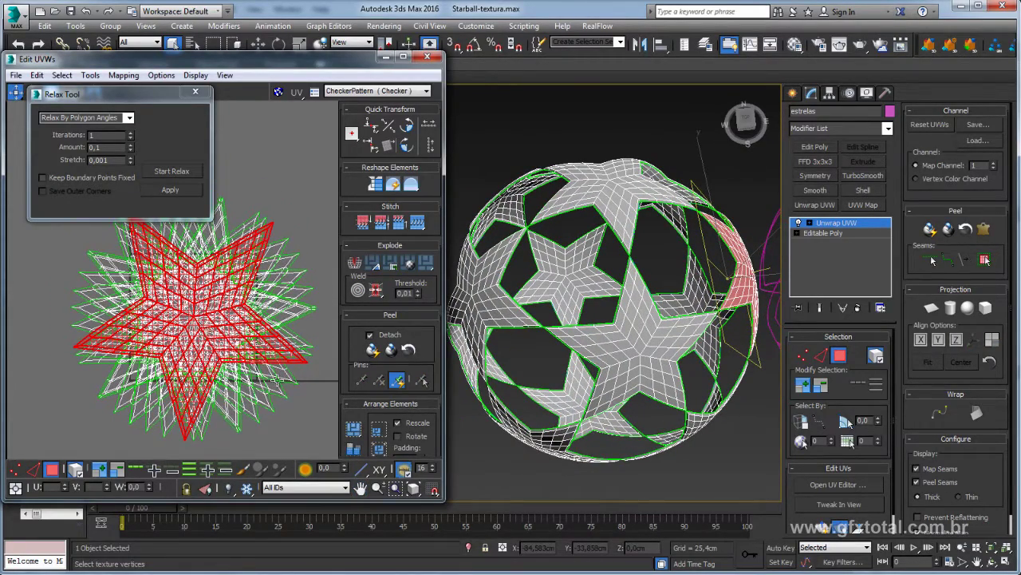
left_click(195, 91)
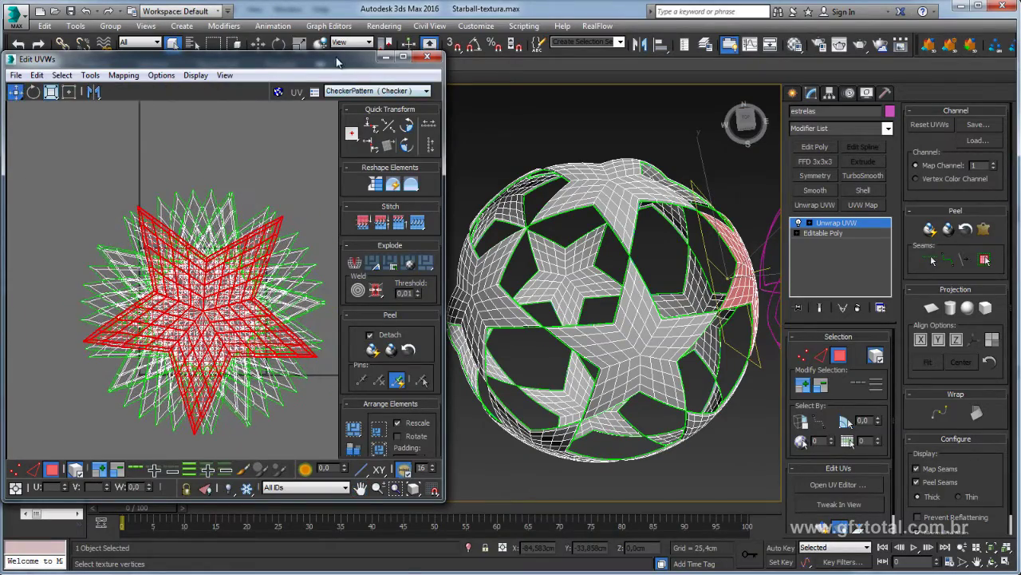
- Resize the Edit UVWs window to fill the screen and marquee-select all star islands
mouse_move(336, 62)
left_mouse_down()
mouse_move(397, 50)
mouse_move(329, 22)
left_mouse_up()
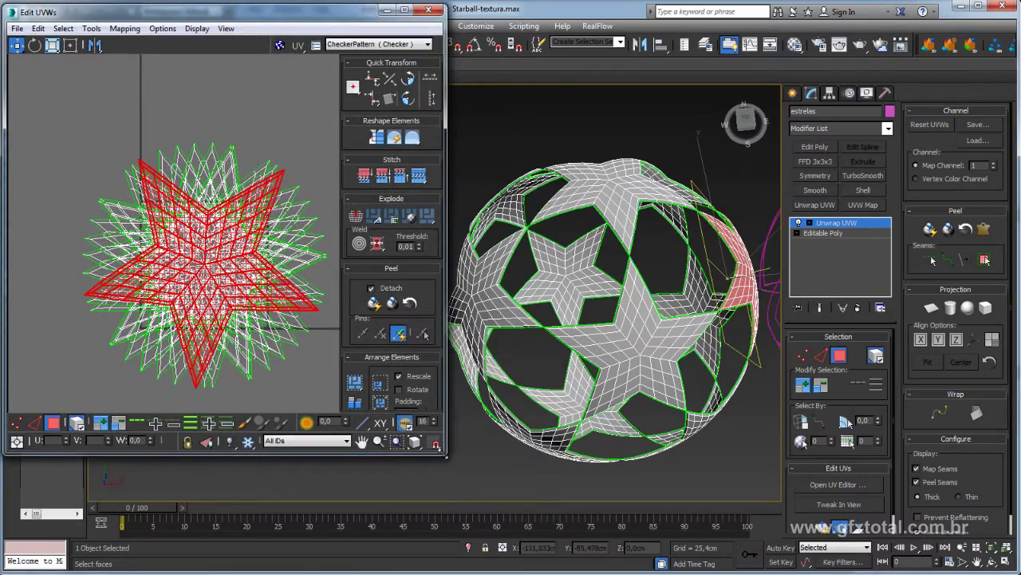
left_click_drag(444, 454, 1011, 558)
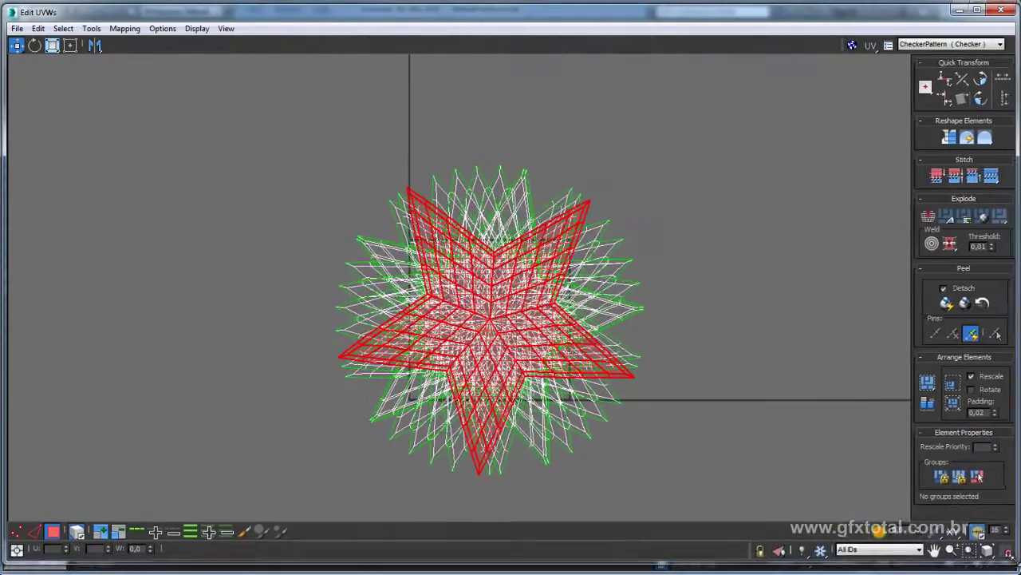
left_click_drag(727, 486, 271, 186)
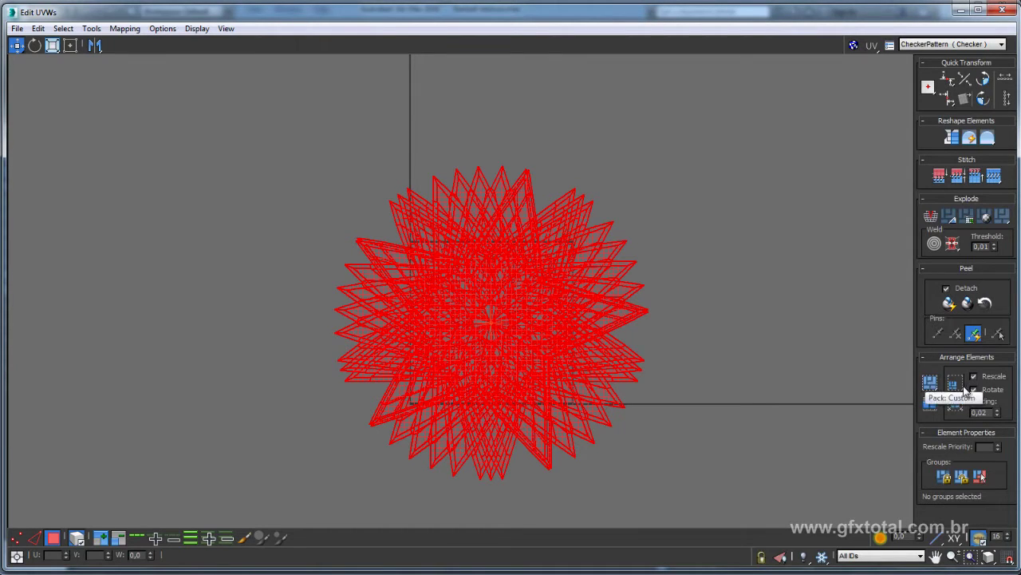
- Pack the selected star islands into a grid inside the UV square with Pack: Custom
left_click(930, 382)
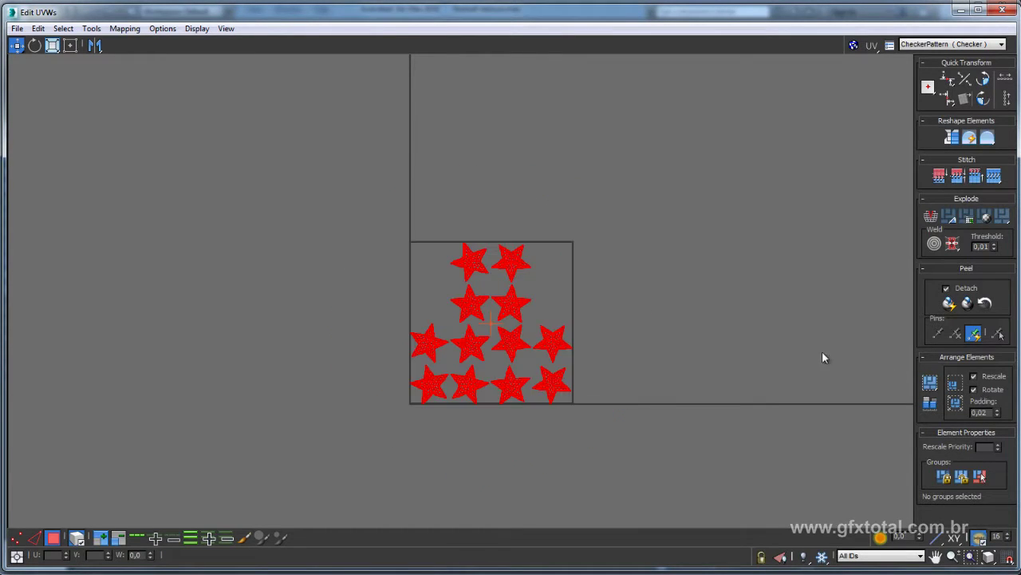
scroll(542, 326, "up", 1)
scroll(542, 311, "up", 2)
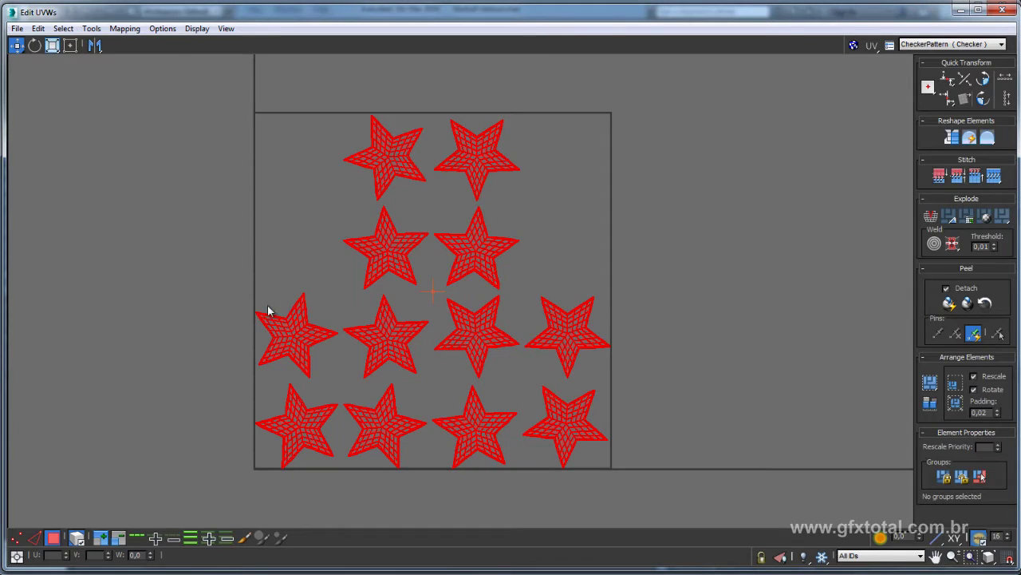
scroll(260, 265, "up", 1)
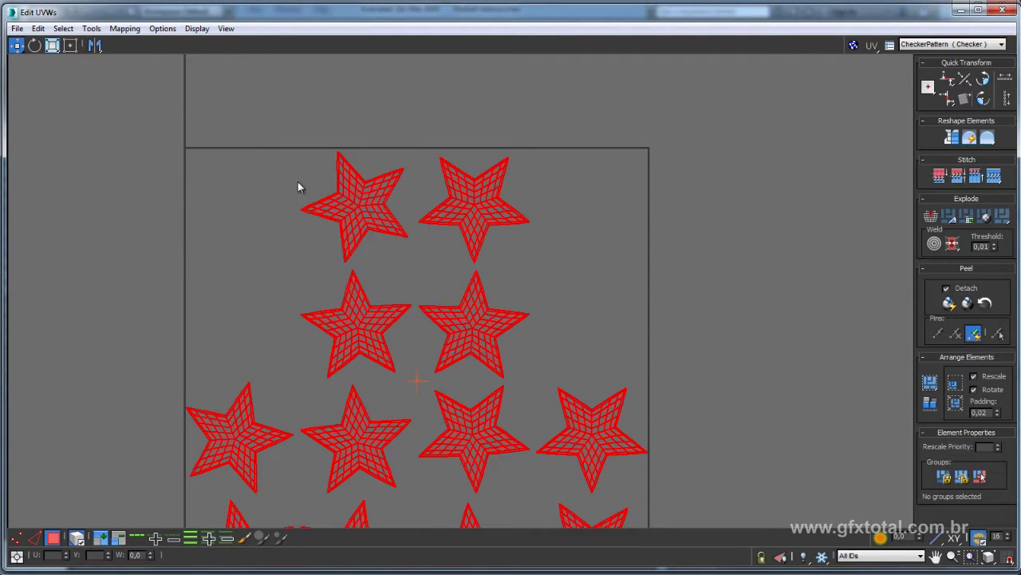
- Select the top-right and top-left stars and mirror them horizontally
left_click(474, 199)
scroll(530, 236, "down", 1)
middle_click_drag(531, 236, 466, 213)
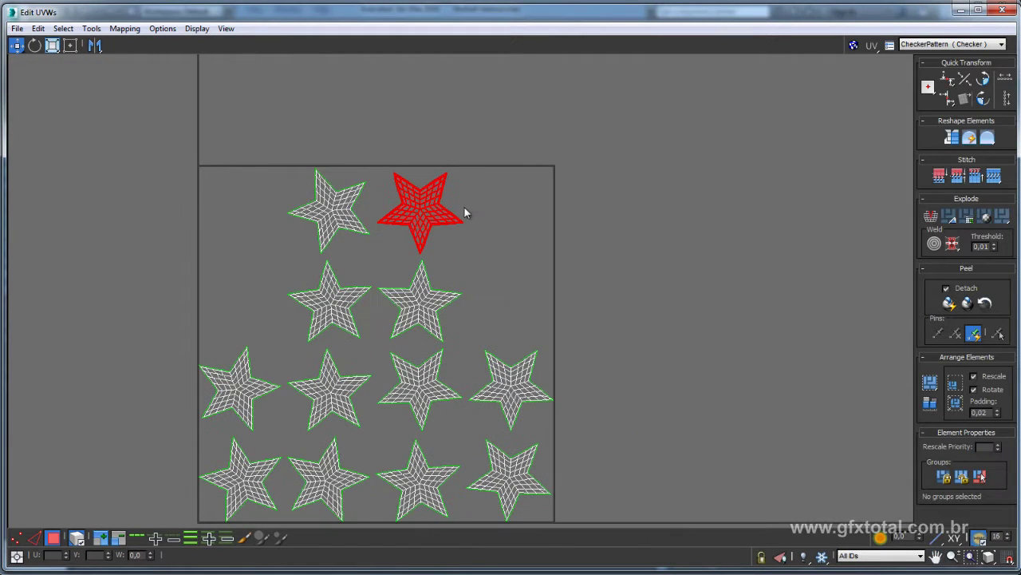
left_click(94, 46)
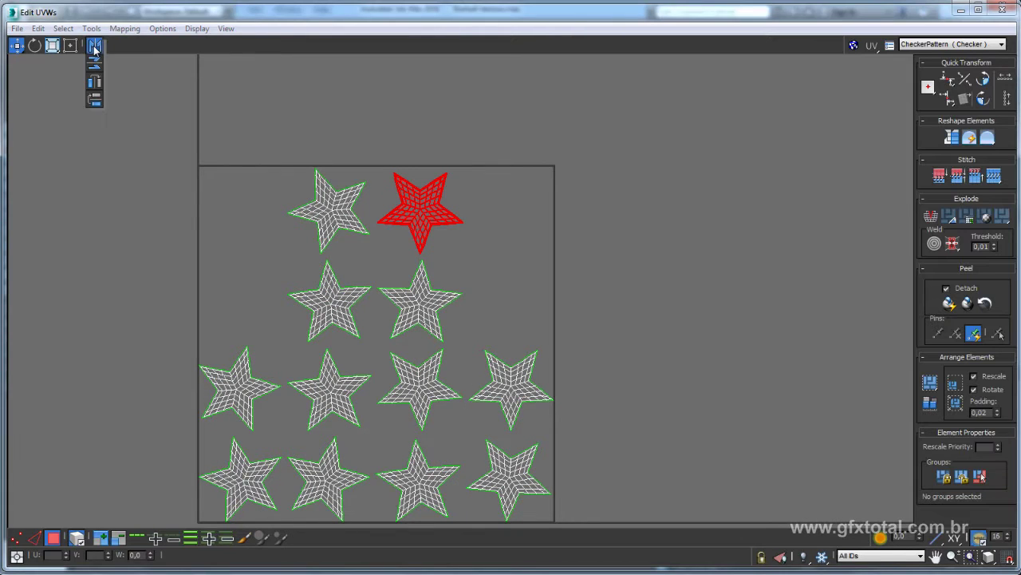
left_click_drag(94, 46, 351, 103)
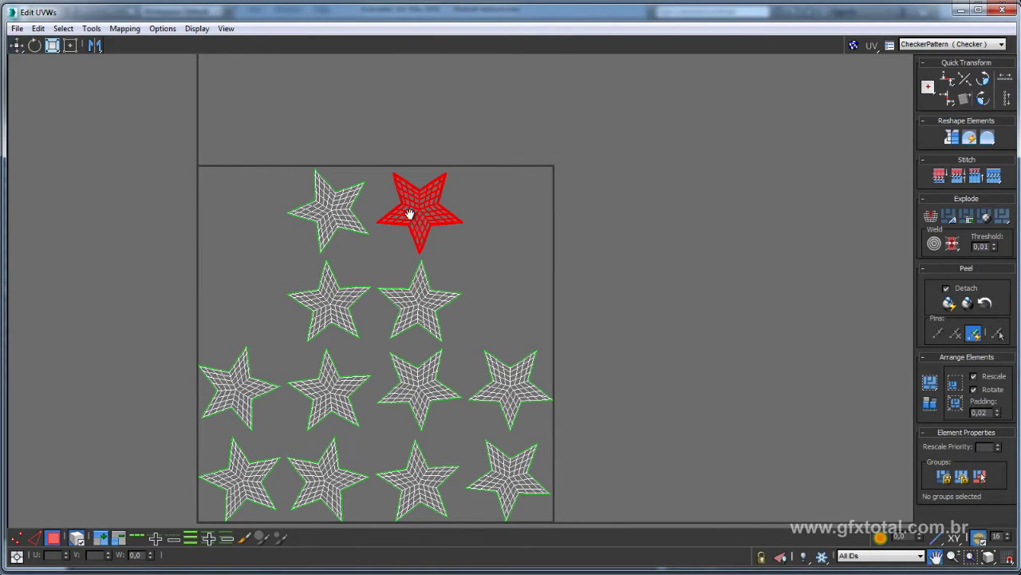
middle_click_drag(407, 211, 404, 158)
middle_click_drag(359, 205, 351, 244)
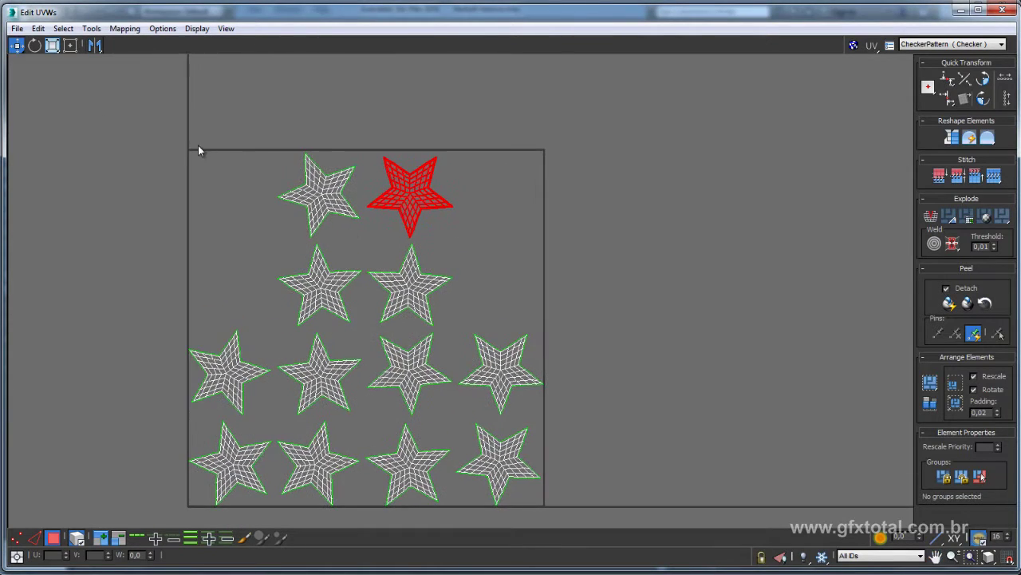
left_click_drag(200, 151, 374, 163, "ctrl")
left_click_drag(94, 47, 95, 78)
middle_click_drag(182, 237, 164, 142)
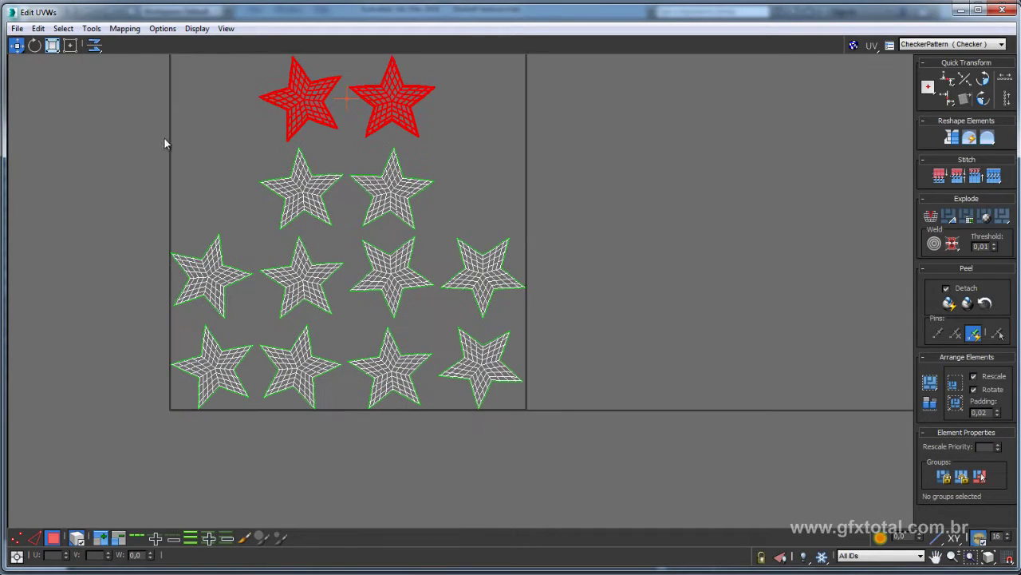
- Mirror the third and rightmost star islands in the third row
left_click(391, 289)
left_click_drag(529, 287, 371, 288)
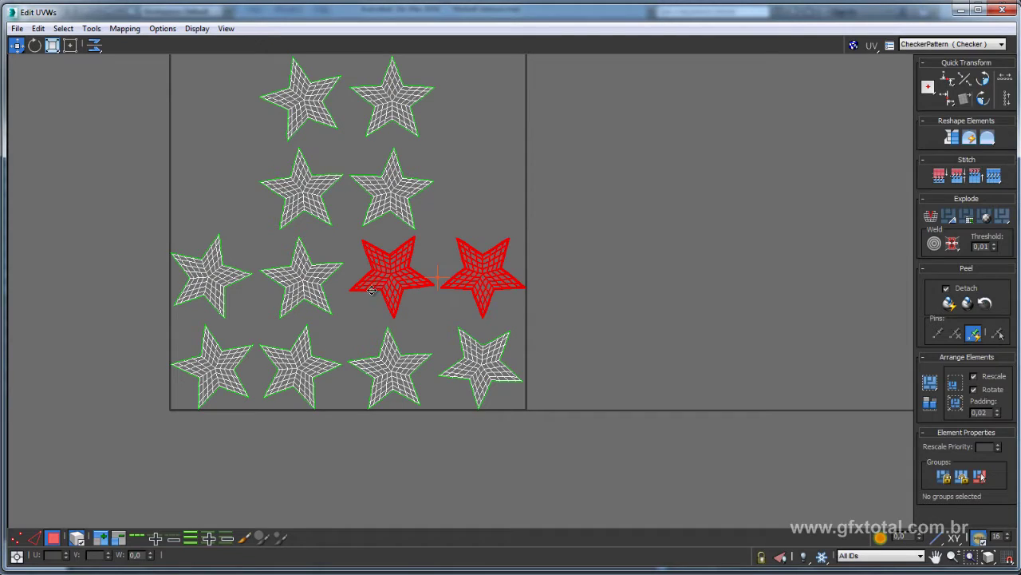
left_click(94, 45)
middle_click_drag(389, 239, 447, 224)
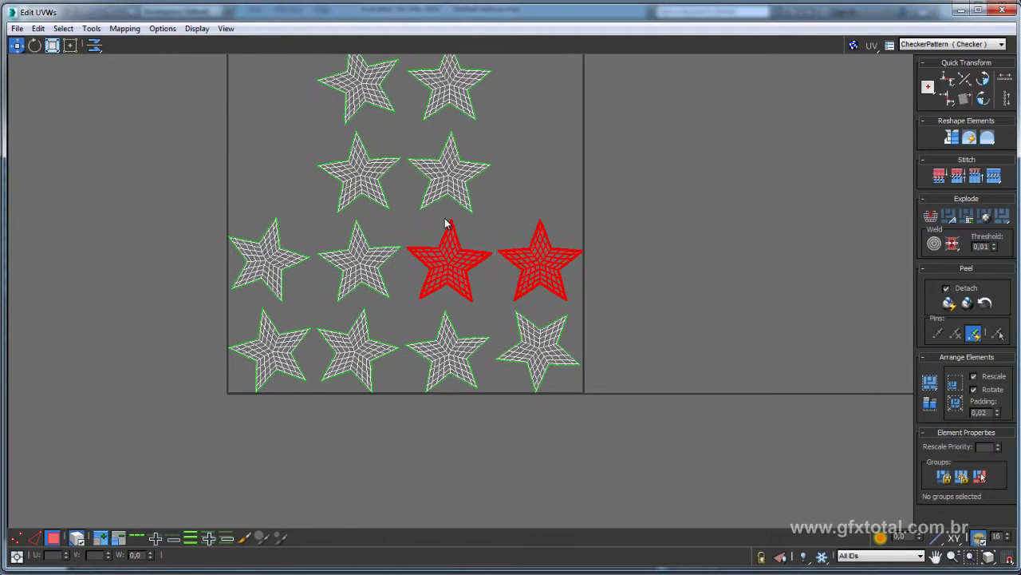
left_click_drag(99, 48, 98, 31)
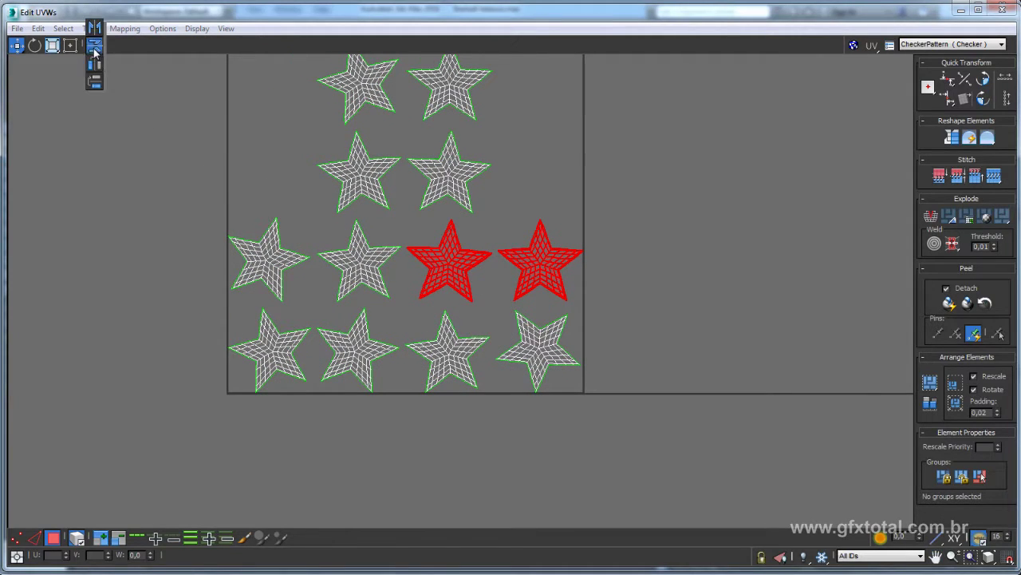
left_click(97, 32)
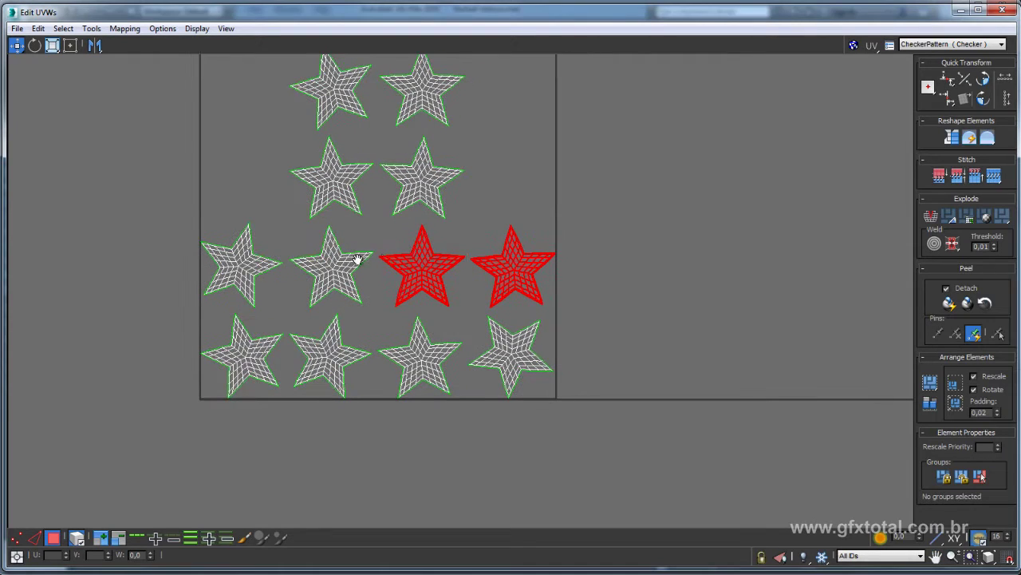
- Mirror the leftmost third-row star and the second bottom-row star individually
left_click(279, 268)
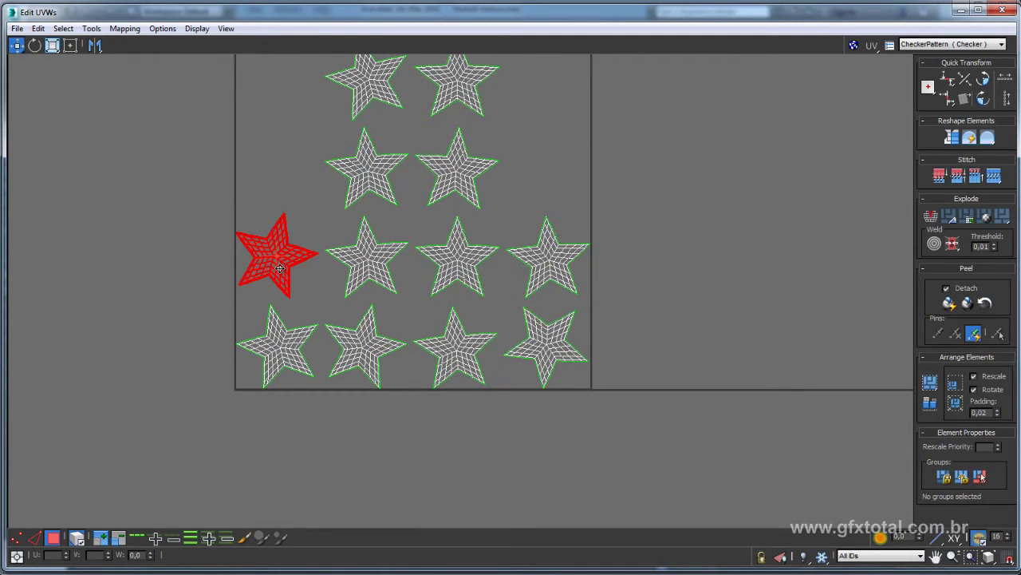
left_click(89, 46)
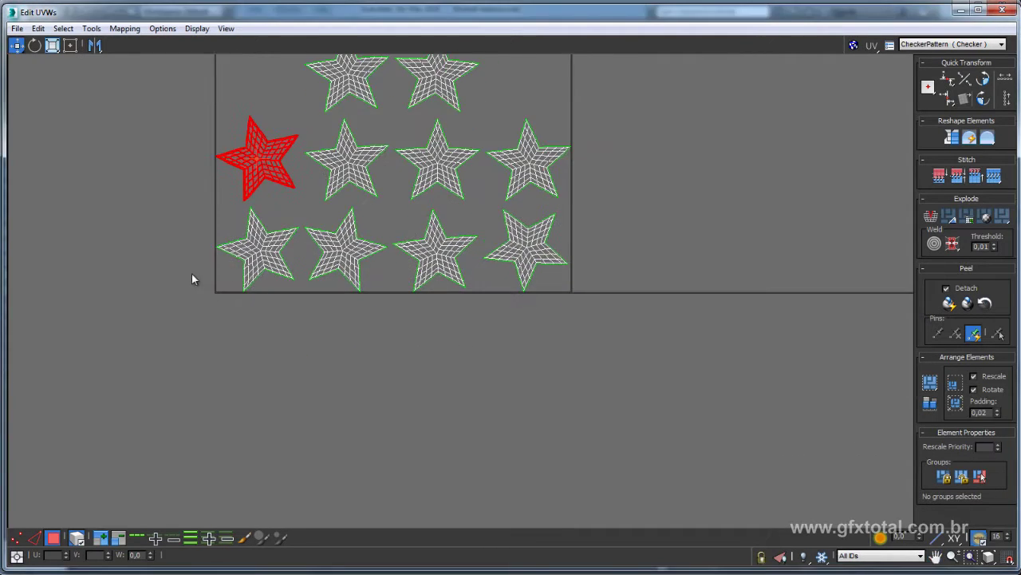
left_click(335, 242)
left_click(100, 48)
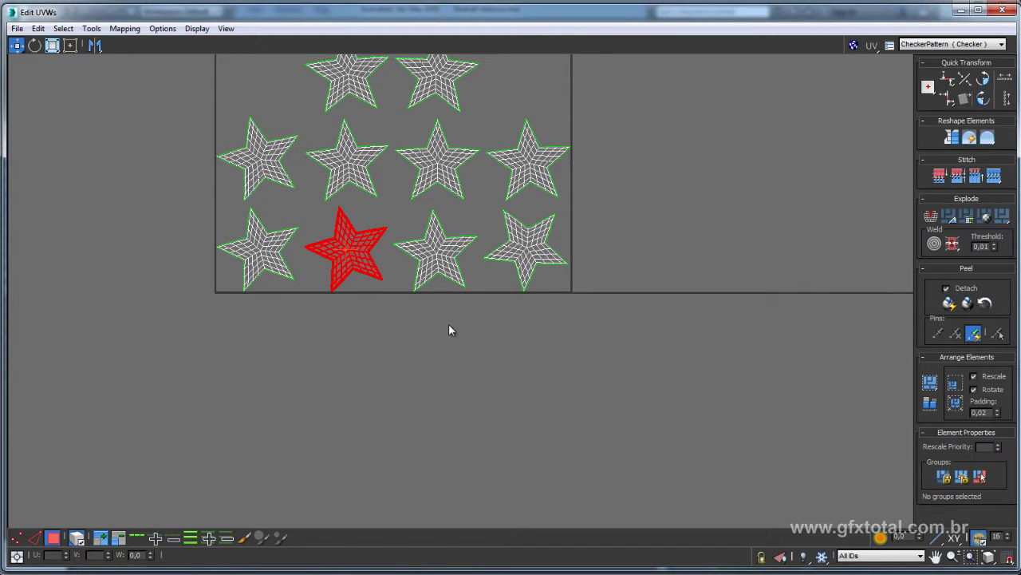
- Flip the last star island in the bottom row vertically
left_click(419, 246)
left_click(530, 262)
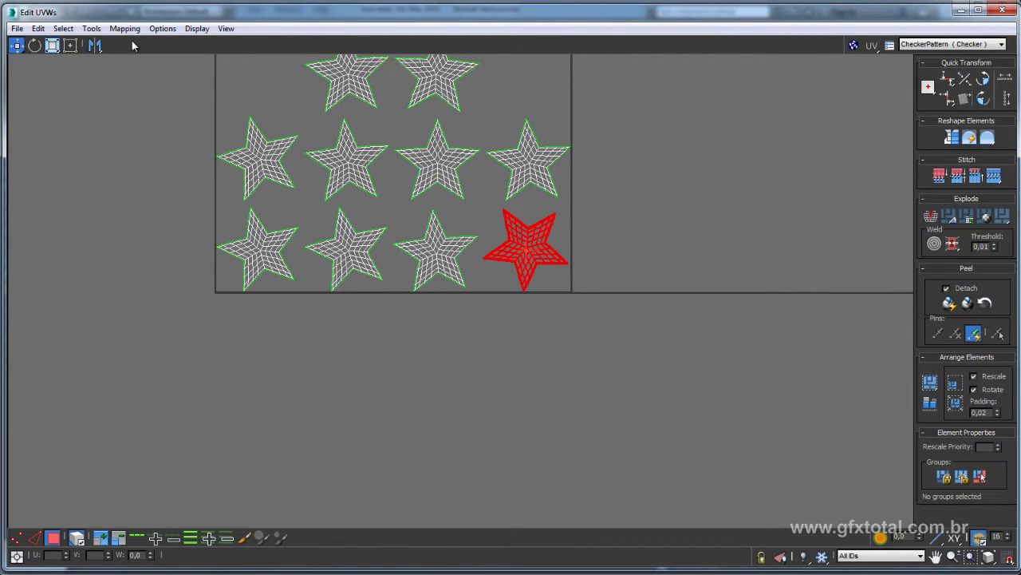
left_click(94, 67)
mouse_move(187, 210)
middle_mouse_down()
mouse_move(203, 333)
mouse_move(276, 253)
mouse_move(234, 233)
middle_mouse_up()
- Move the two top-row star islands down onto the second-row stars
left_click_drag(234, 232, 458, 303)
scroll(492, 233, "up", 2)
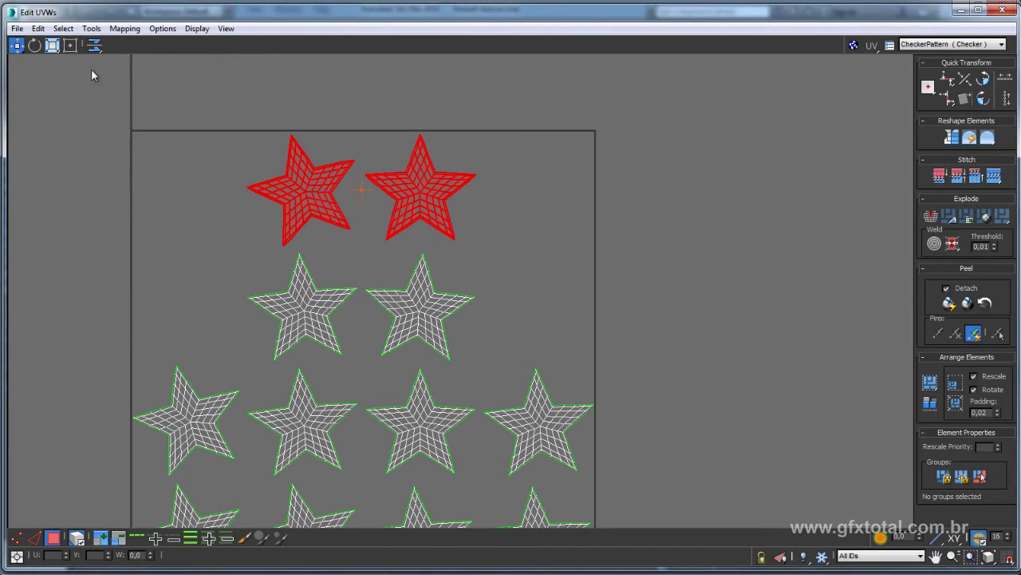
middle_click_drag(229, 219, 238, 190)
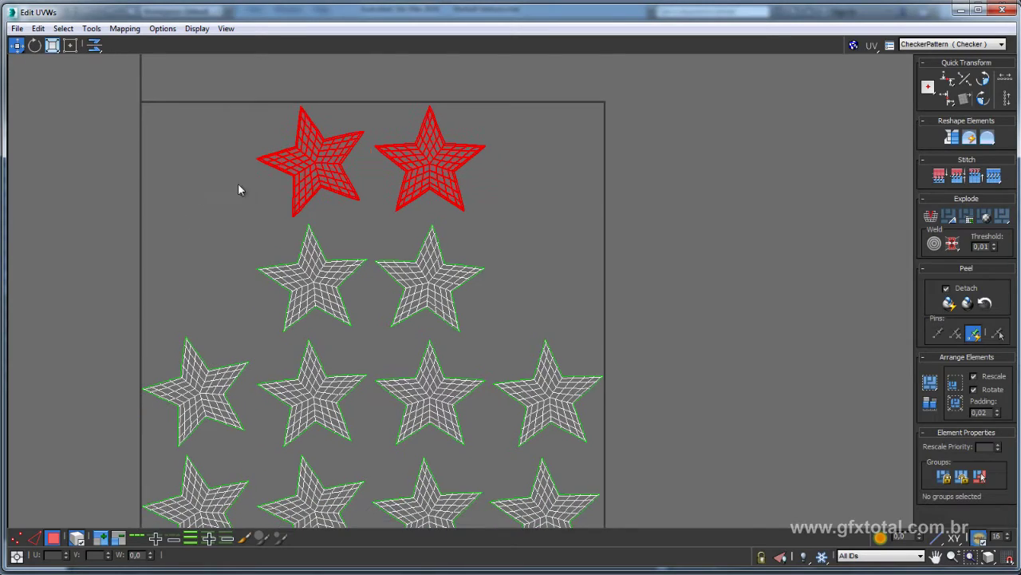
left_click_drag(280, 166, 322, 281)
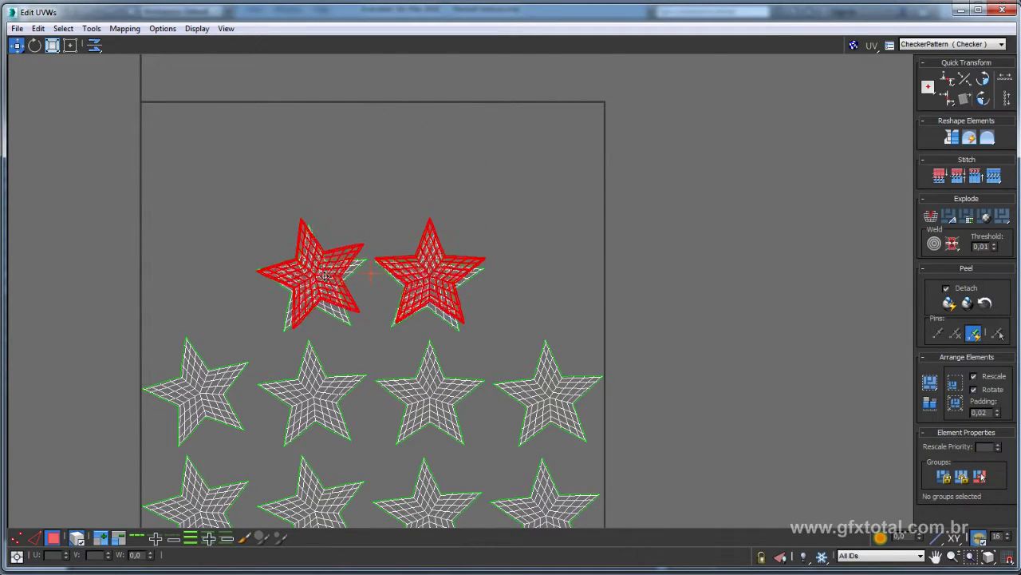
scroll(423, 279, "up", 2)
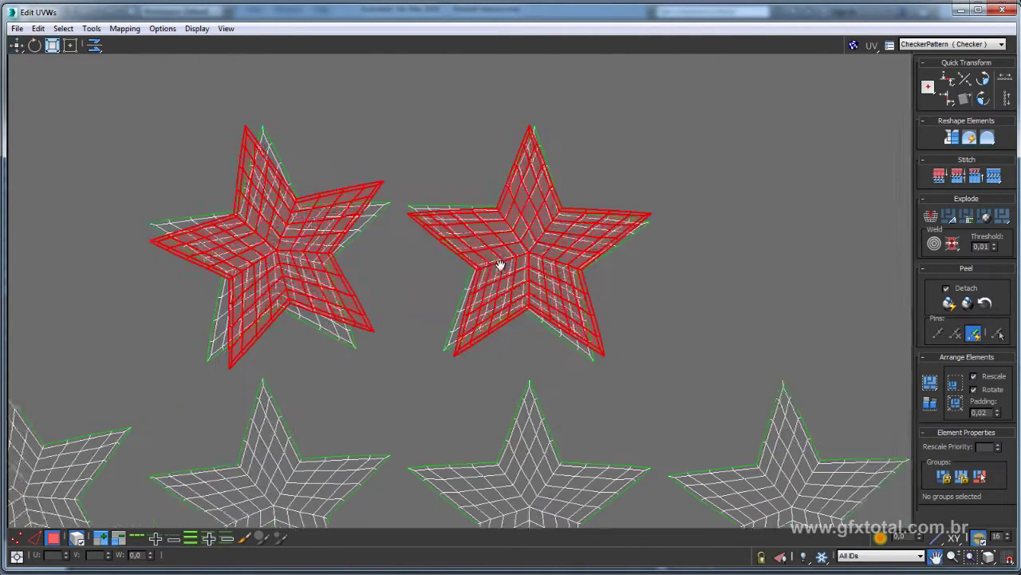
scroll(452, 271, "up", 3)
mouse_move(490, 227)
middle_mouse_down()
mouse_move(438, 279)
mouse_move(456, 222)
middle_mouse_up()
scroll(438, 279, "up", 2)
scroll(455, 222, "down", 1)
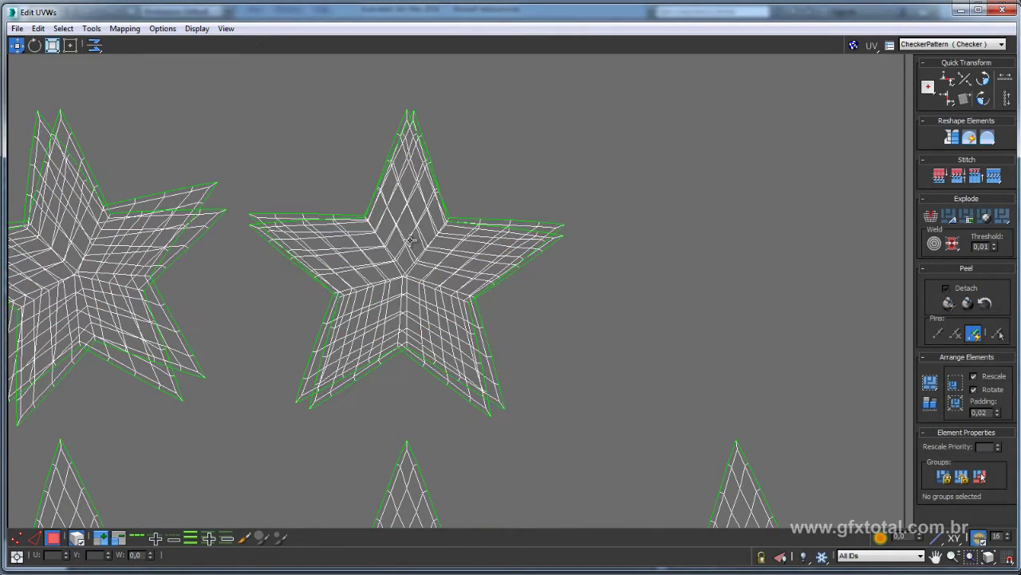
- Rotate the right stacked star a few degrees to line up with the star beneath
left_click_drag(502, 167, 234, 125)
left_click(35, 46)
middle_click_drag(398, 207, 401, 261)
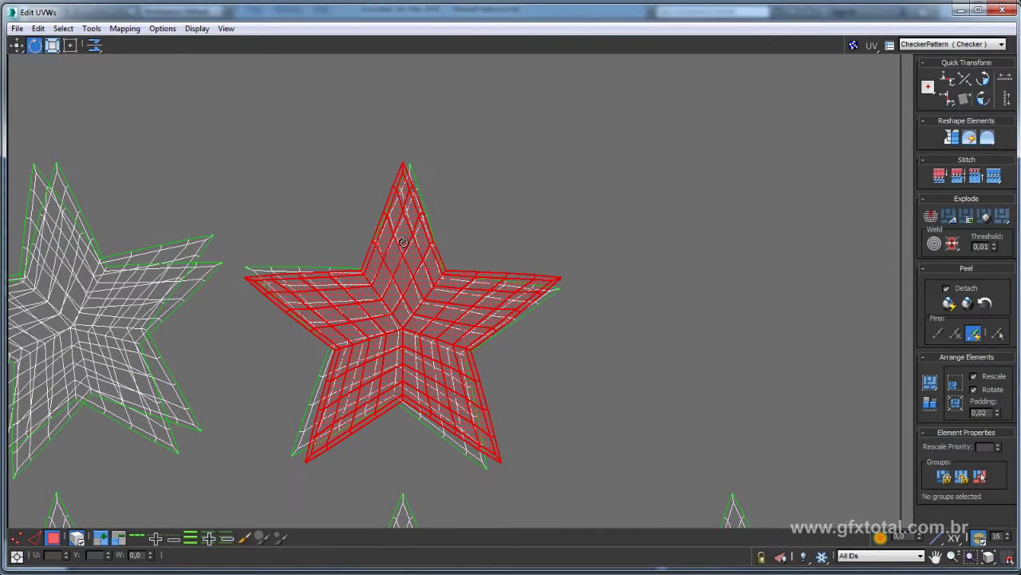
left_click_drag(404, 243, 406, 240)
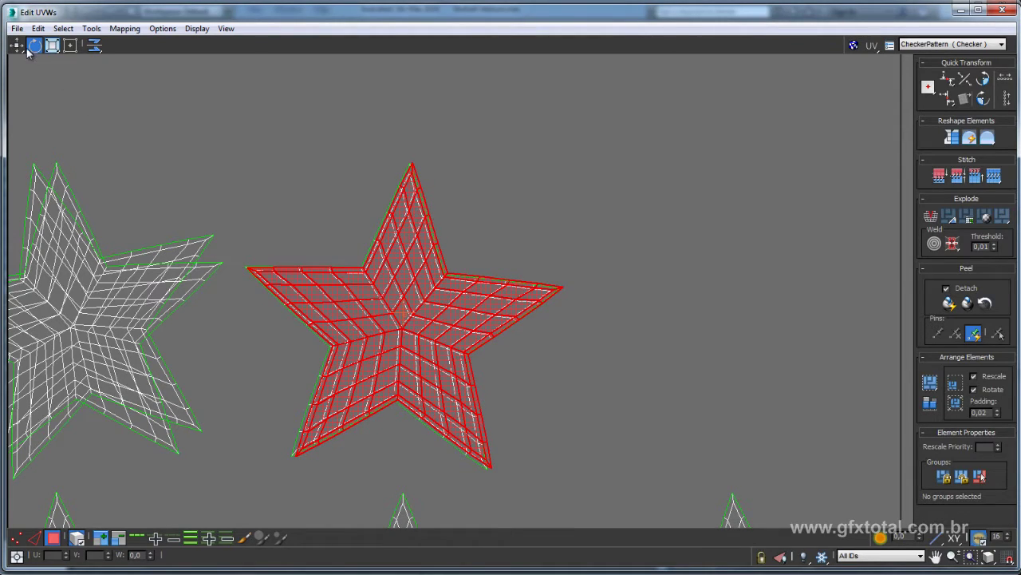
- Rotate the stacked red star by -3.40 to match the white star beneath
key("w")
scroll(382, 299, "up", 5)
scroll(381, 303, "up", 3)
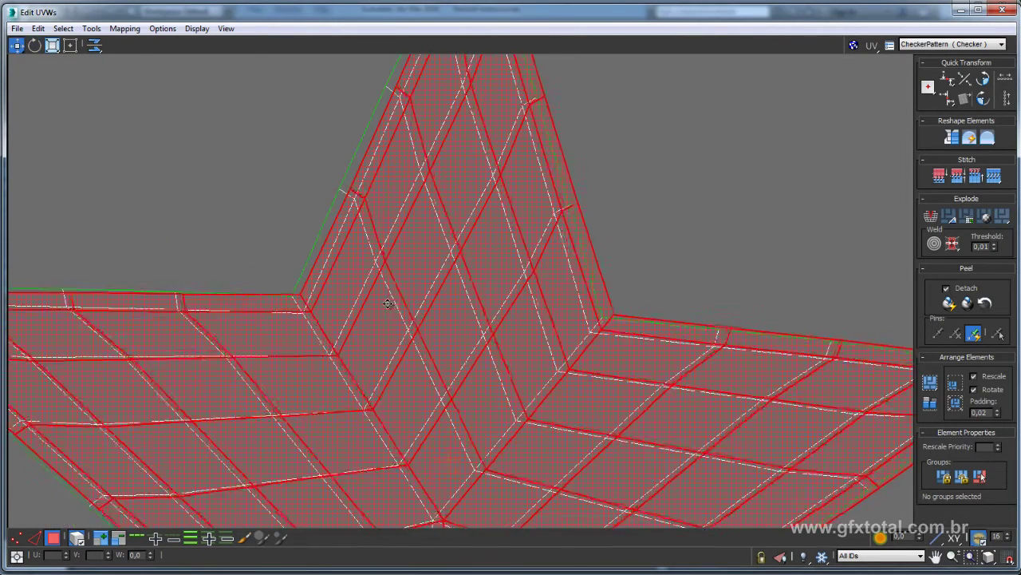
scroll(384, 305, "up", 2)
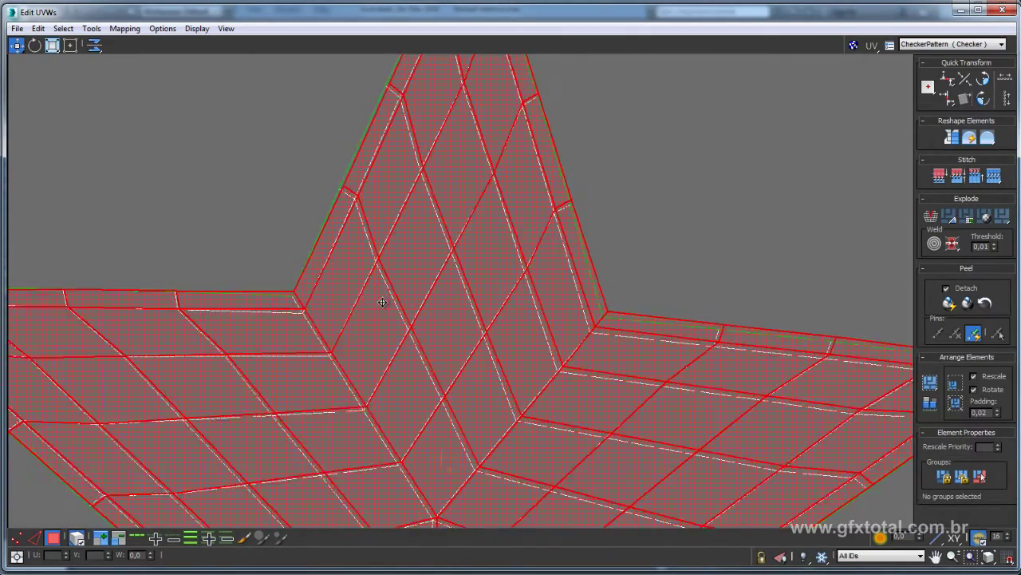
scroll(381, 304, "down", 5)
scroll(381, 304, "down", 3)
key("e")
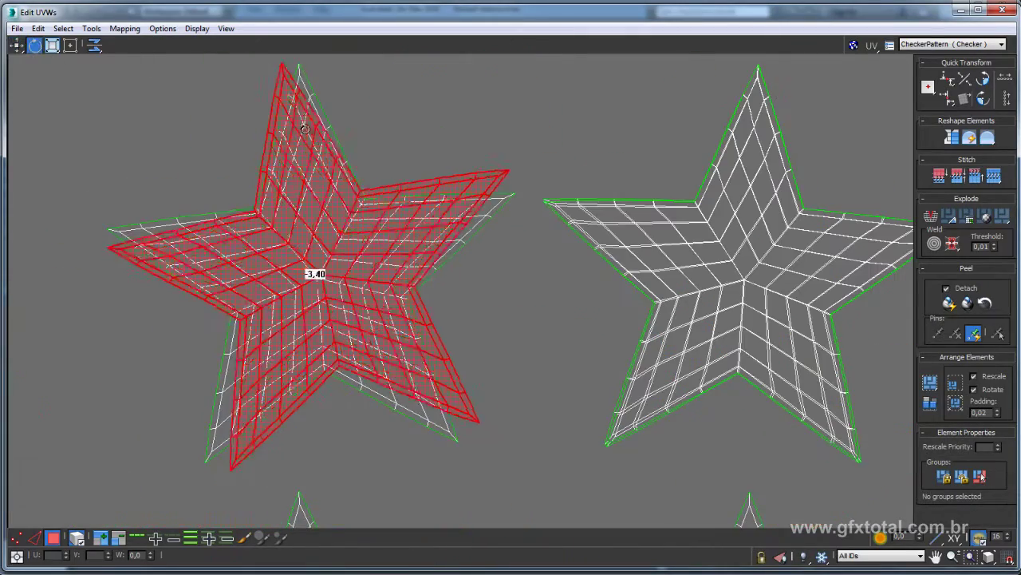
left_click_drag(361, 233, 319, 131)
- Move another red star island across the grid onto a white star
key("w")
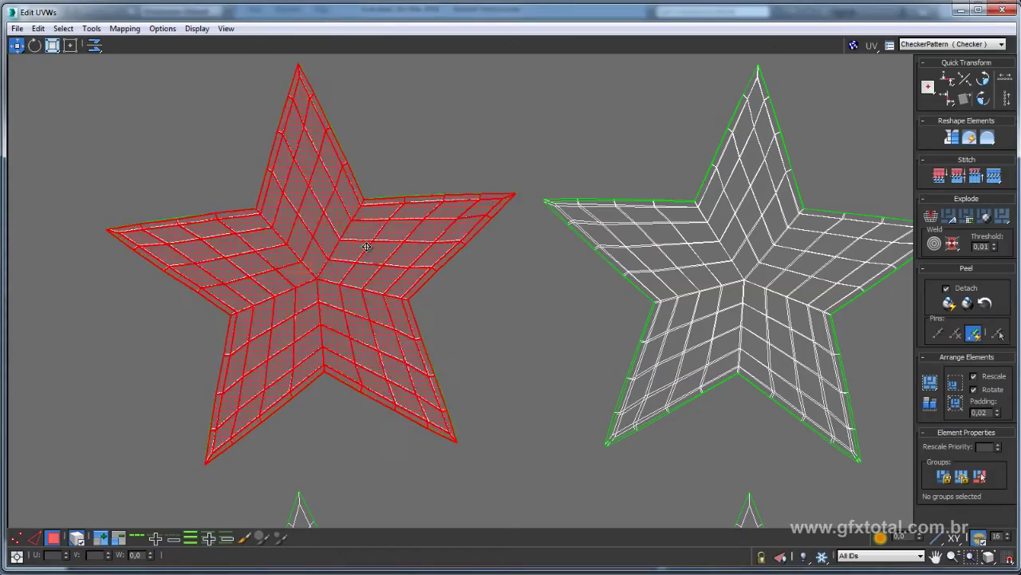
scroll(367, 245, "down", 5)
middle_click_drag(372, 360, 299, 247)
left_click_drag(299, 247, 431, 247)
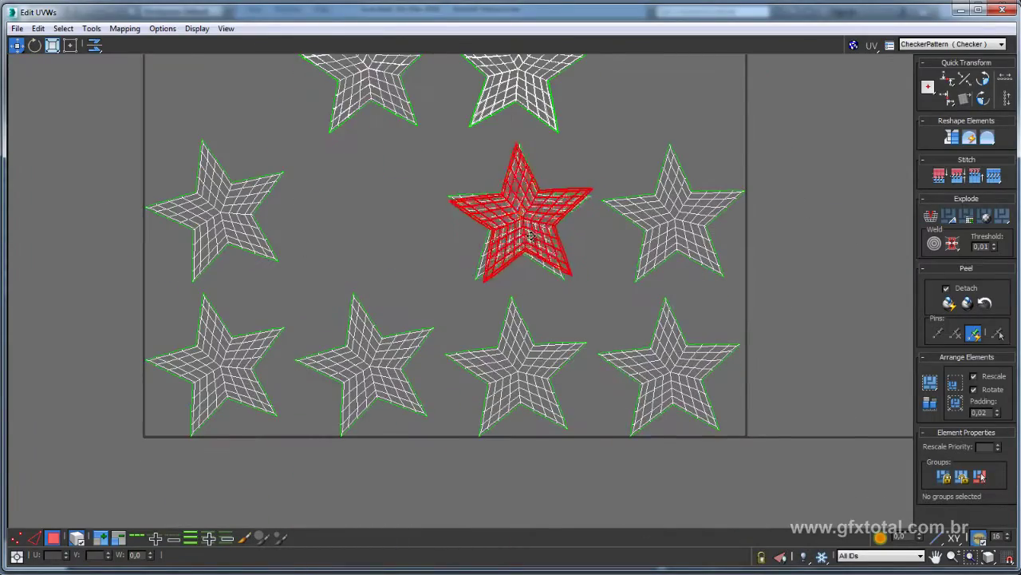
scroll(431, 246, "up", 3)
left_click_drag(516, 238, 777, 238)
scroll(629, 248, "down", 4)
scroll(479, 263, "up", 3)
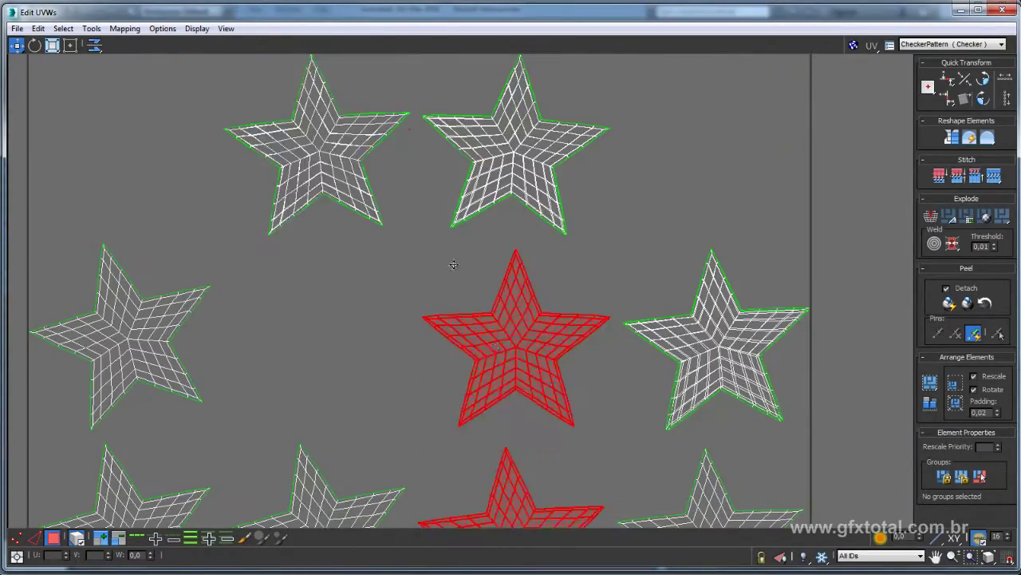
mouse_move(559, 327)
left_mouse_down()
mouse_move(504, 166)
mouse_move(549, 136)
left_mouse_up()
scroll(518, 215, "up", 3)
middle_click_drag(519, 215, 365, 201)
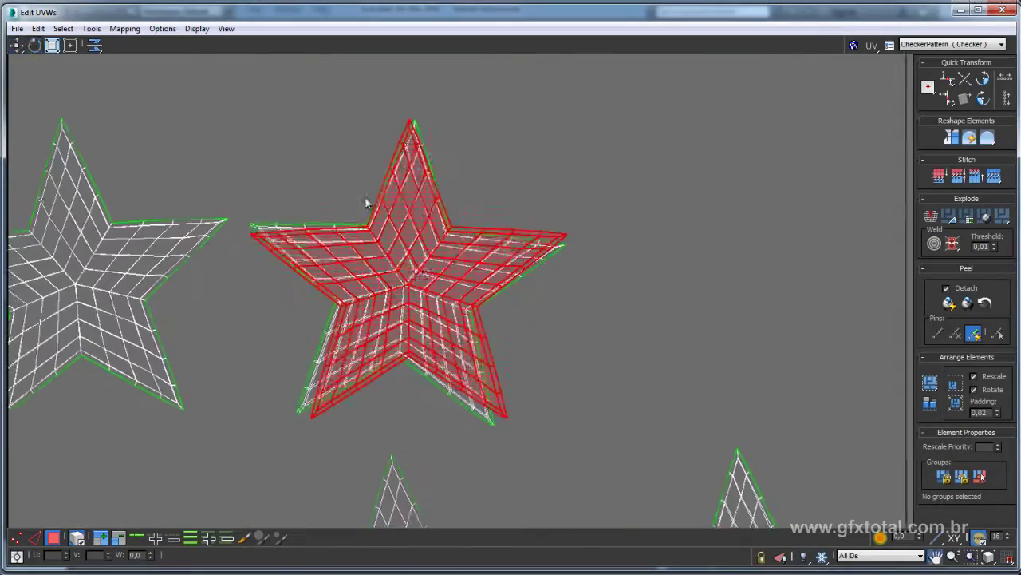
- Rotate that red star to match the angle of the white star
key("e")
left_click_drag(365, 200, 411, 209)
key("w")
scroll(583, 294, "down", 4)
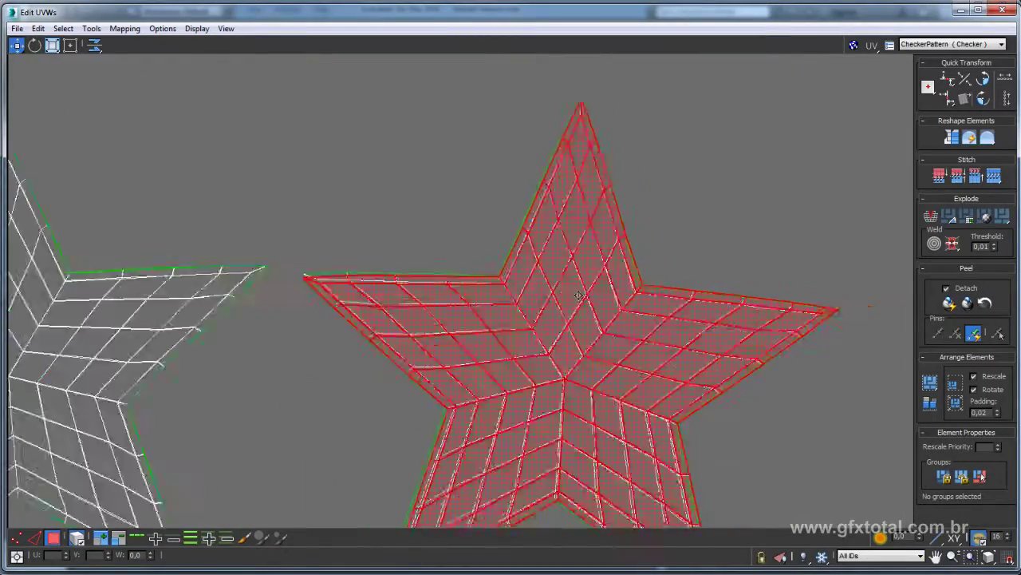
mouse_move(583, 294)
middle_mouse_down()
mouse_move(371, 112)
mouse_move(269, 205)
middle_mouse_up()
scroll(364, 109, "down", 3)
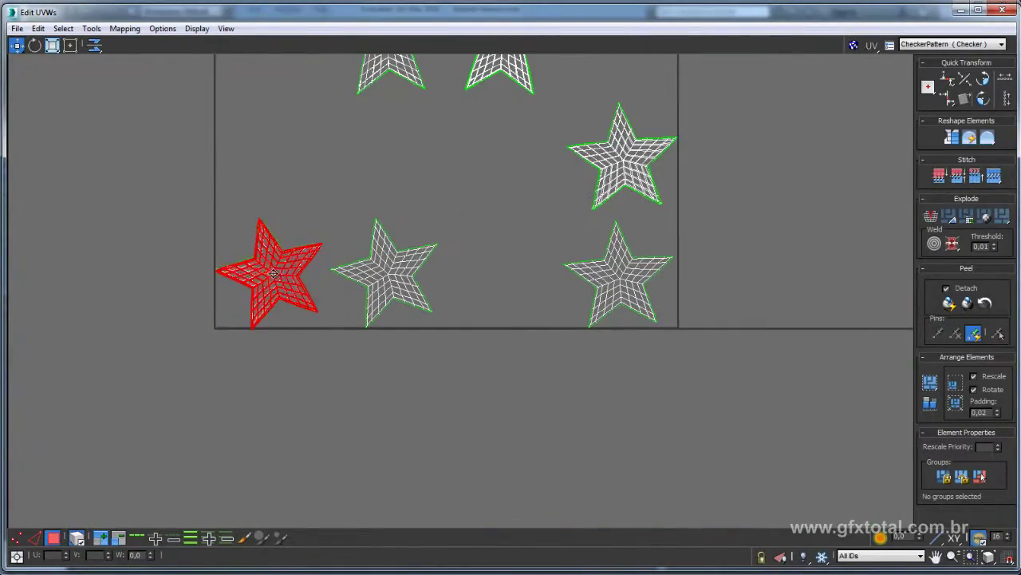
- Pull the red star off the white star, set it upright, and place it at the tile's lower right
left_click_drag(626, 188, 423, 190)
middle_click_drag(423, 191, 331, 339)
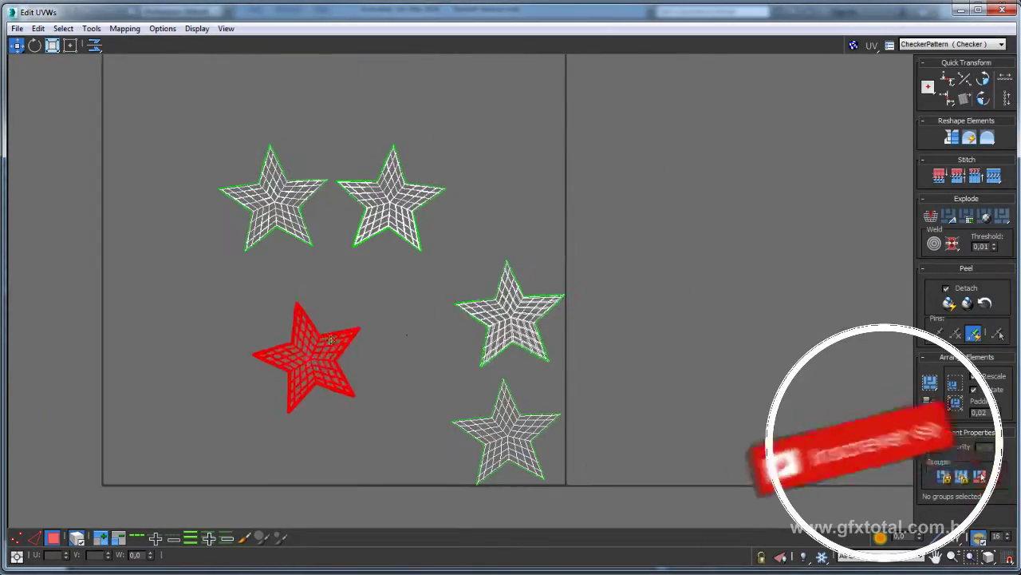
key("e")
key("z")
mouse_move(163, 132)
left_mouse_down()
mouse_move(443, 272)
mouse_move(173, 103)
left_mouse_up()
scroll(173, 103, "down", 3)
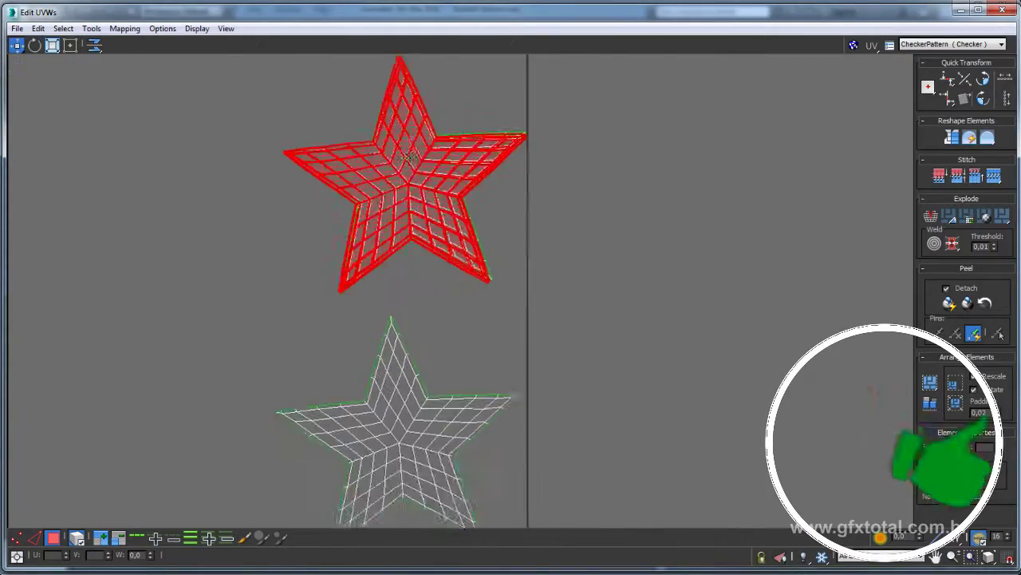
key("z")
key("q")
scroll(365, 292, "down", 3)
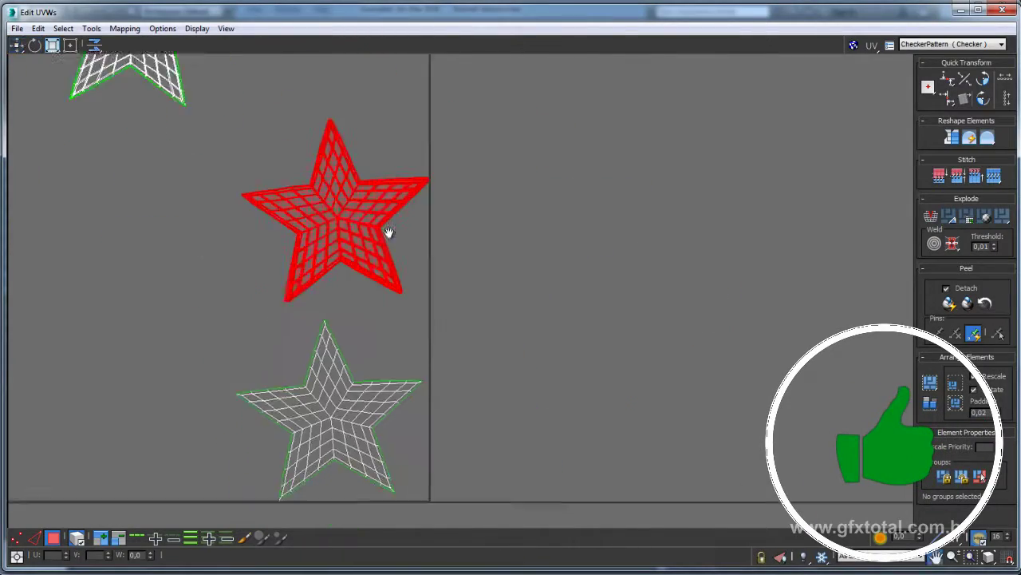
left_click_drag(388, 229, 359, 363)
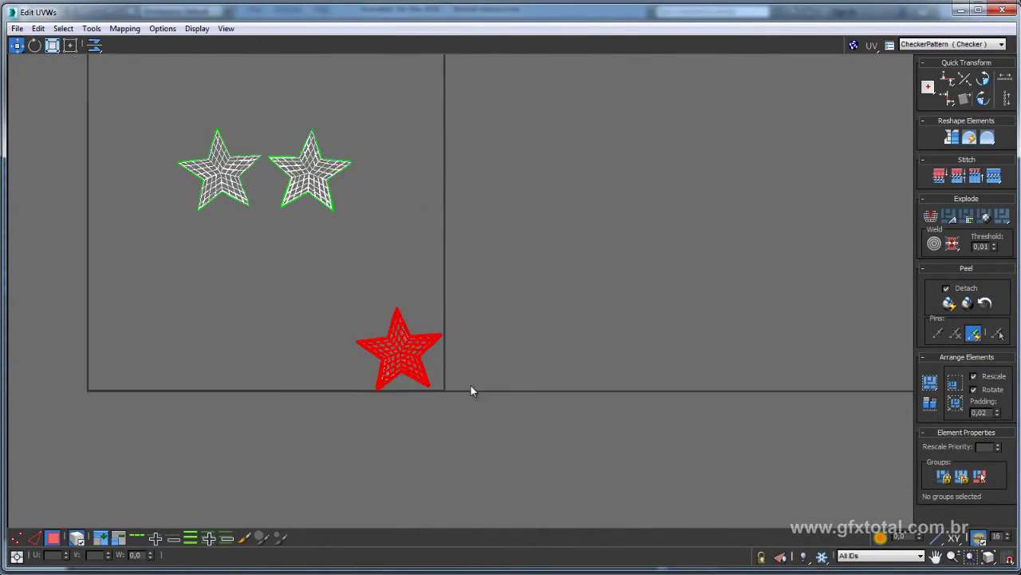